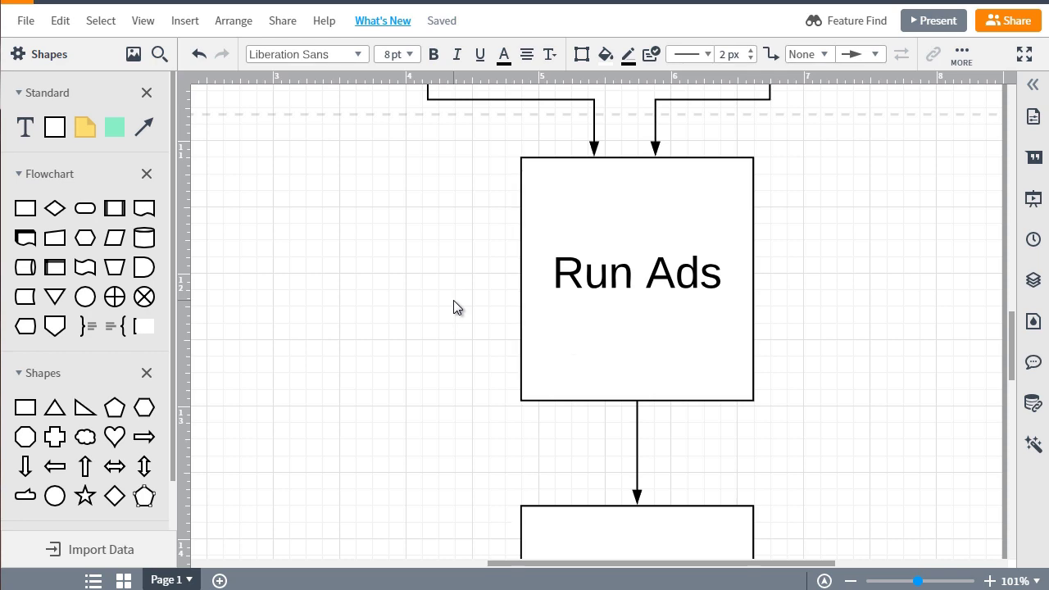
Review the marketing flowchart from the Past Sales and Demographics boxes through Run Ads to Buying Data.
scroll(453, 300, down, 4)
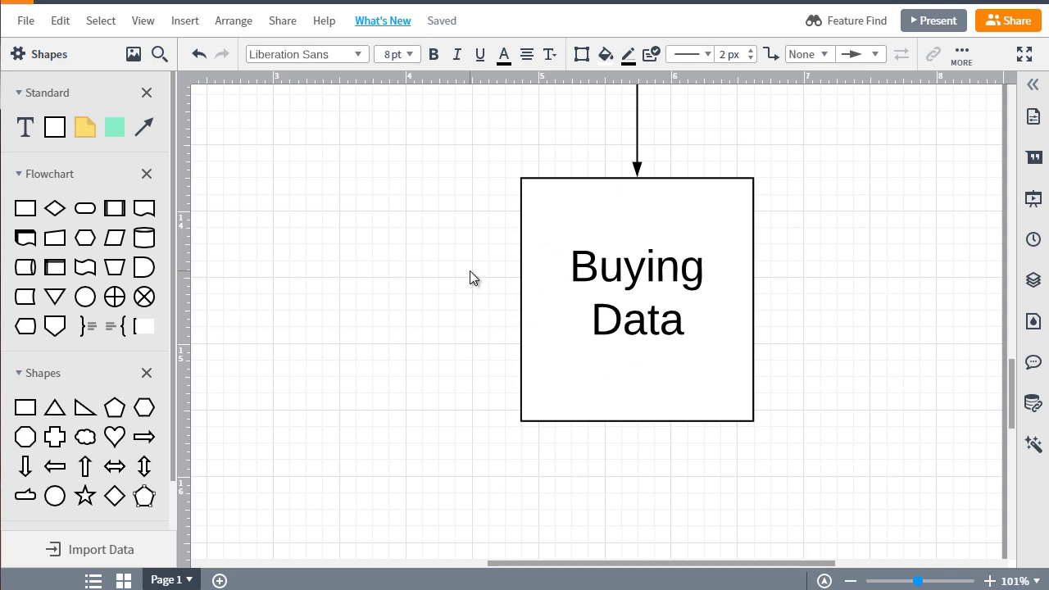
scroll(470, 277, up, 9)
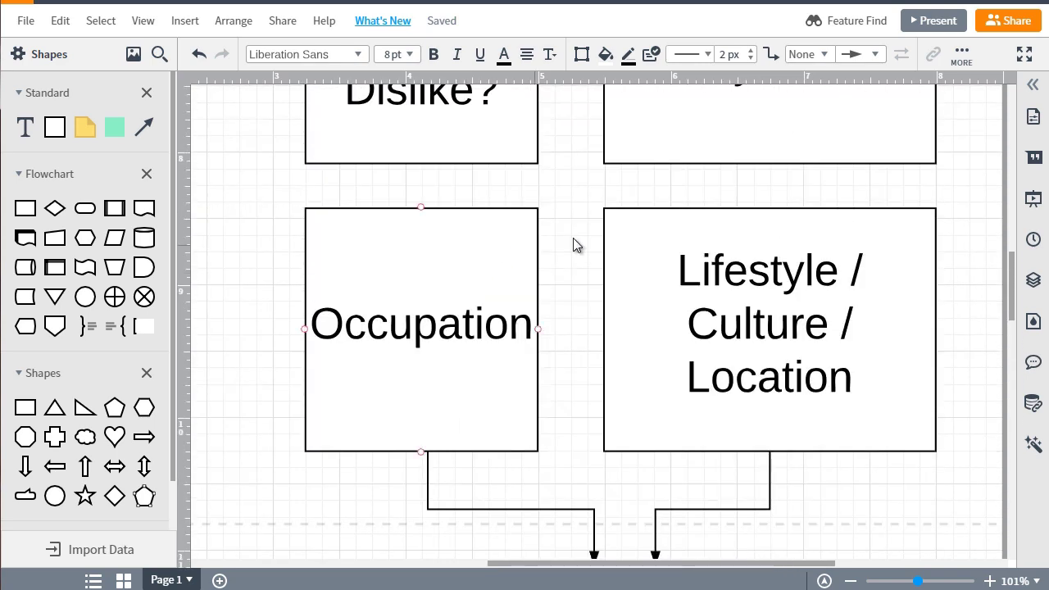
scroll(573, 241, up, 5)
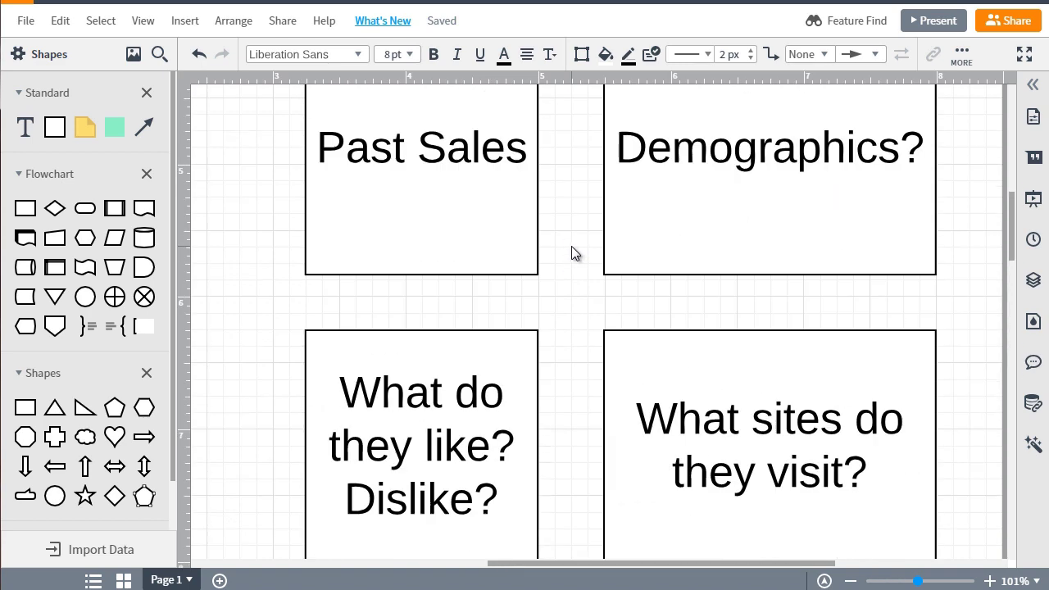
scroll(571, 246, up, 2)
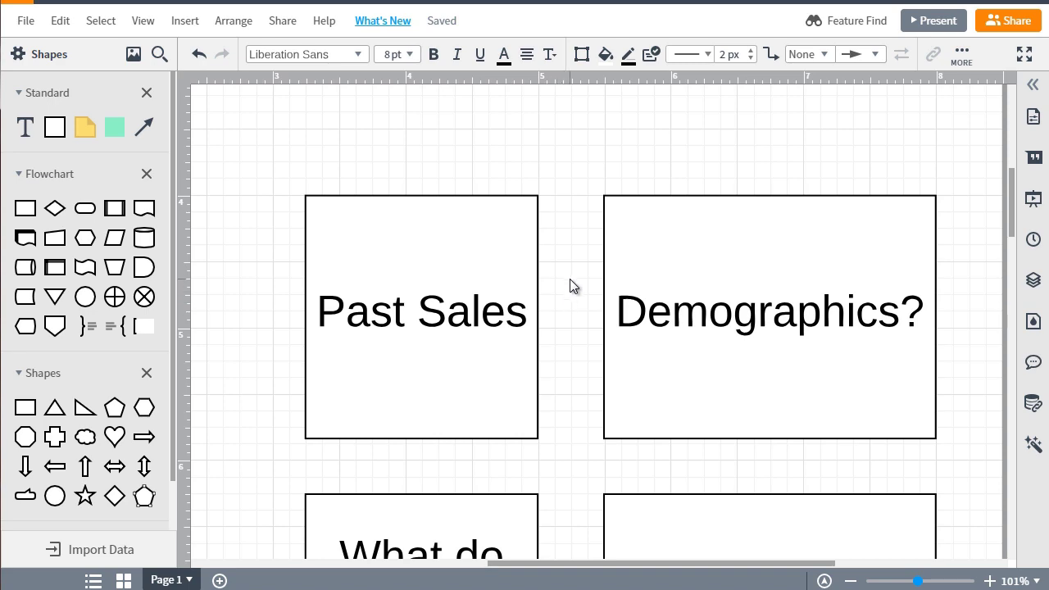
scroll(570, 286, down, 17)
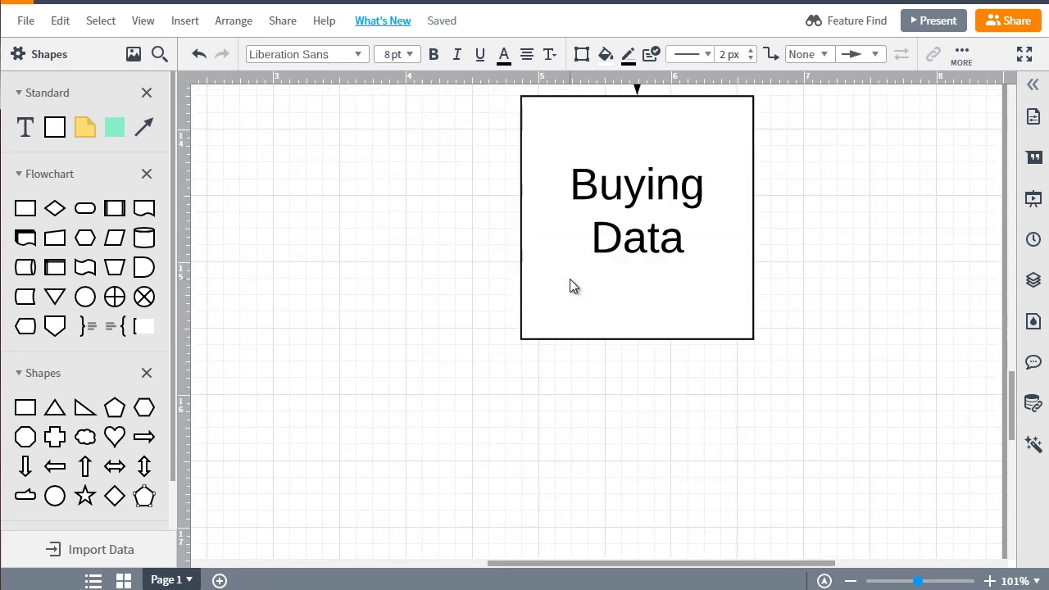
scroll(572, 286, up, 2)
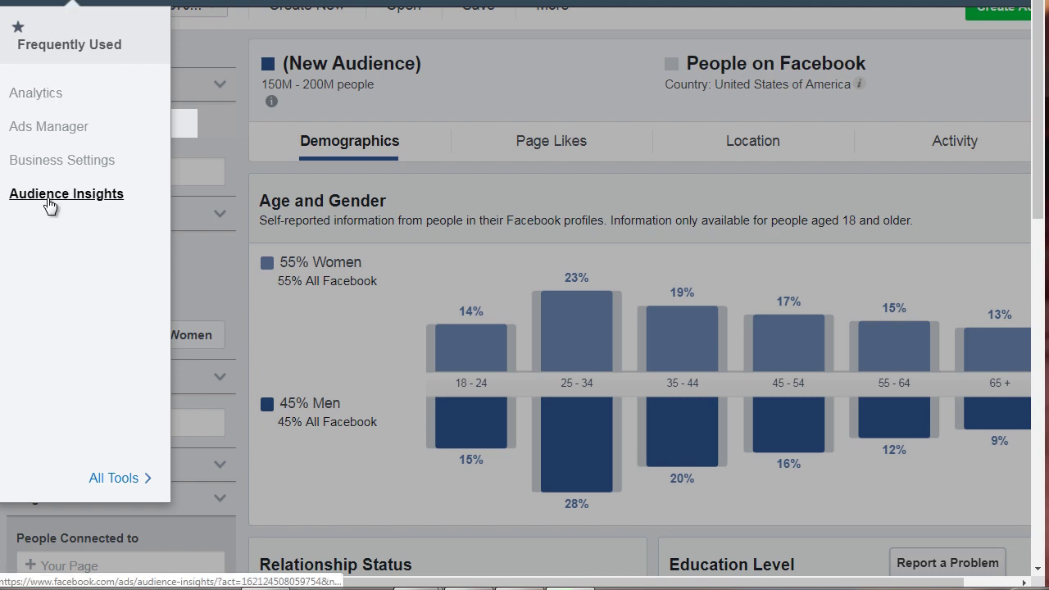
Close the tools menu in Facebook Audience Insights and look over the audience filters and demographic charts.
click(264, 208)
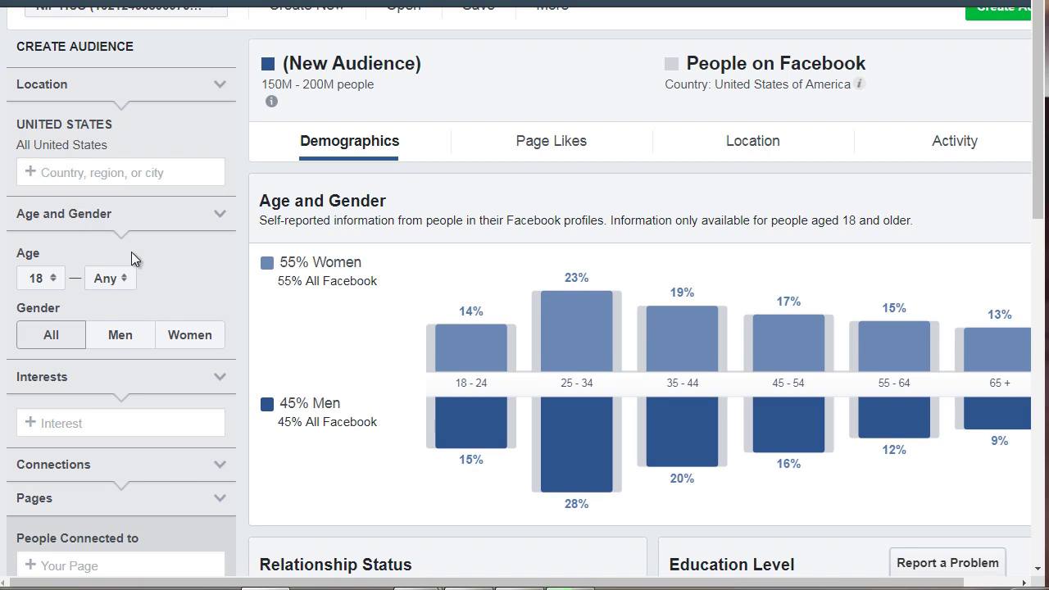
scroll(132, 258, down, 3)
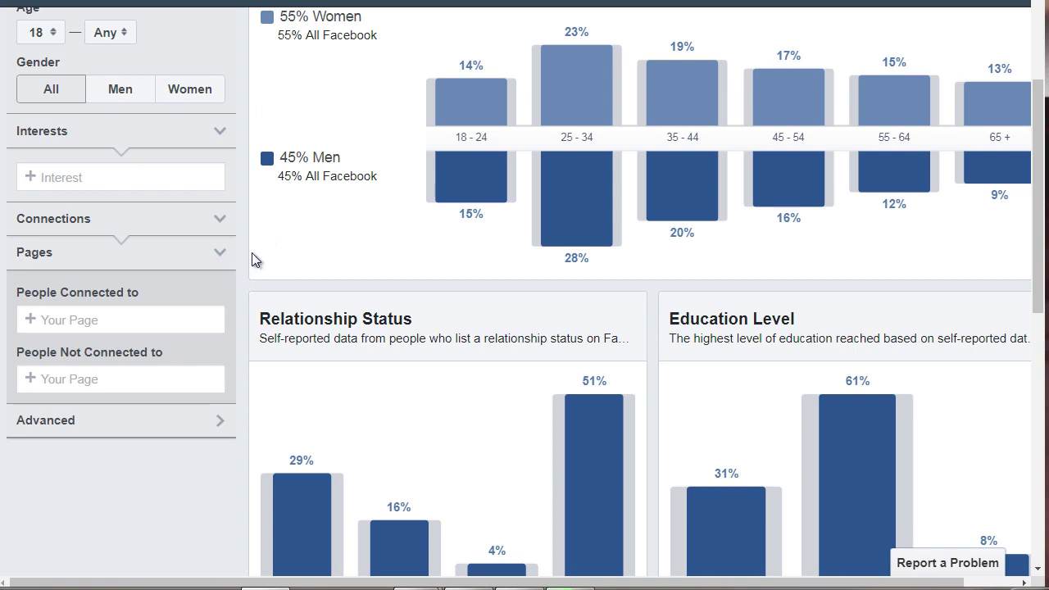
scroll(252, 260, up, 1)
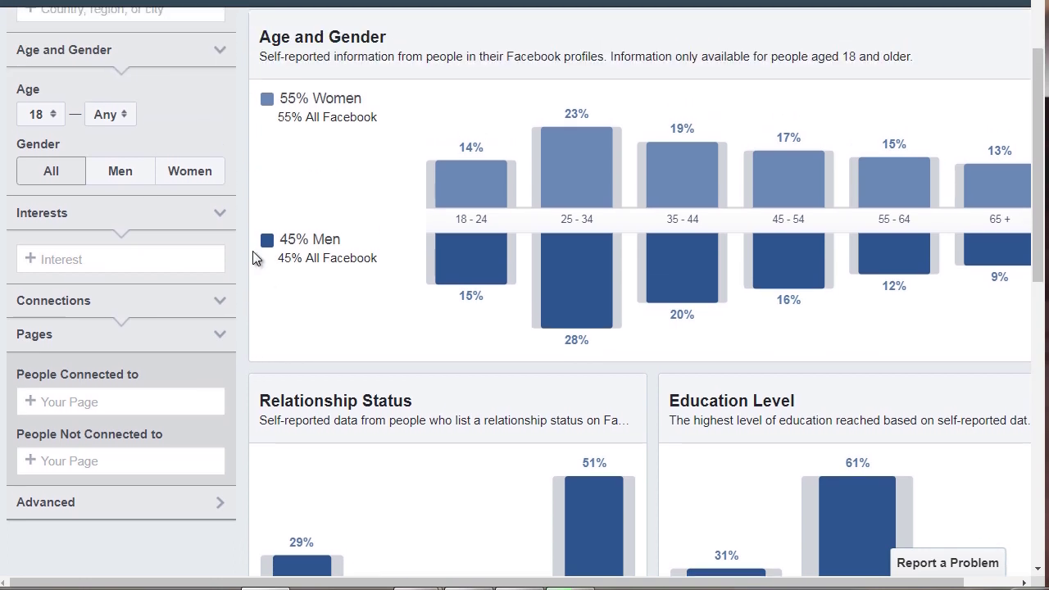
drag(1039, 86, 1035, 49)
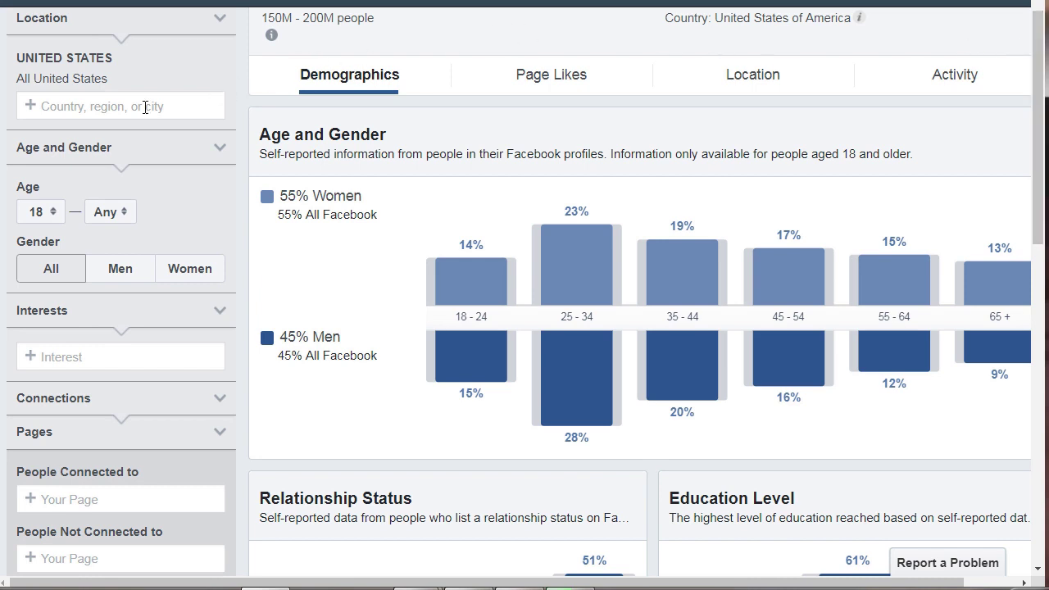
Remove United States from the audience location filter and try to replace it with Australia.
mouse_move(50, 69)
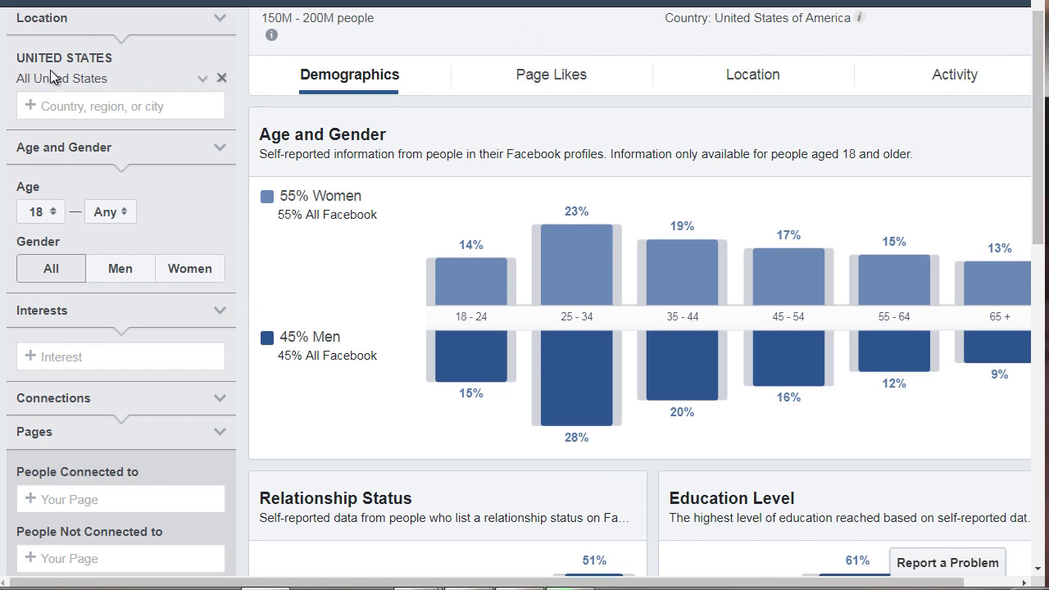
click(219, 80)
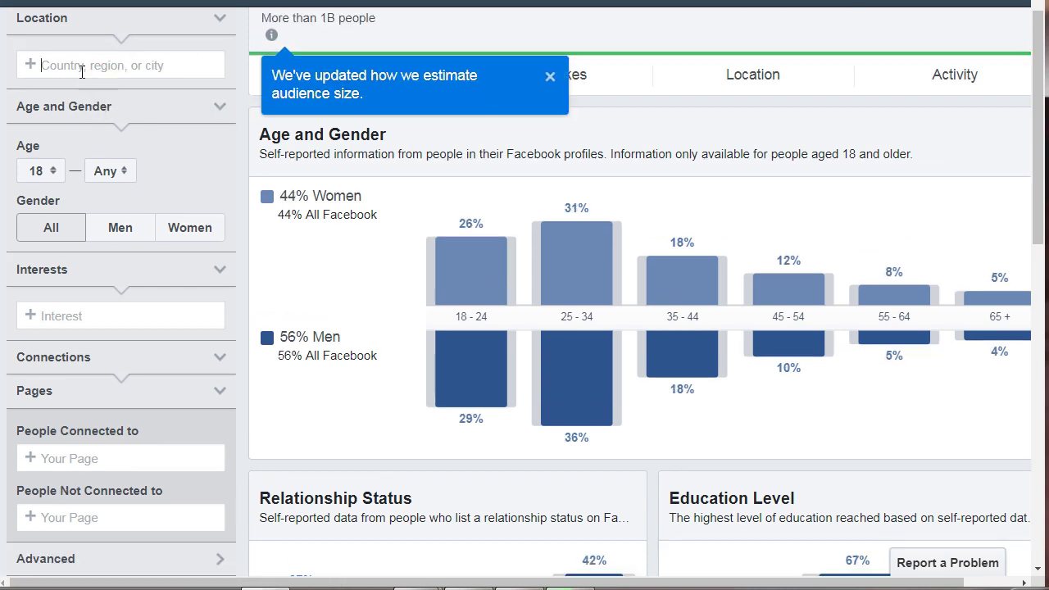
text(australia)
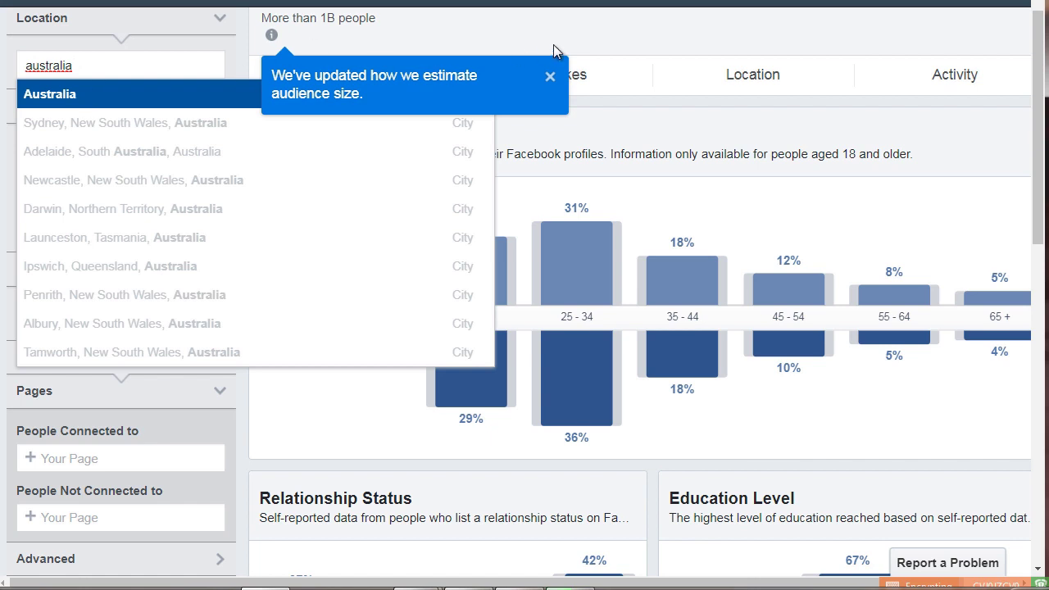
click(86, 94)
Replace the location search text with "united states" and set the audience location to the country United States.
drag(89, 65, 0, 74)
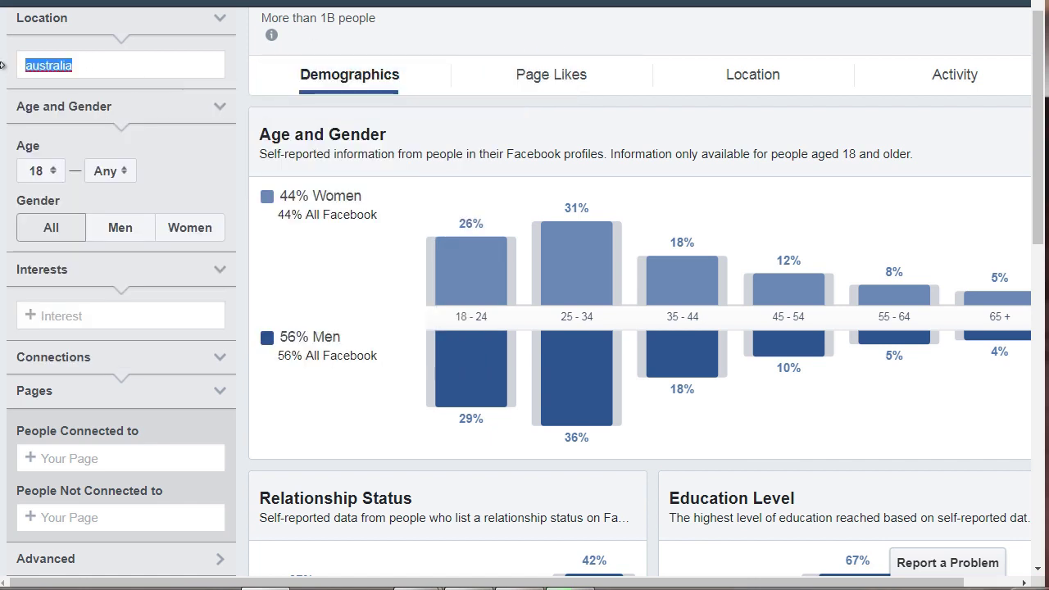
text(united states)
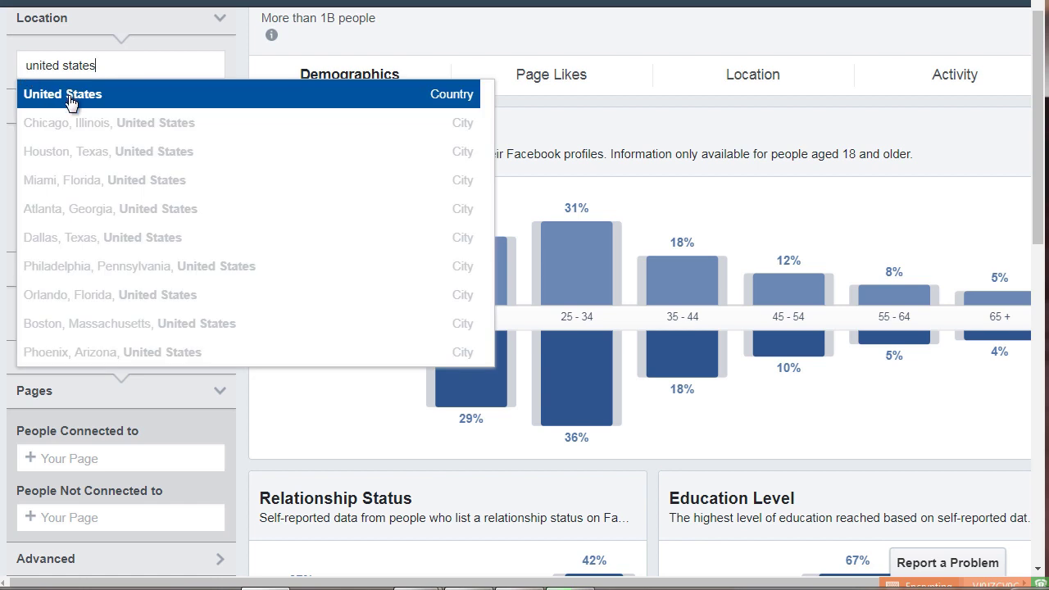
click(115, 92)
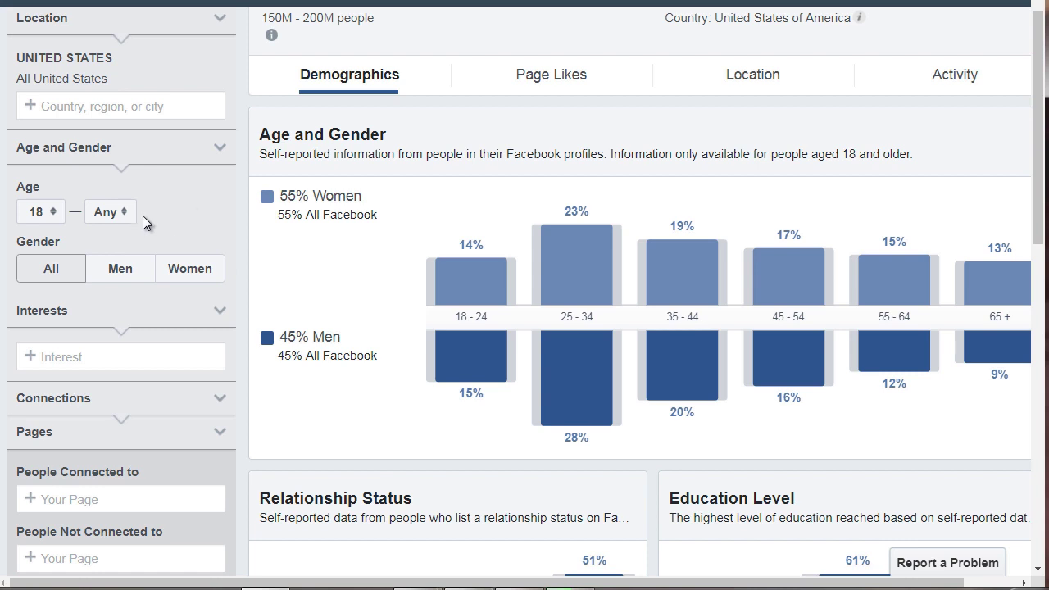
Set the audience age range from 30 to 65+.
click(49, 223)
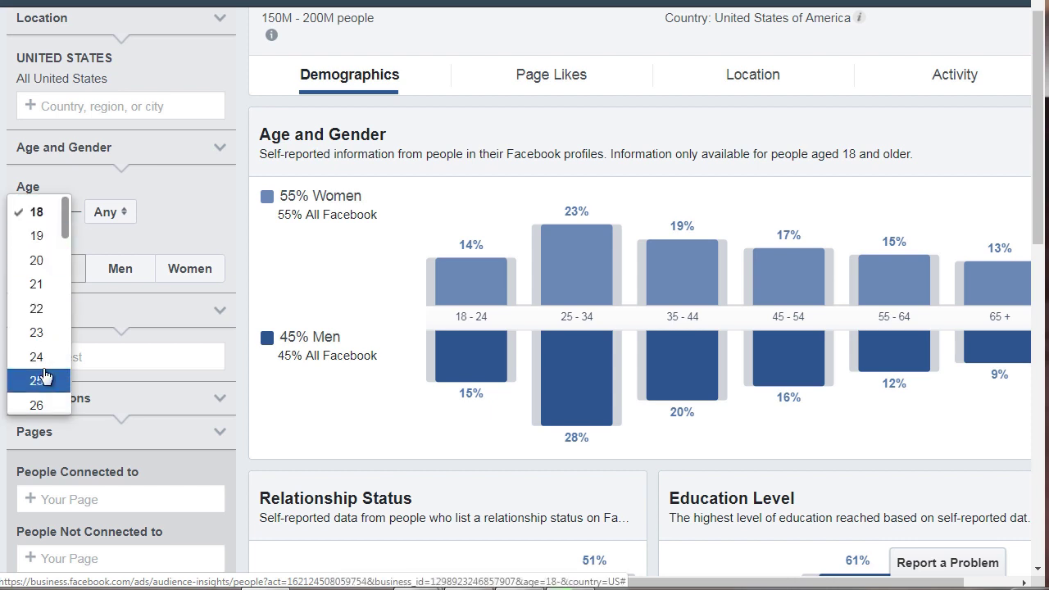
scroll(44, 376, down, 3)
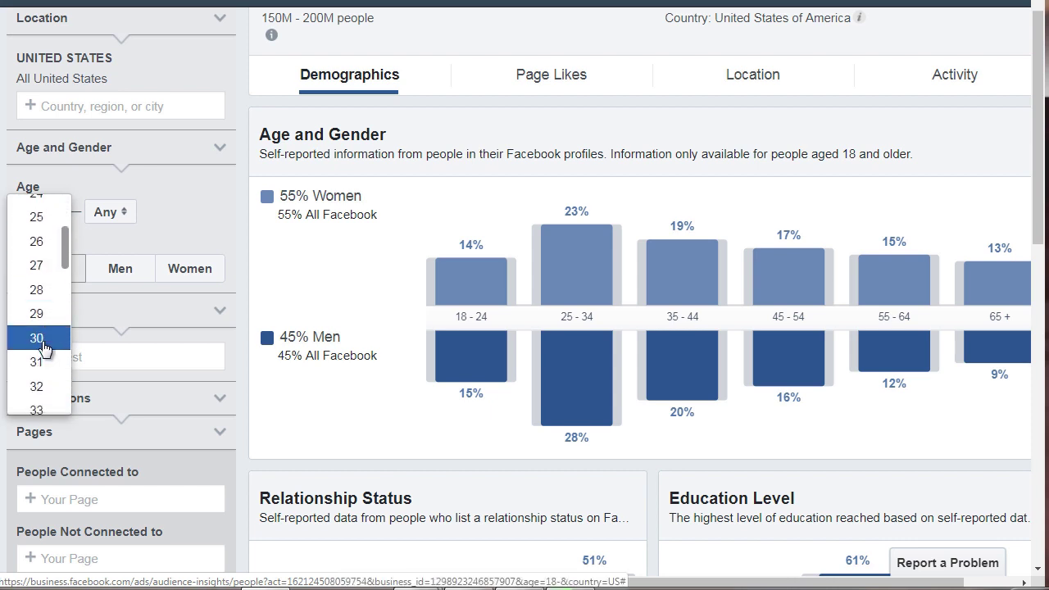
click(45, 346)
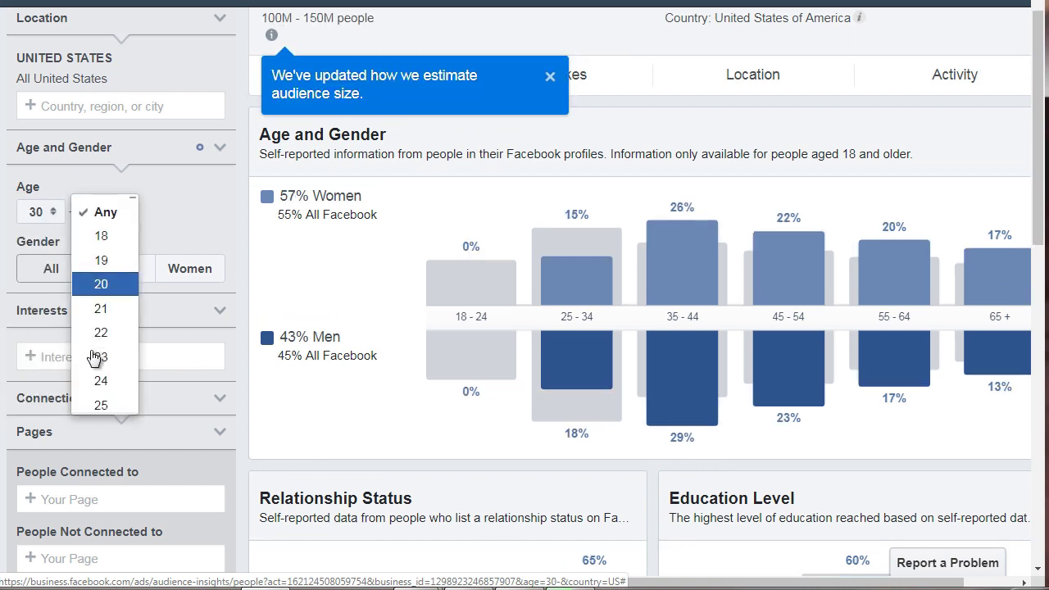
scroll(109, 283, down, 1)
scroll(109, 283, down, 11)
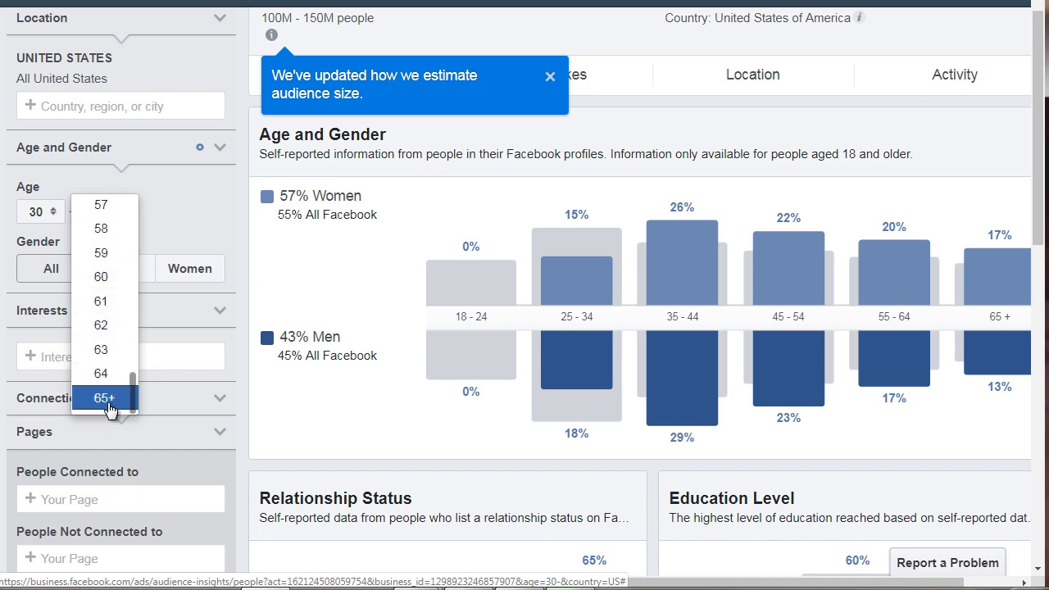
click(111, 399)
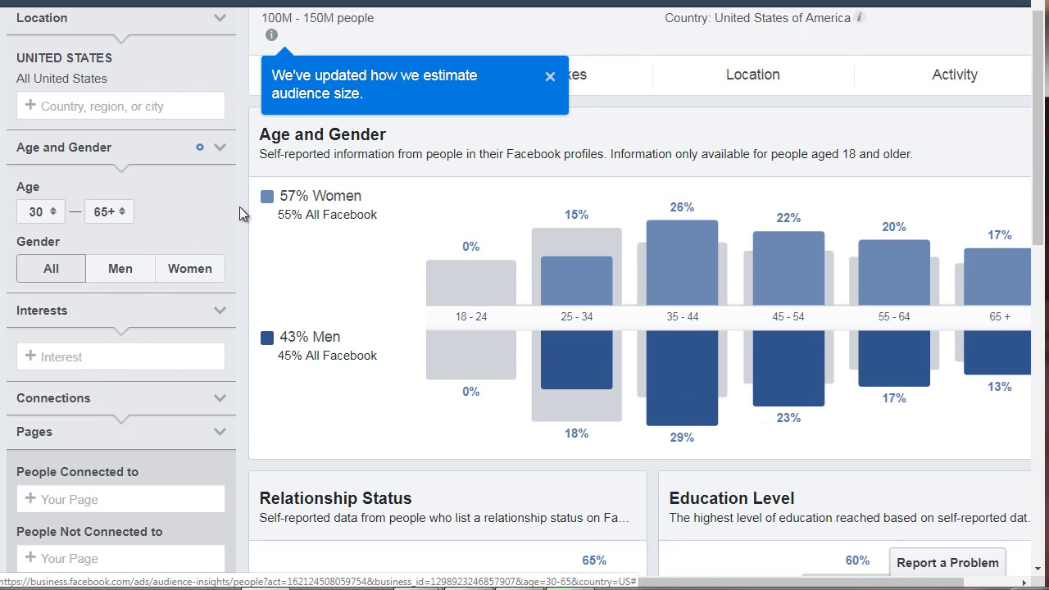
scroll(240, 206, down, 1)
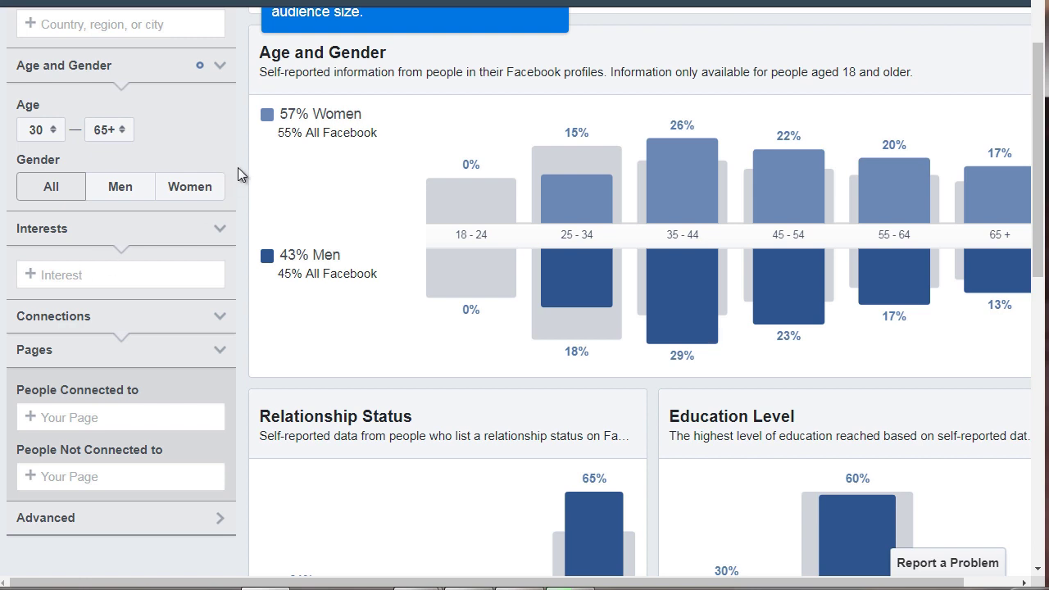
scroll(238, 175, up, 1)
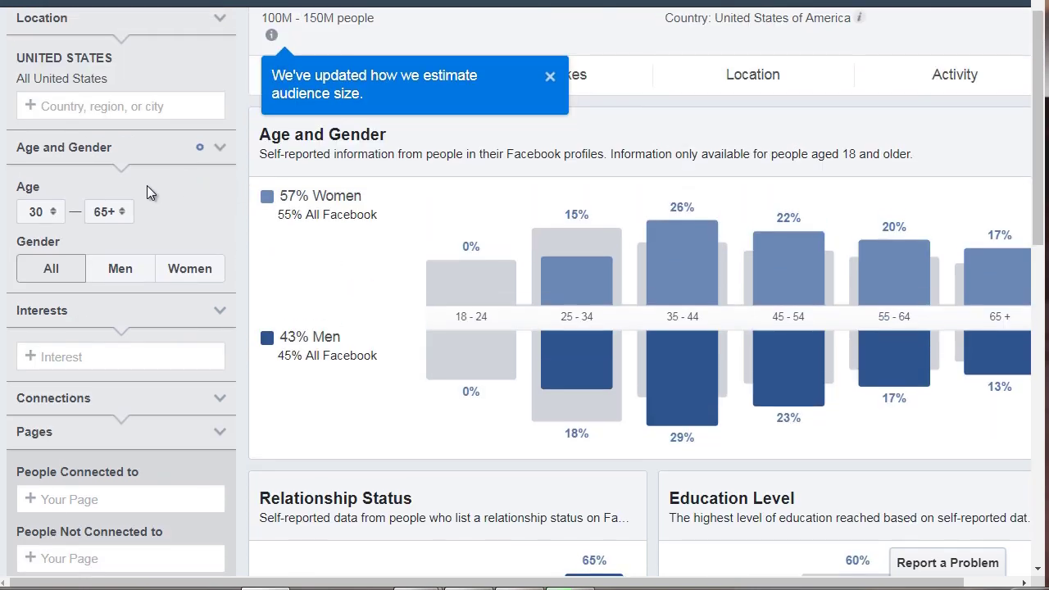
Reset the audience age range to a minimum of 18 and a maximum of Any.
click(35, 212)
scroll(48, 152, up, 3)
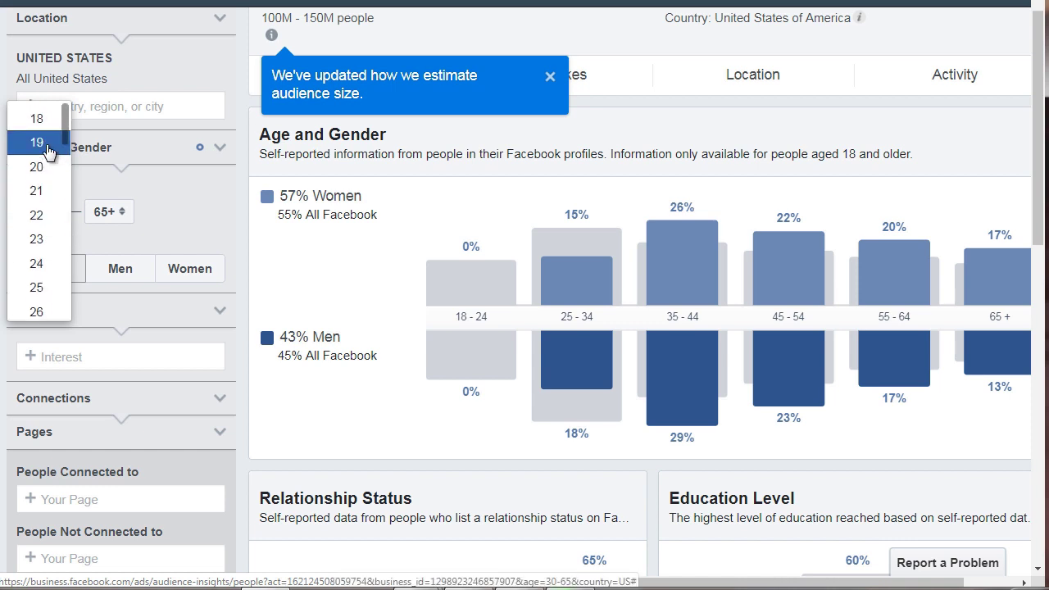
click(46, 121)
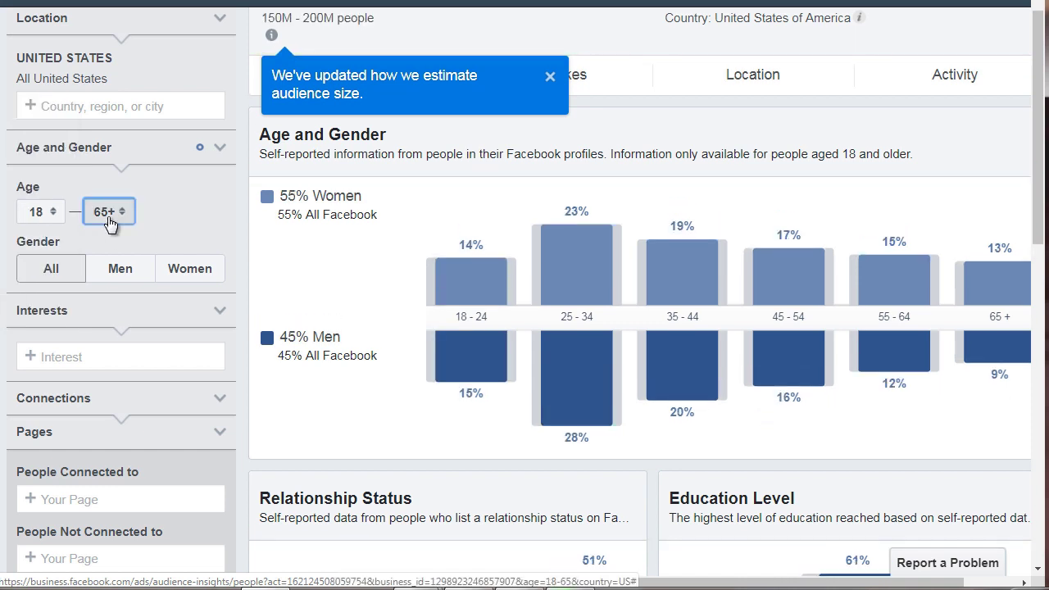
click(109, 218)
scroll(109, 216, up, 12)
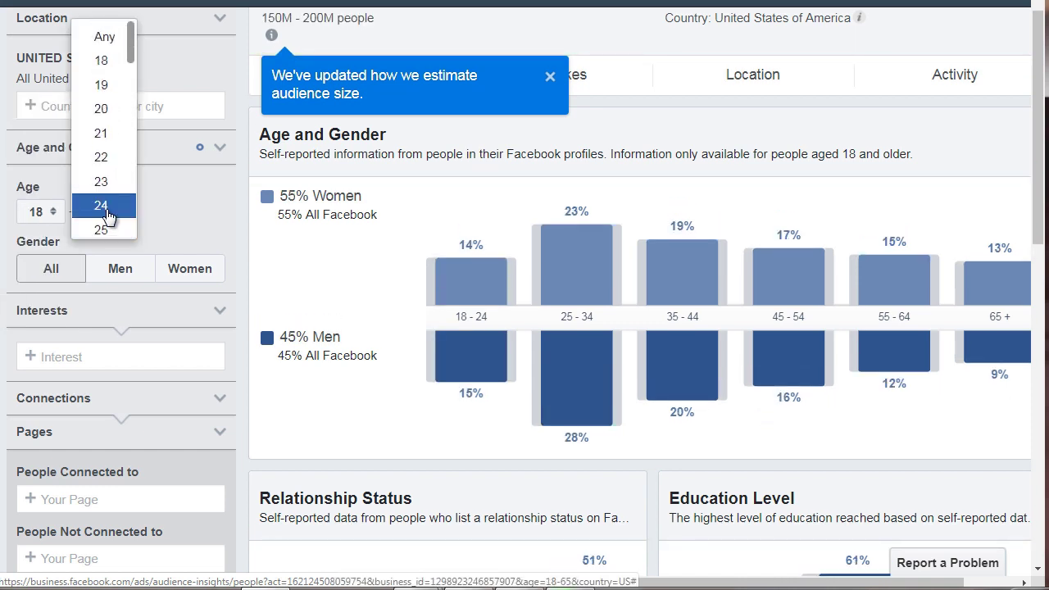
click(104, 36)
click(42, 218)
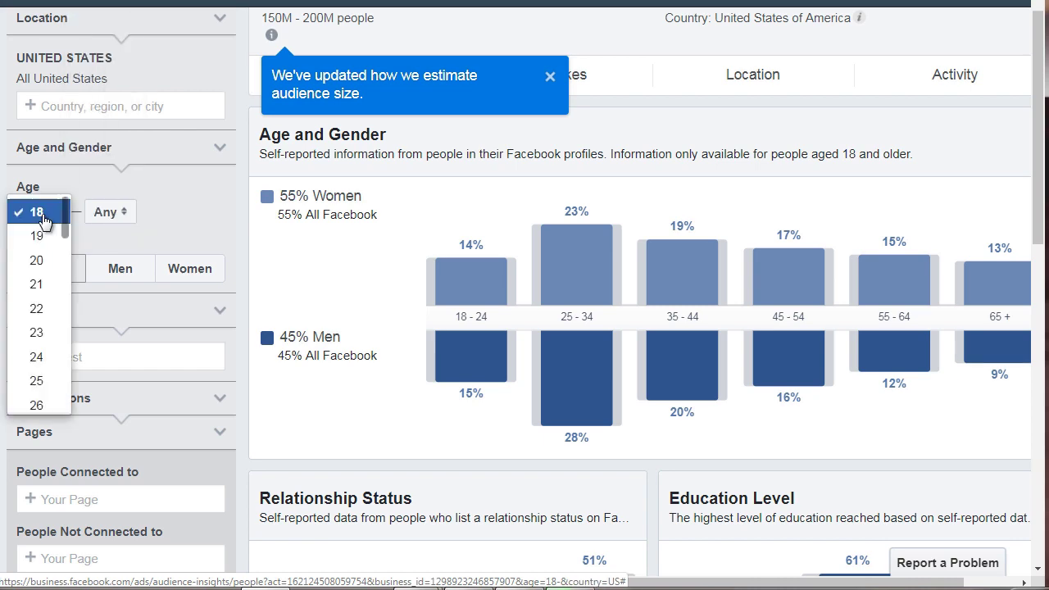
scroll(25, 262, up, 1)
click(4, 272)
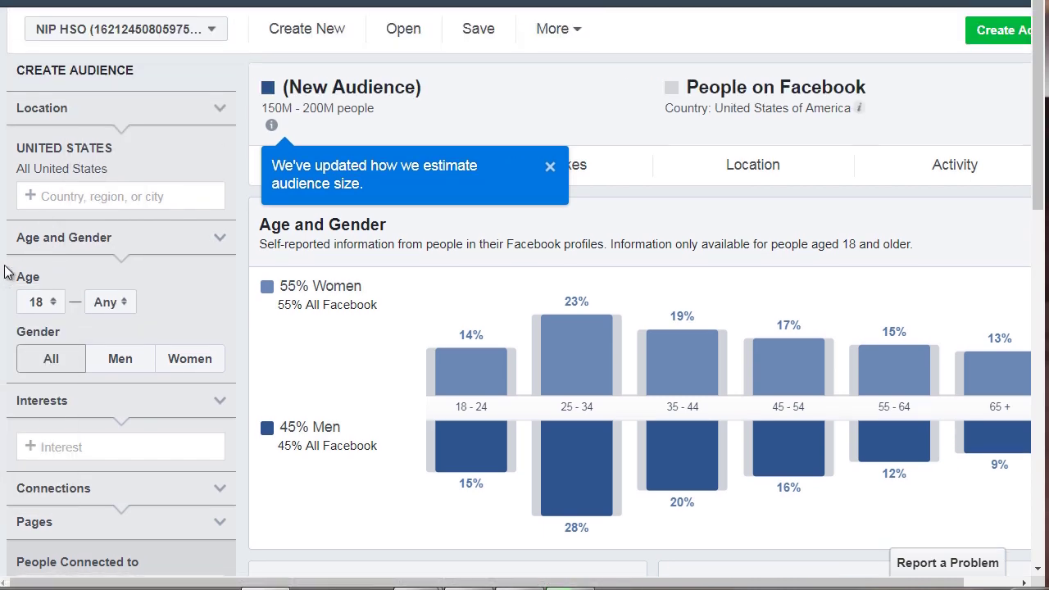
Keep the audience gender set to All and dismiss the notice about audience size estimates.
scroll(5, 272, down, 1)
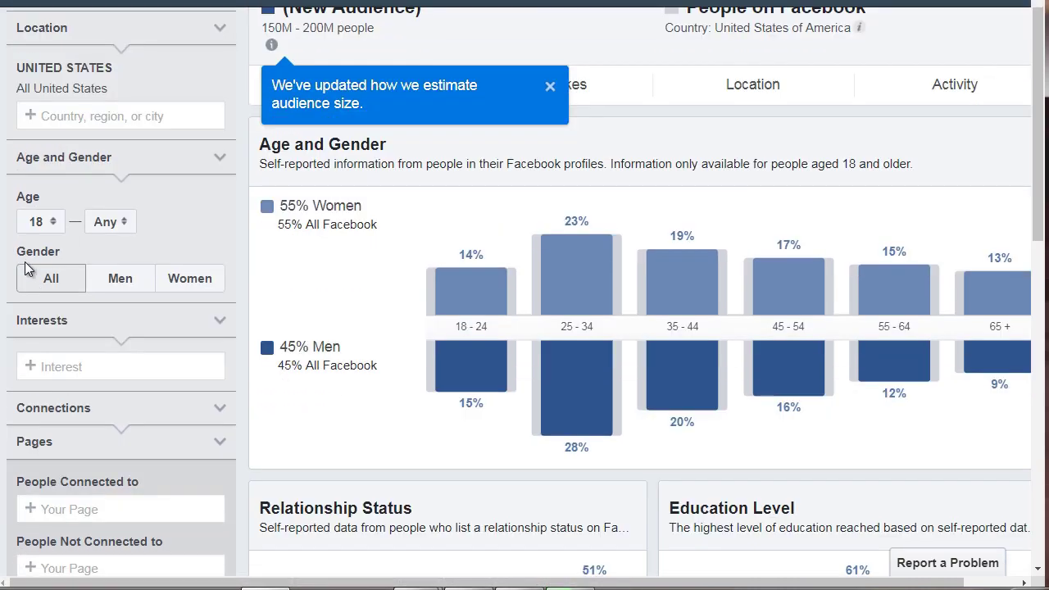
click(67, 280)
click(550, 87)
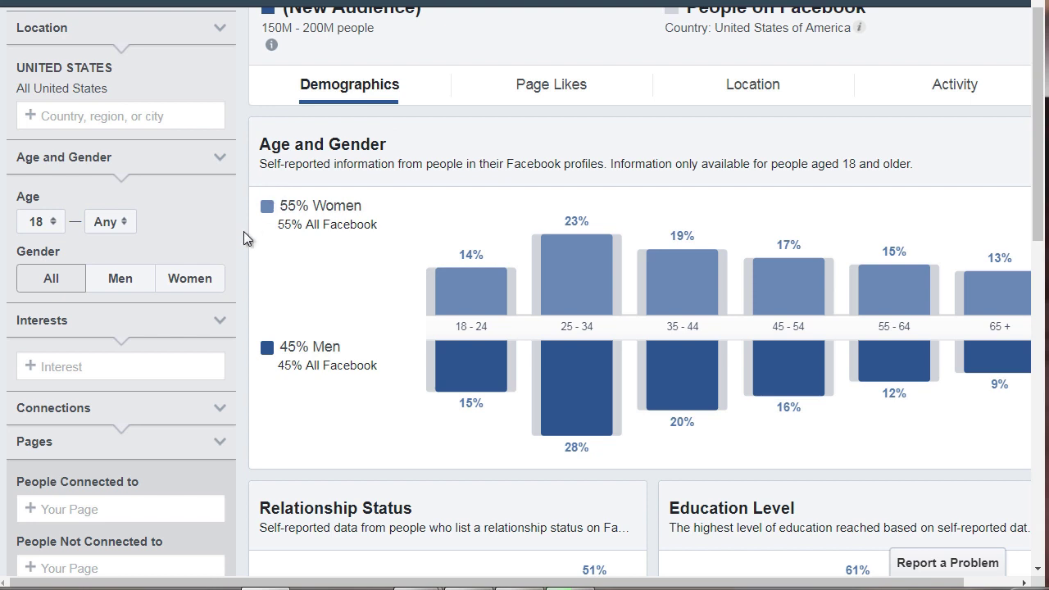
Add Scuba diving as an audience interest by searching for "scuba", and dismiss the audience size notice.
scroll(259, 236, down, 2)
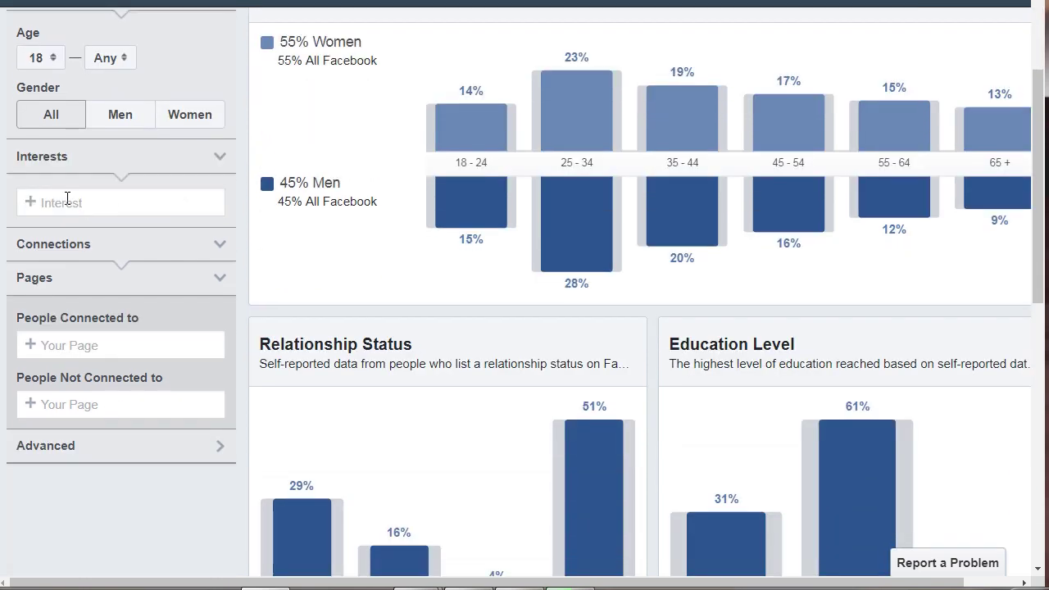
text(scuba)
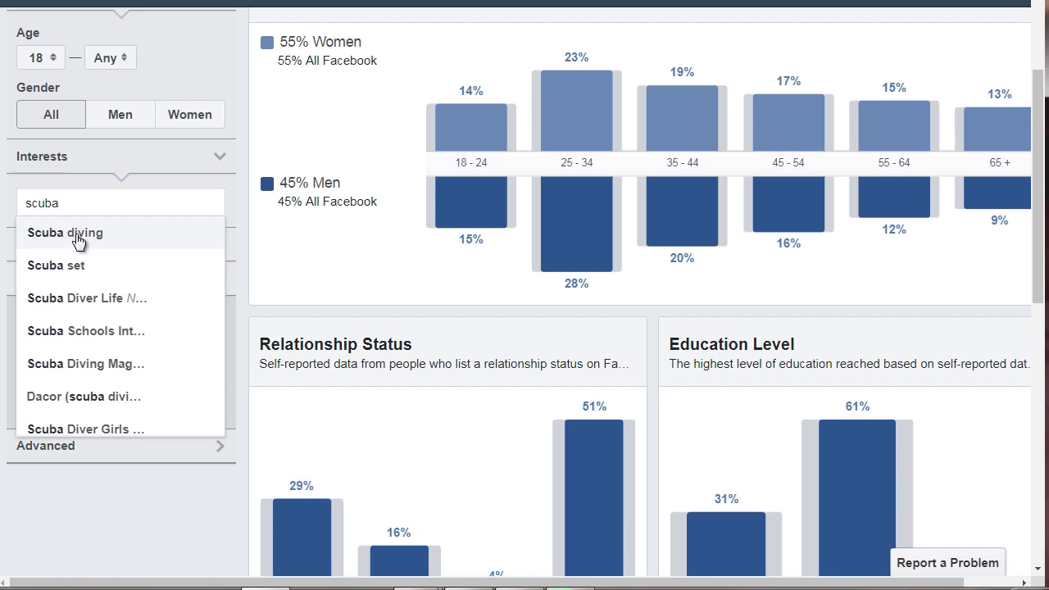
click(77, 236)
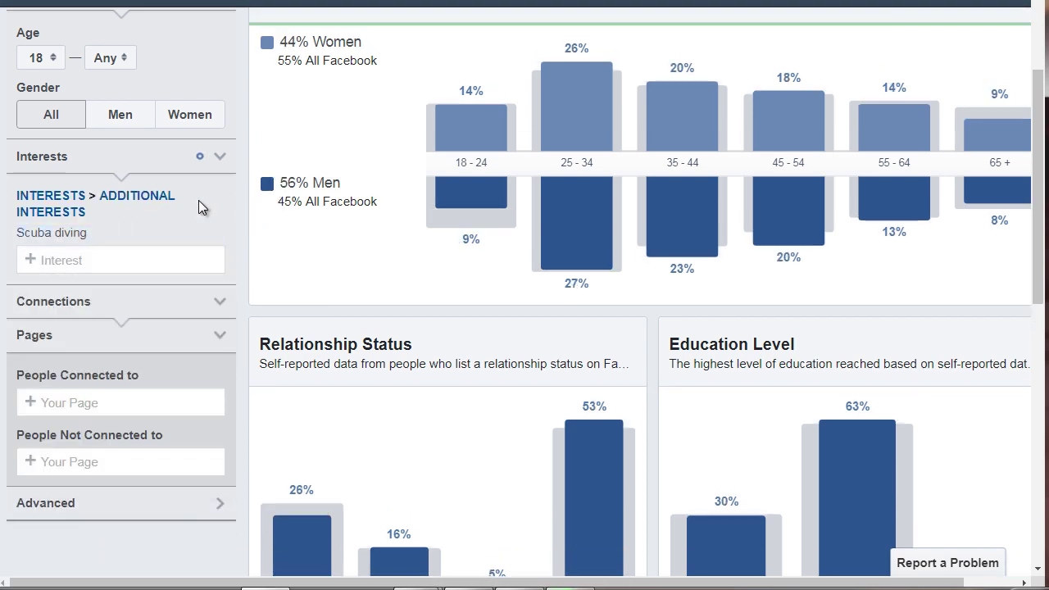
scroll(263, 206, up, 2)
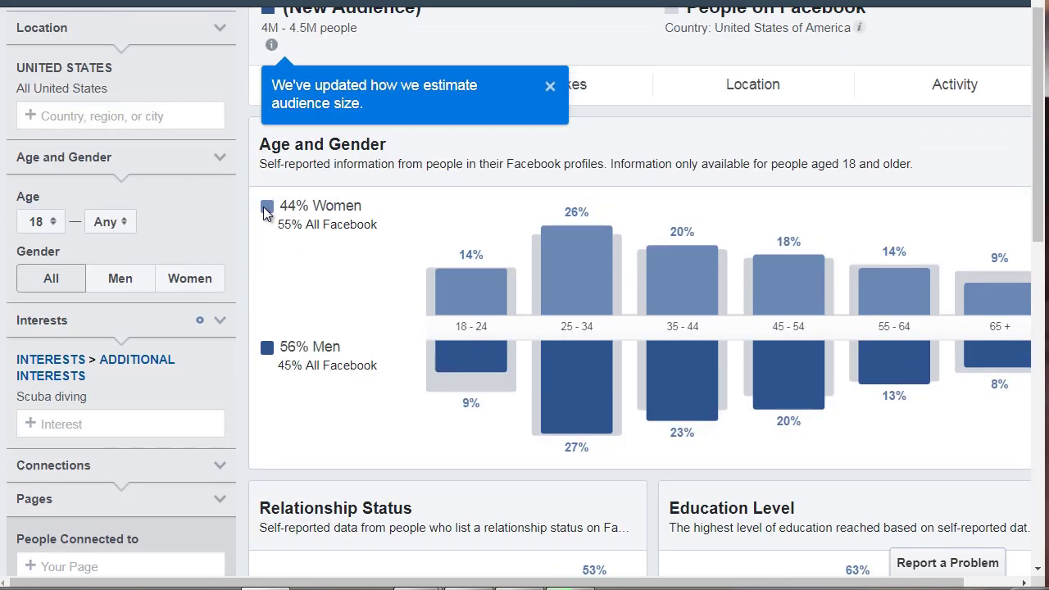
mouse_move(271, 44)
click(551, 87)
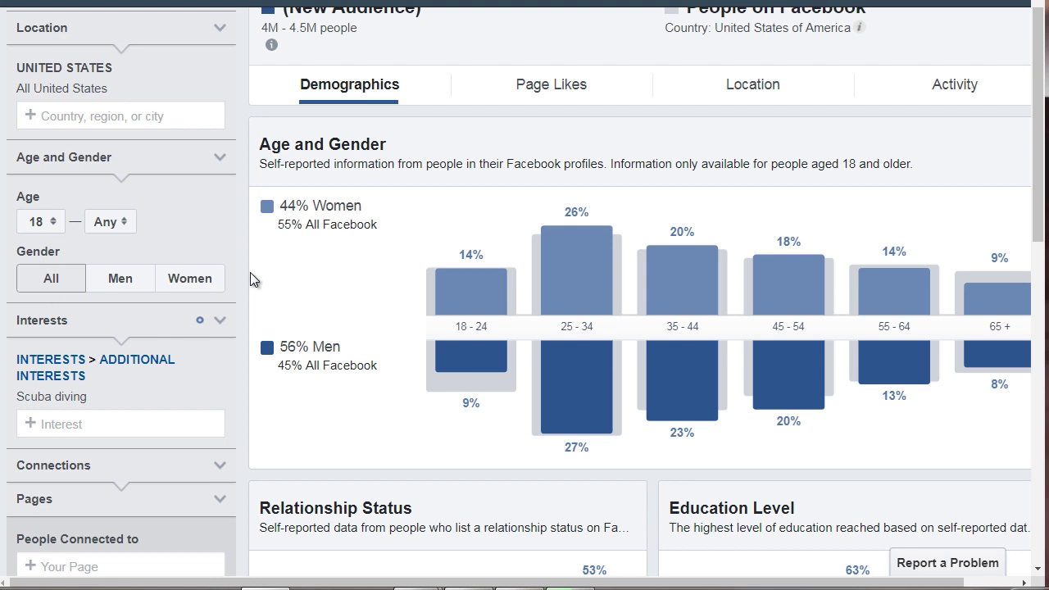
Examine the scuba diving audience's demographics by age and gender, relationship status and education level.
mouse_move(78, 383)
mouse_move(566, 349)
scroll(366, 161, down, 6)
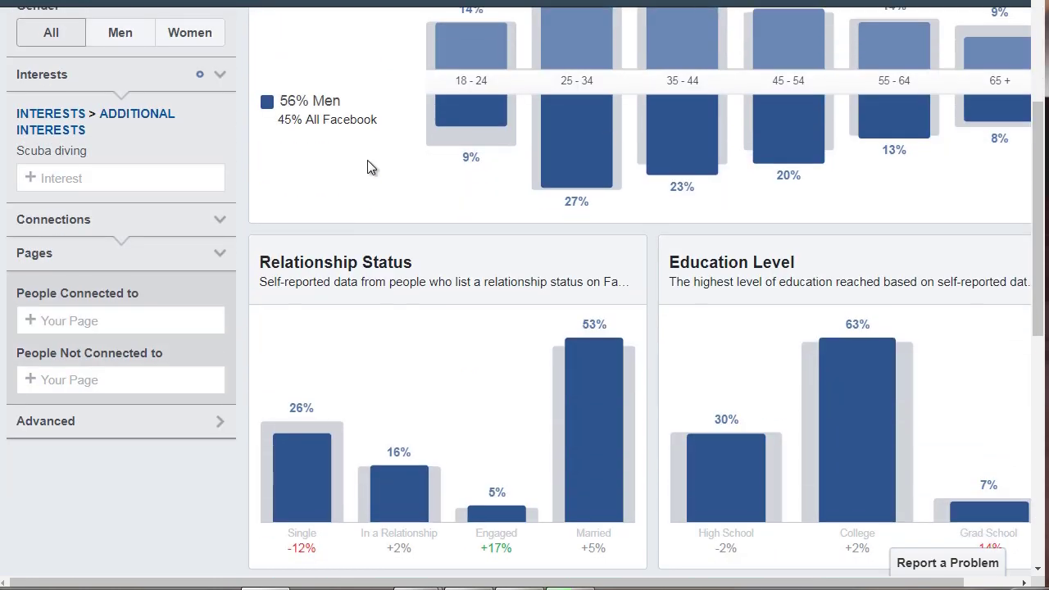
scroll(378, 158, up, 1)
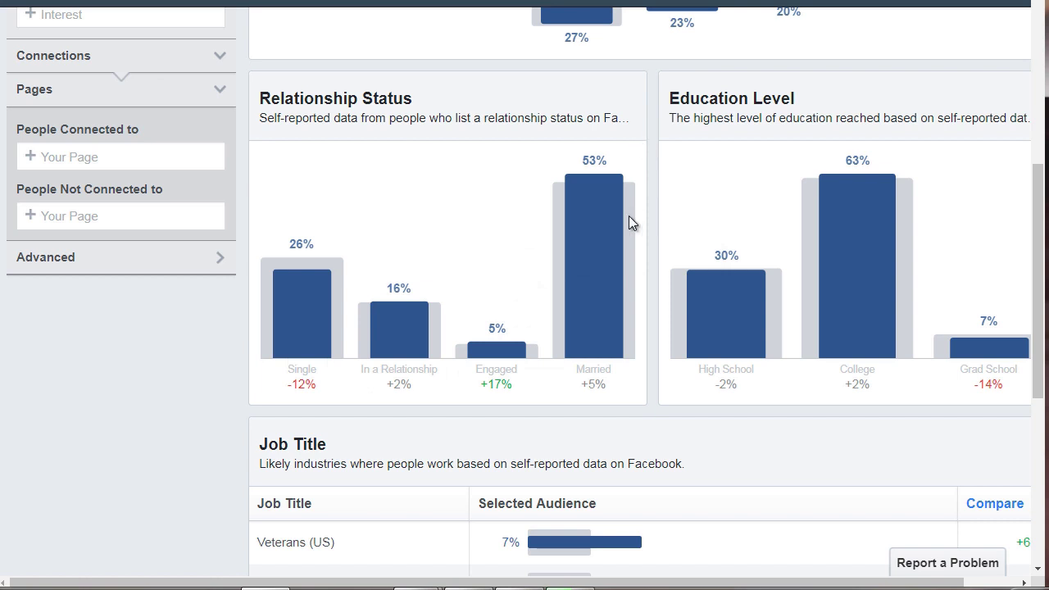
mouse_move(602, 293)
mouse_move(892, 273)
scroll(648, 206, down, 1)
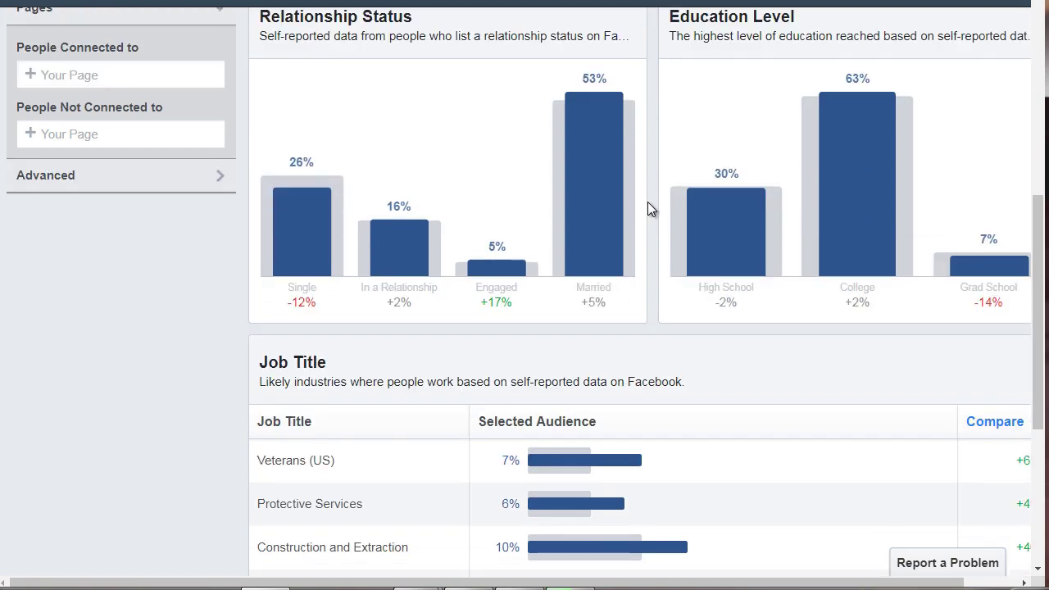
Review the audience's Job Title table, including the full Compare column, from Veterans (US) down to Production.
scroll(648, 207, down, 4)
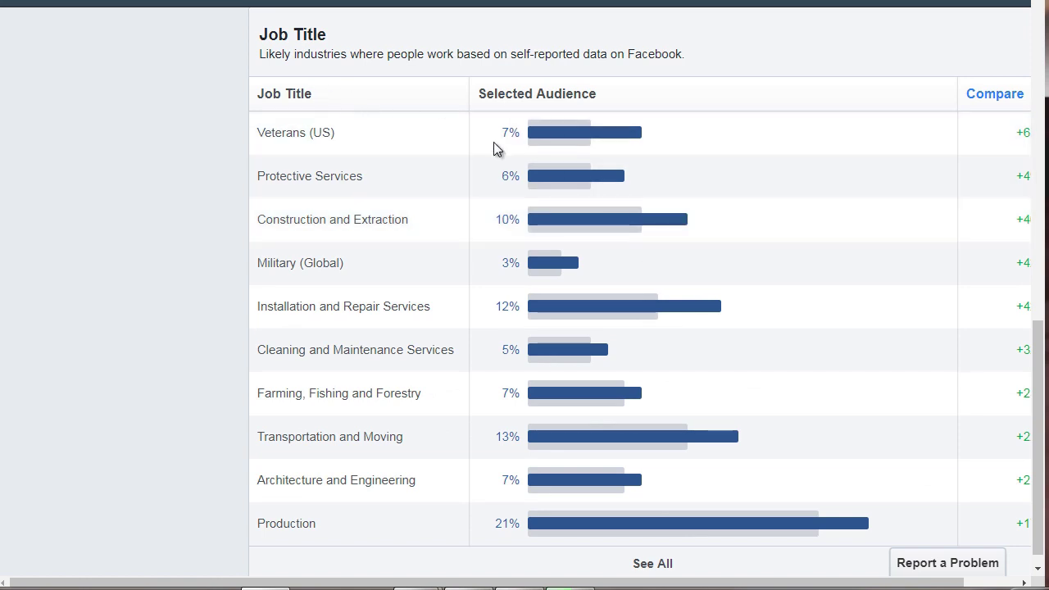
scroll(656, 508, down, 1)
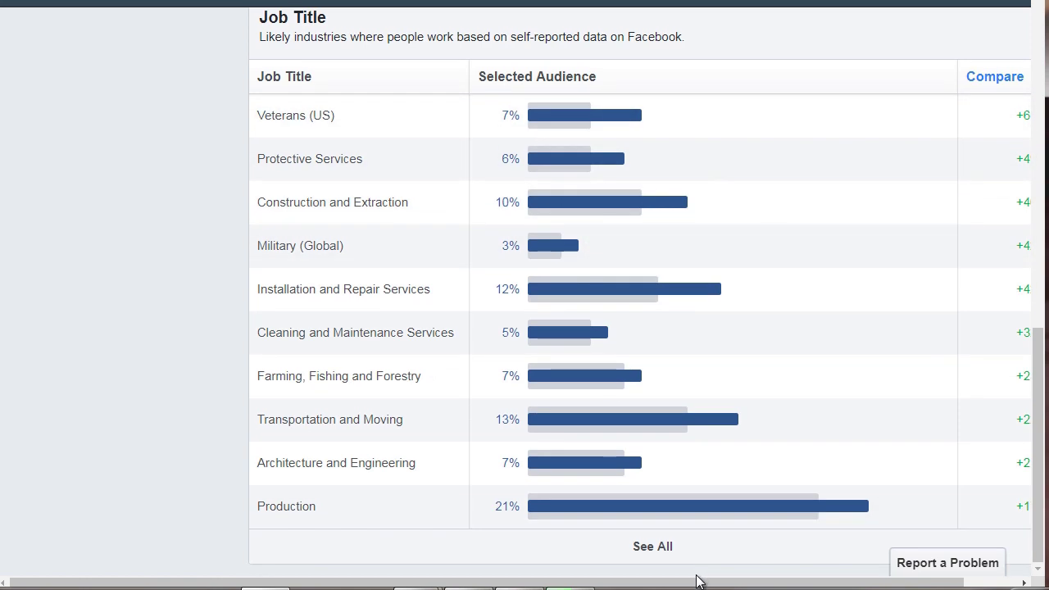
drag(698, 587, 744, 581)
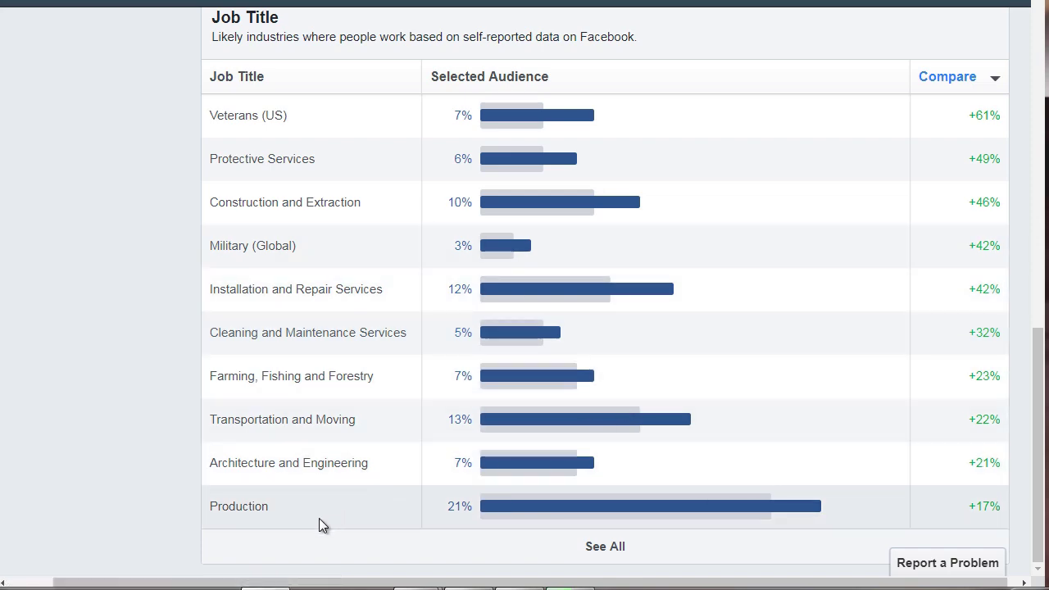
scroll(562, 505, down, 1)
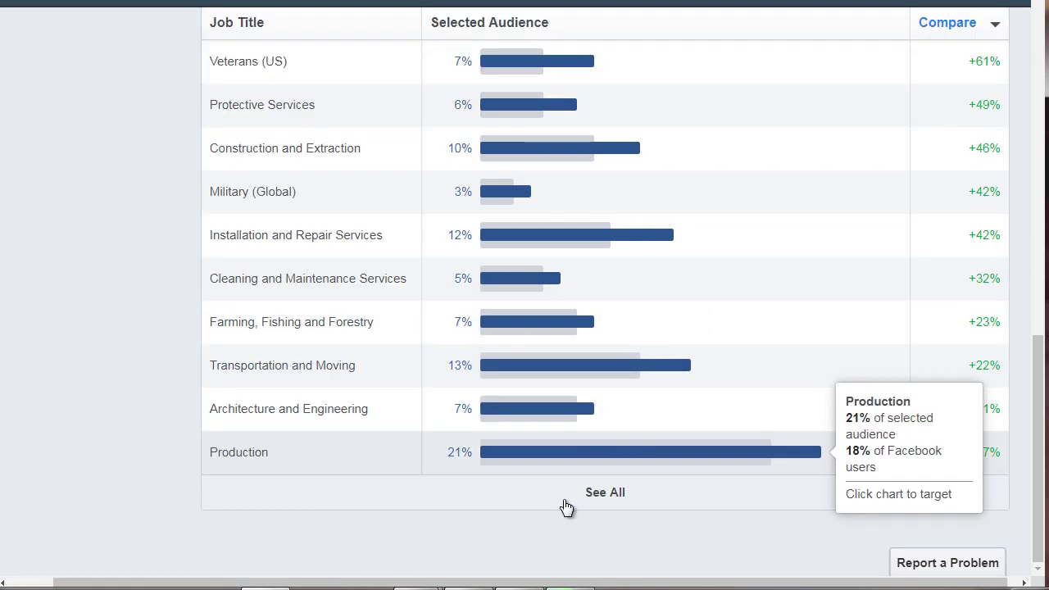
scroll(525, 472, up, 1)
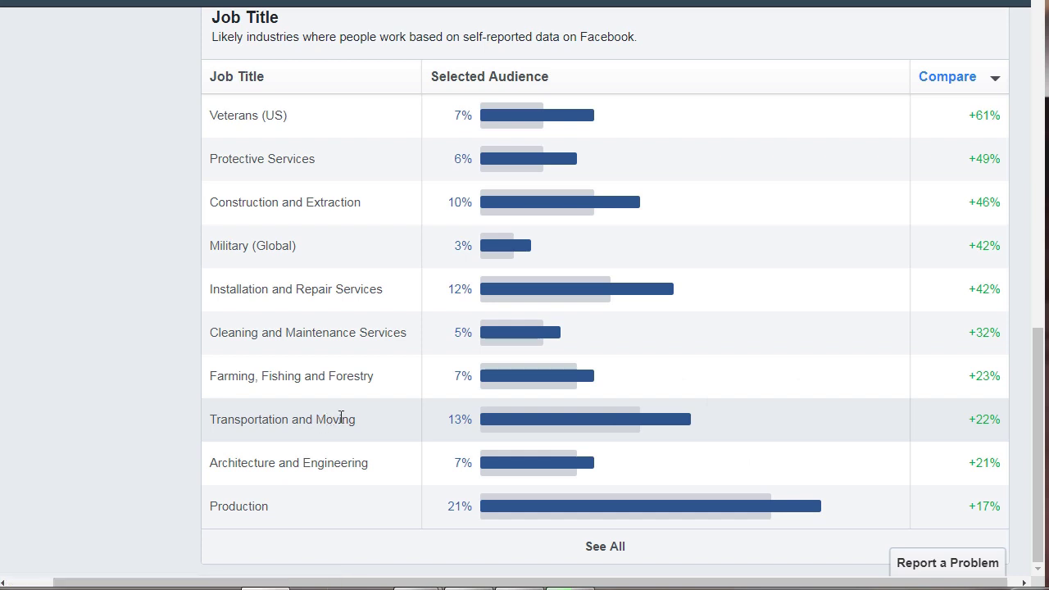
mouse_move(496, 412)
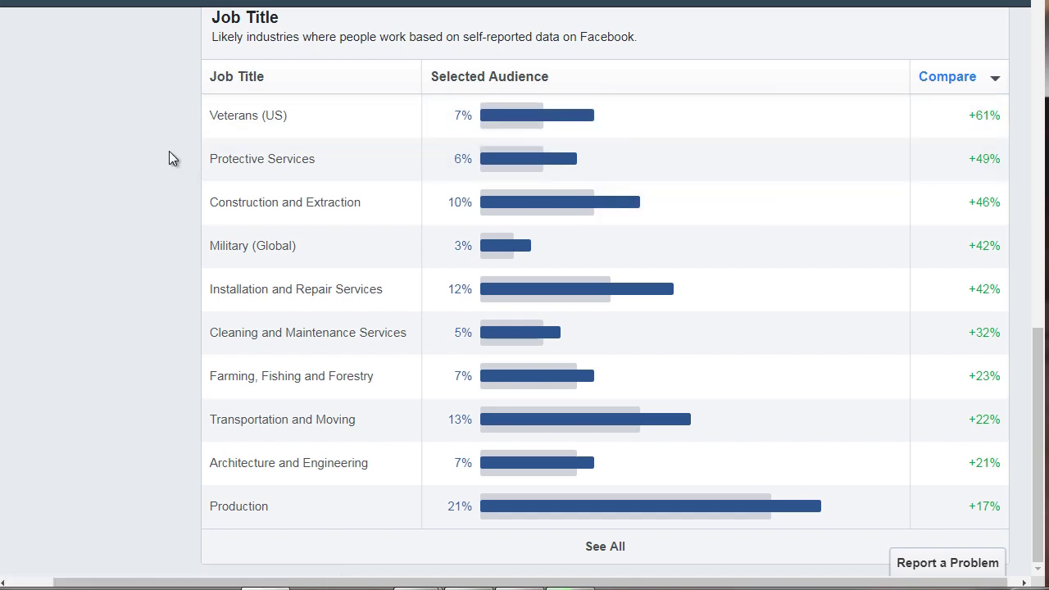
Open the Page Likes insights for the audience and dismiss the notice about audience size estimates.
scroll(171, 140, up, 15)
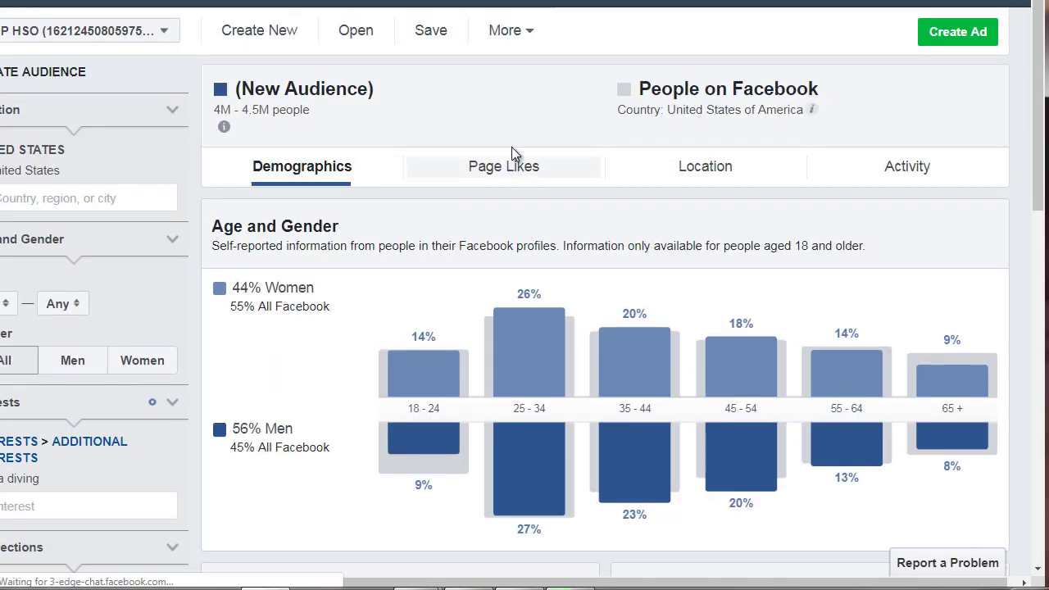
click(509, 158)
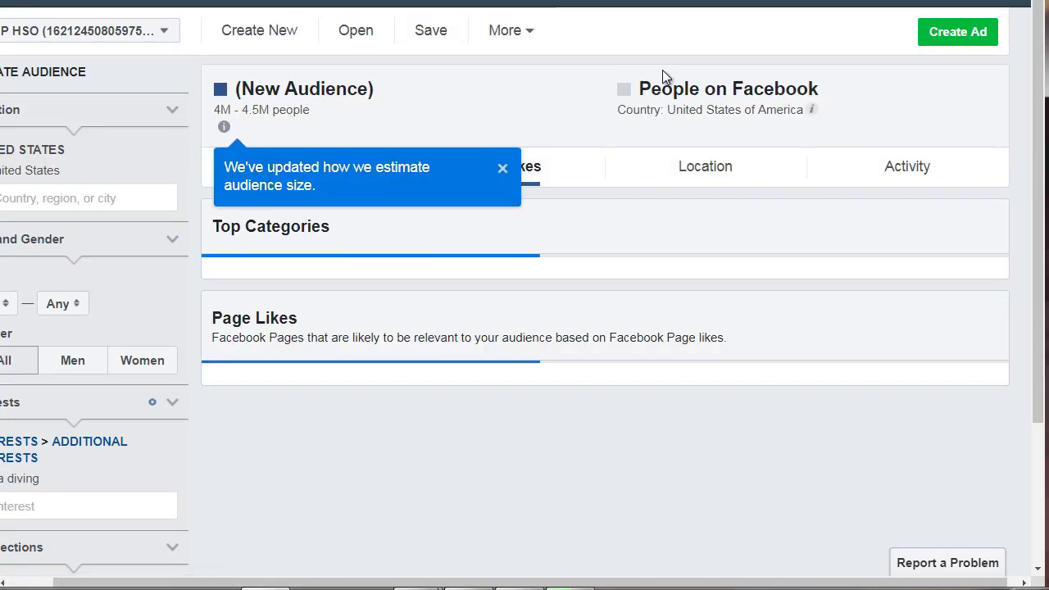
click(503, 170)
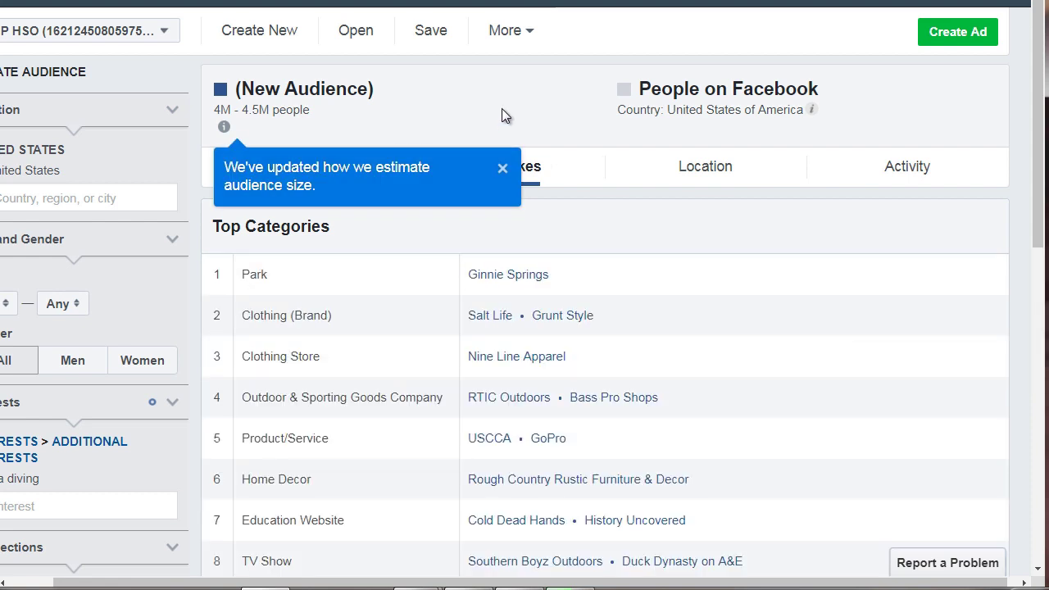
click(504, 169)
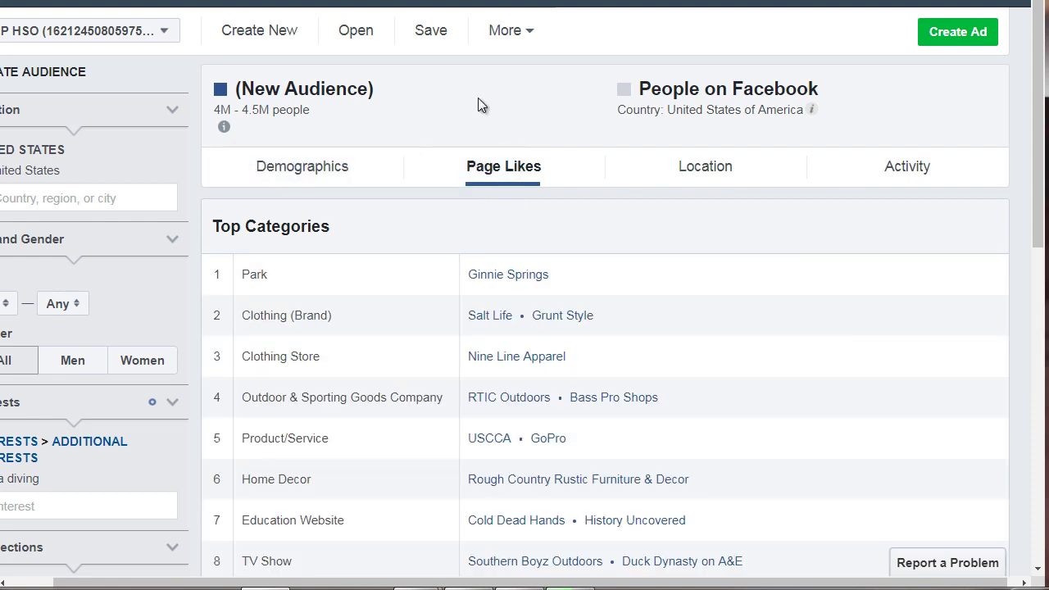
Examine the audience's Top Categories list and the Page Likes table with relevance and affinity for each page.
scroll(463, 119, down, 1)
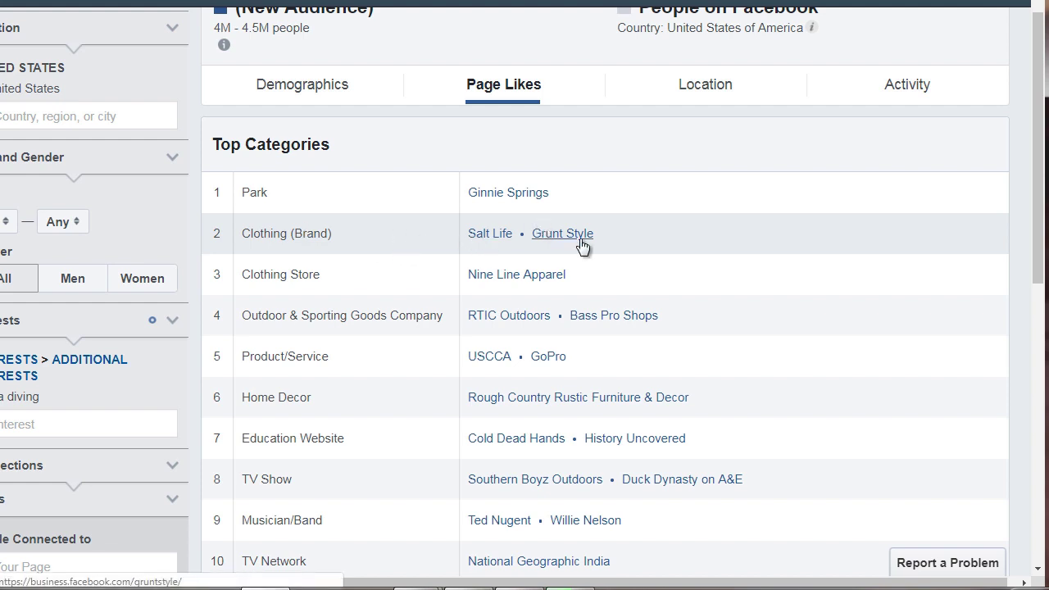
scroll(436, 262, down, 1)
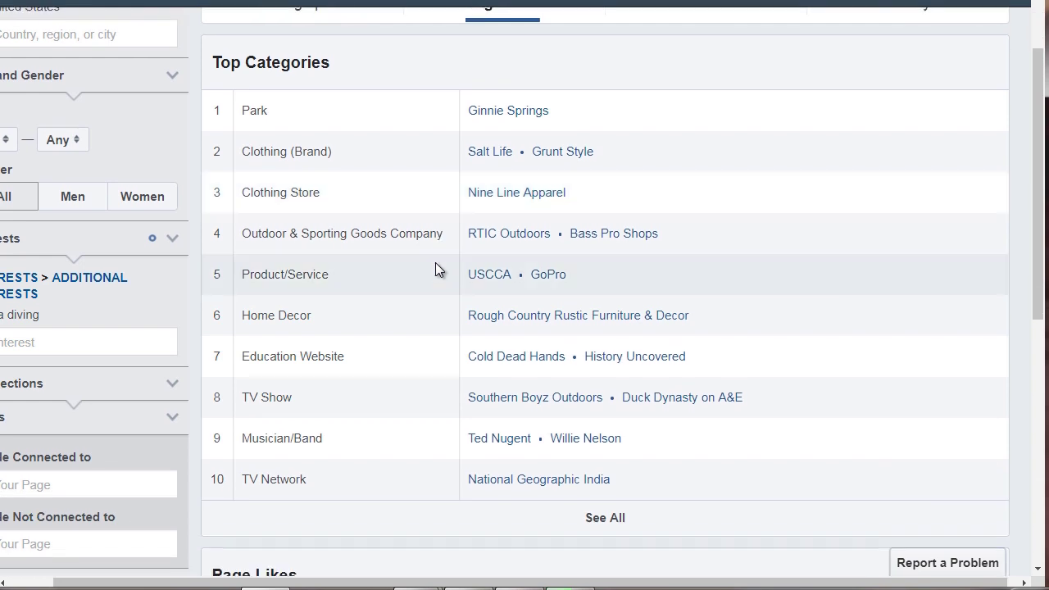
scroll(401, 235, down, 1)
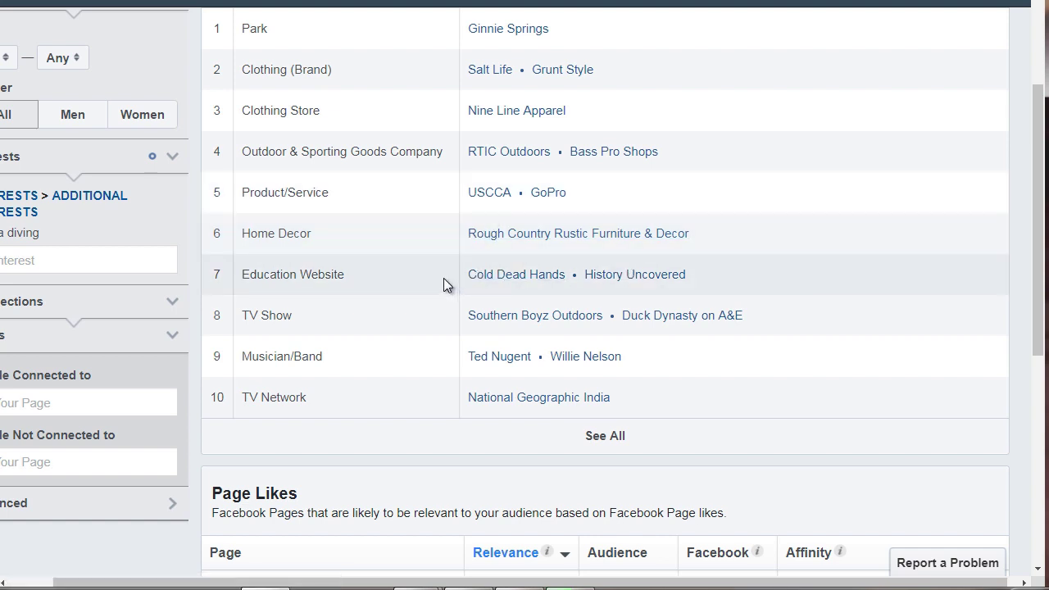
scroll(444, 277, down, 1)
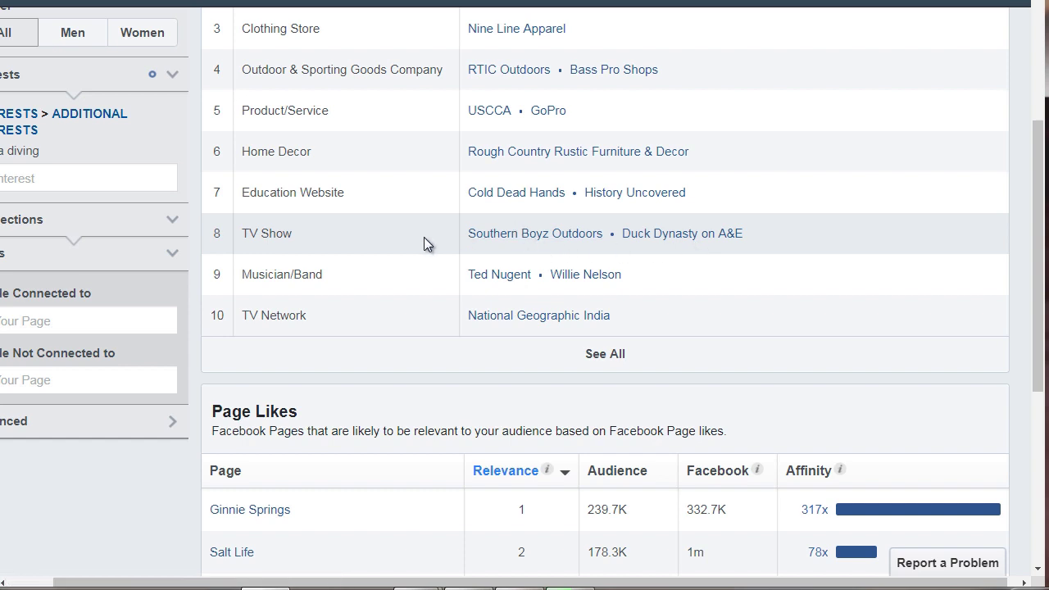
scroll(279, 237, up, 1)
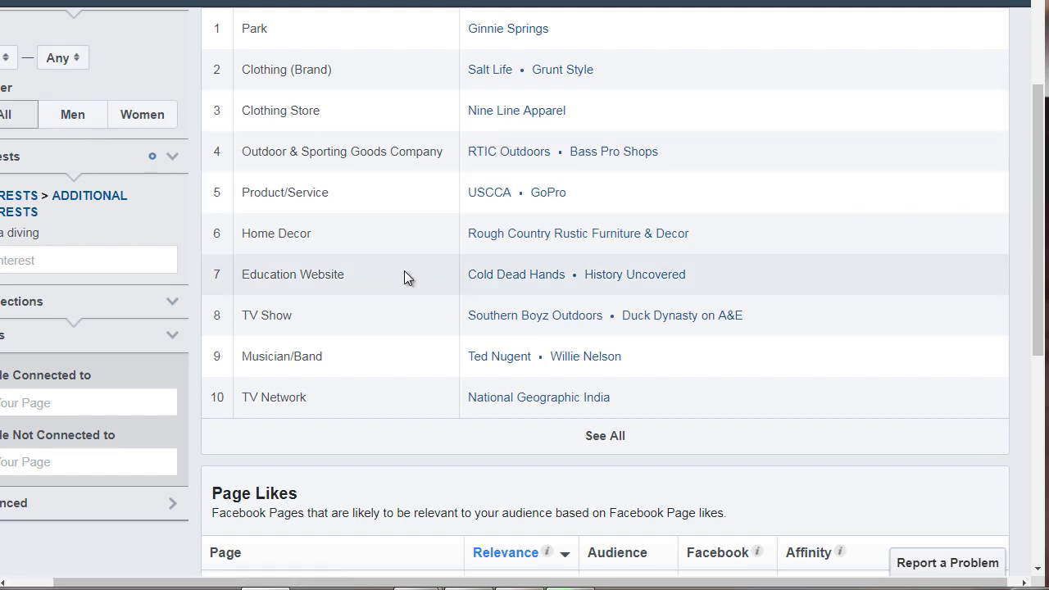
scroll(405, 276, down, 1)
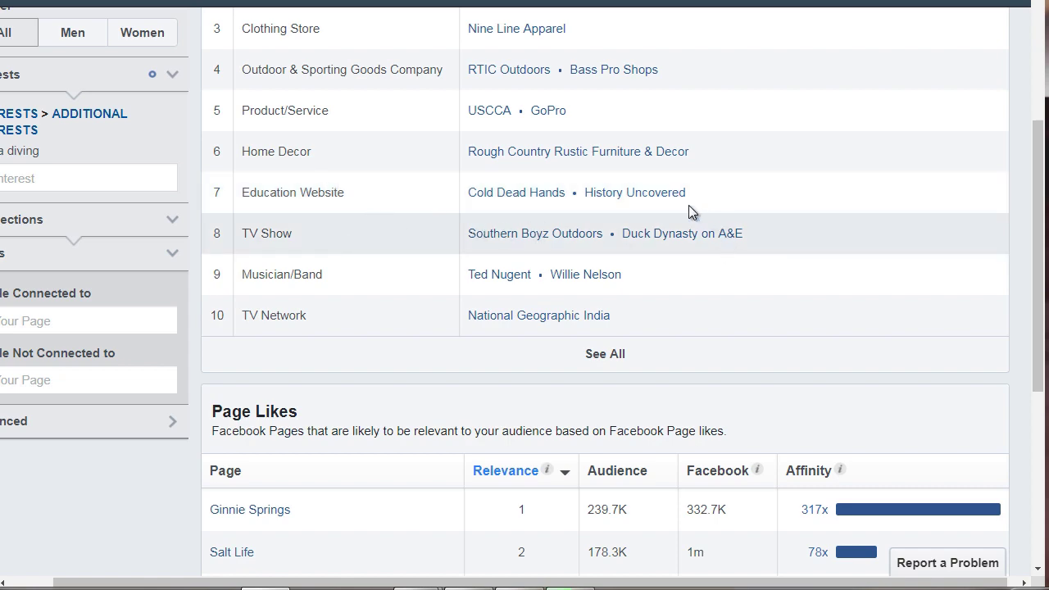
scroll(397, 259, down, 4)
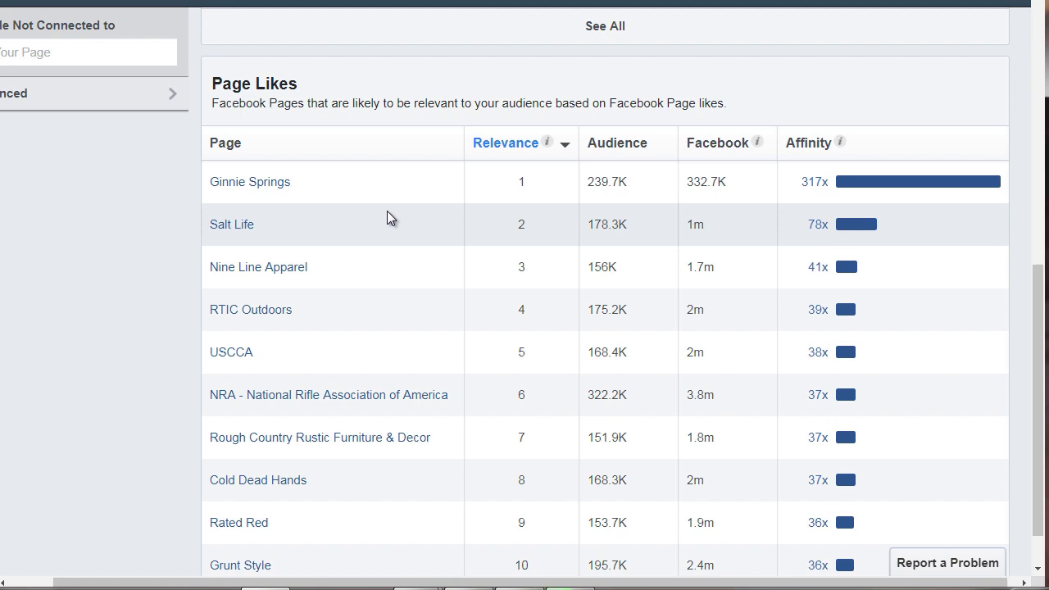
Review the audience's Location insights for top cities, top countries and top languages, dismissing the audience size notice.
scroll(414, 252, up, 8)
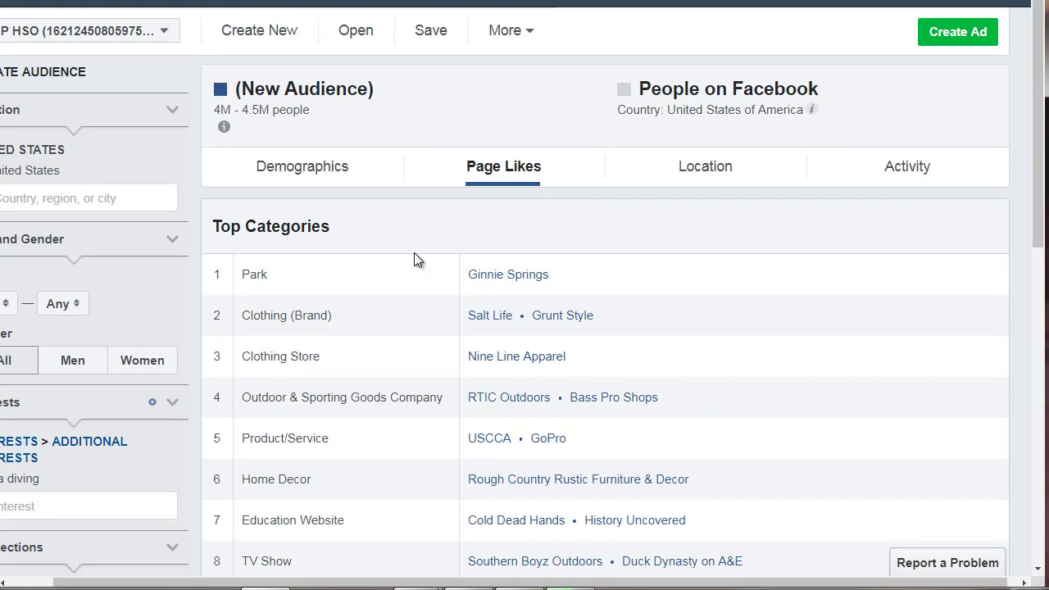
scroll(414, 252, down, 1)
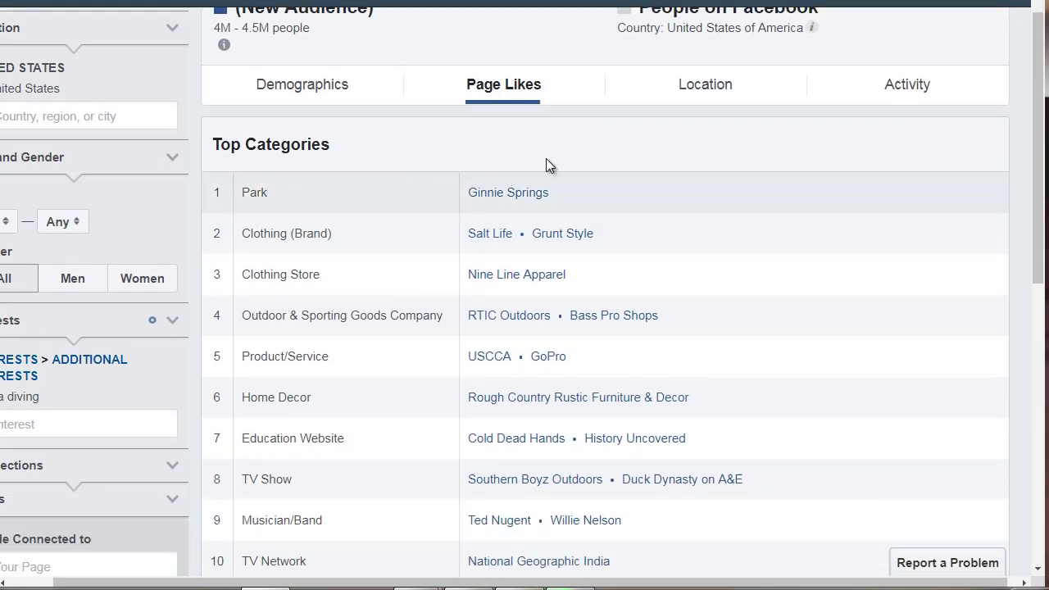
click(702, 87)
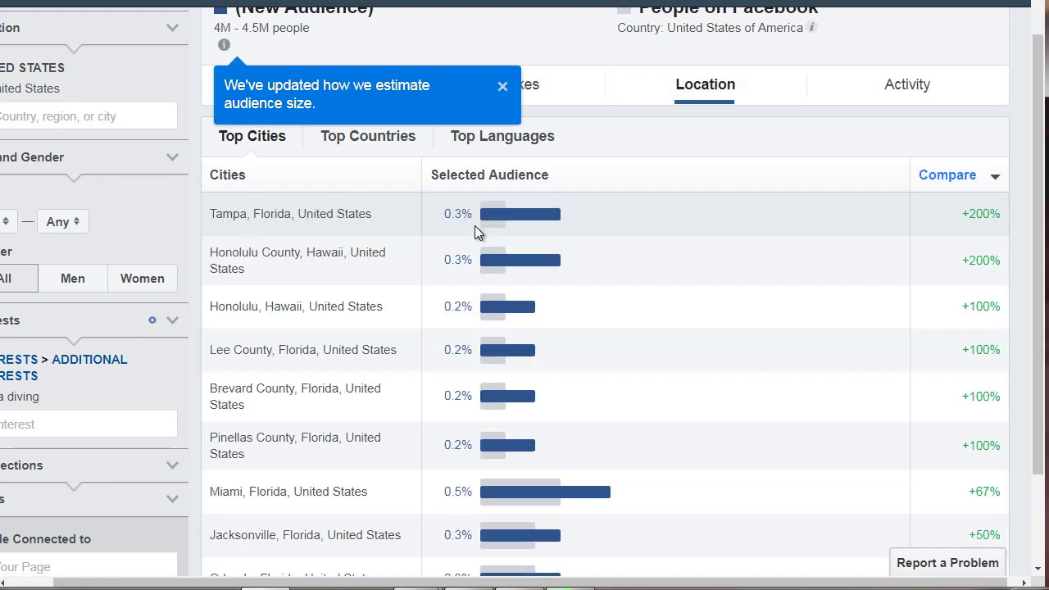
click(502, 87)
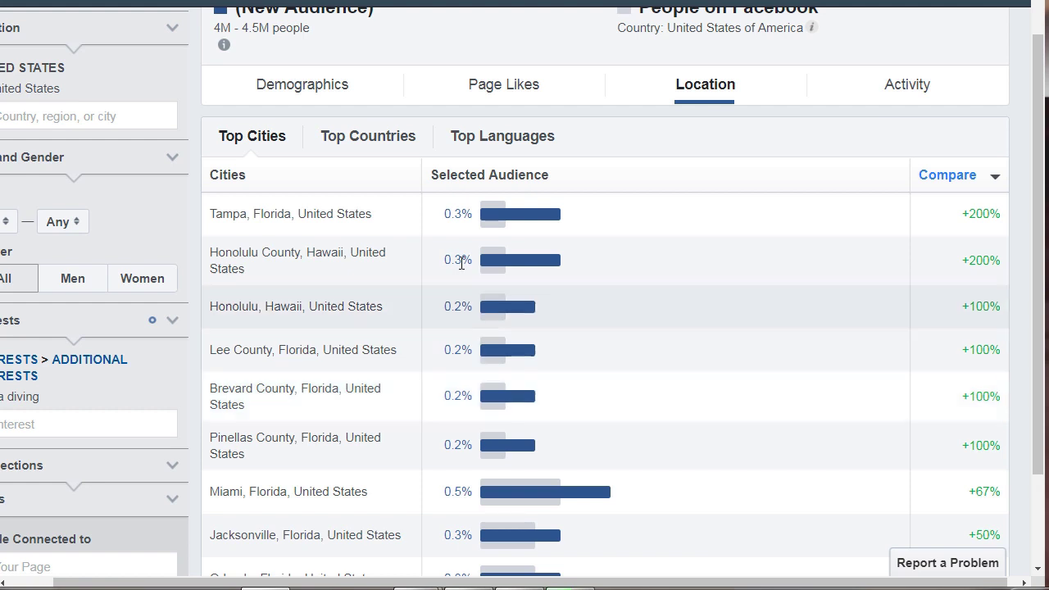
click(359, 137)
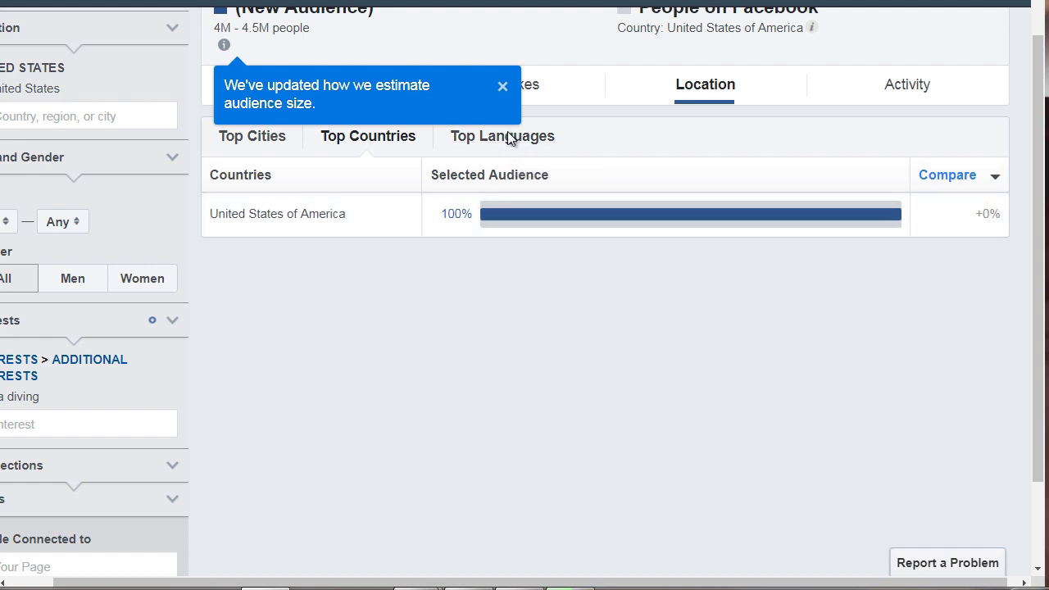
click(527, 141)
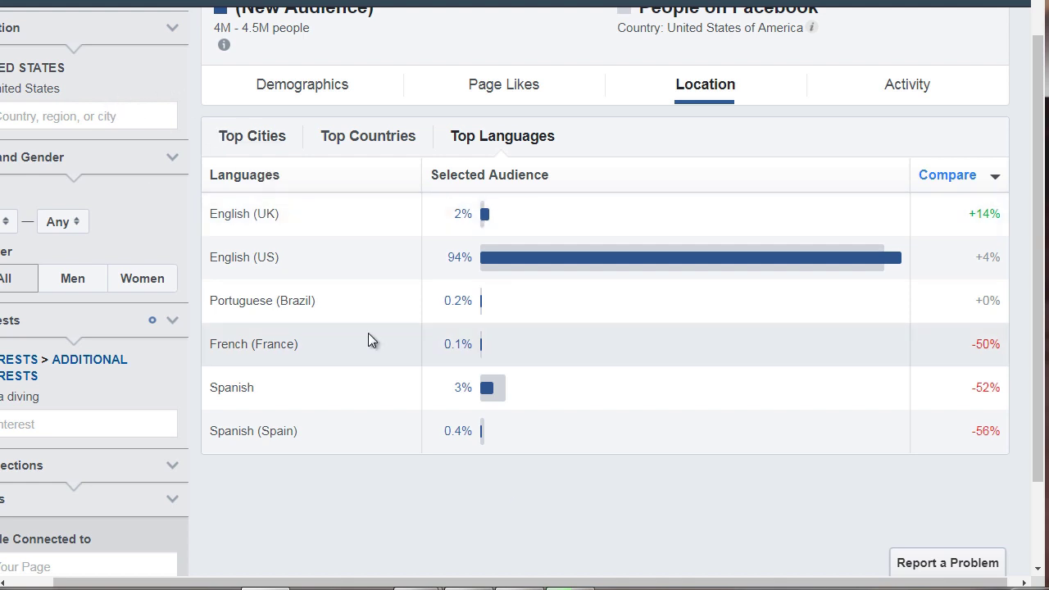
Open the audience's Activity insights, dismiss the audience size notice and review the Frequency of Activities chart.
click(907, 86)
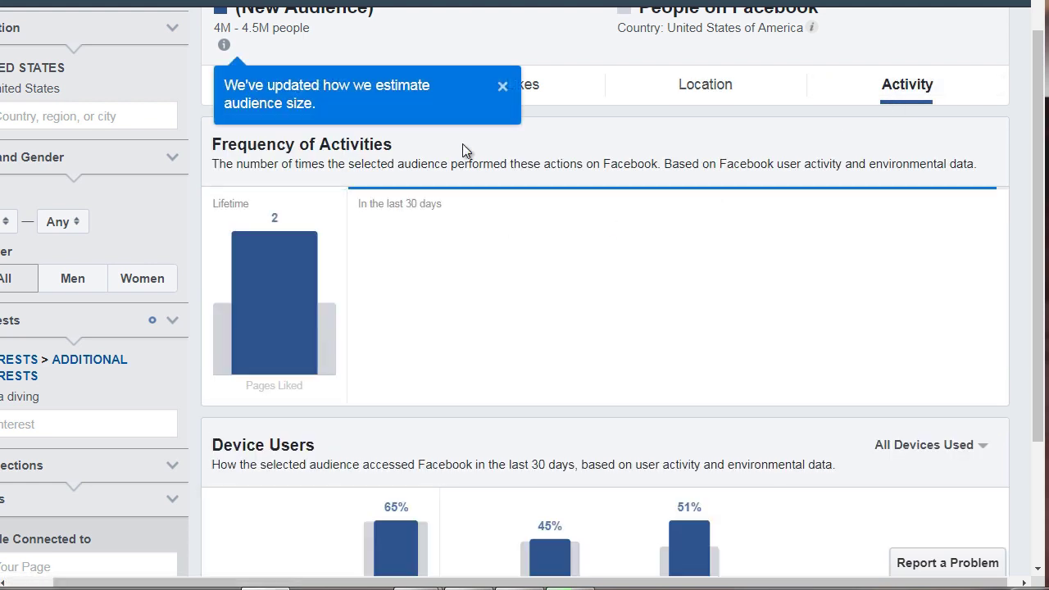
click(503, 88)
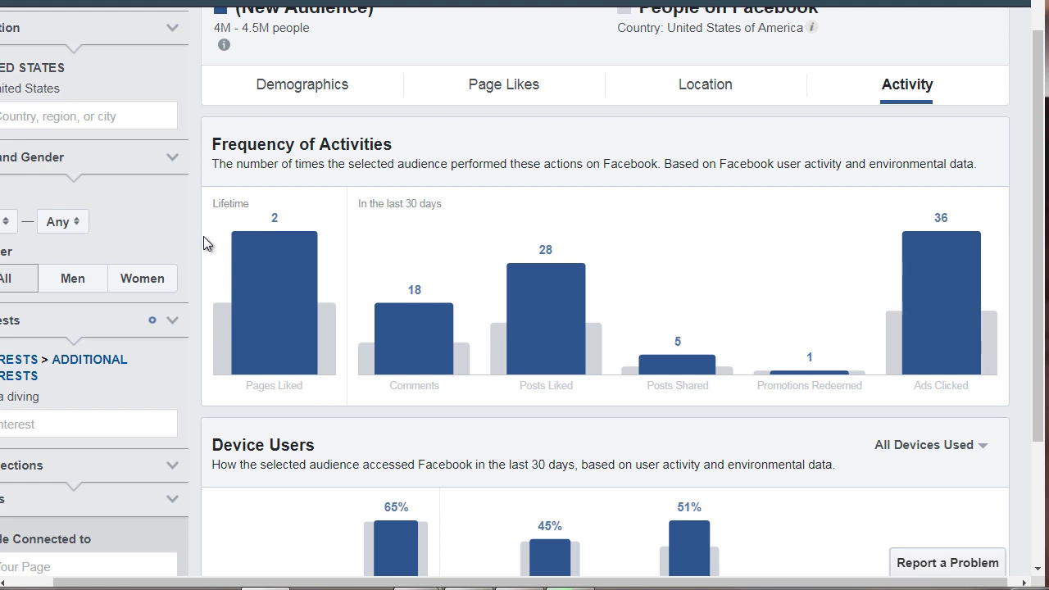
scroll(207, 244, down, 2)
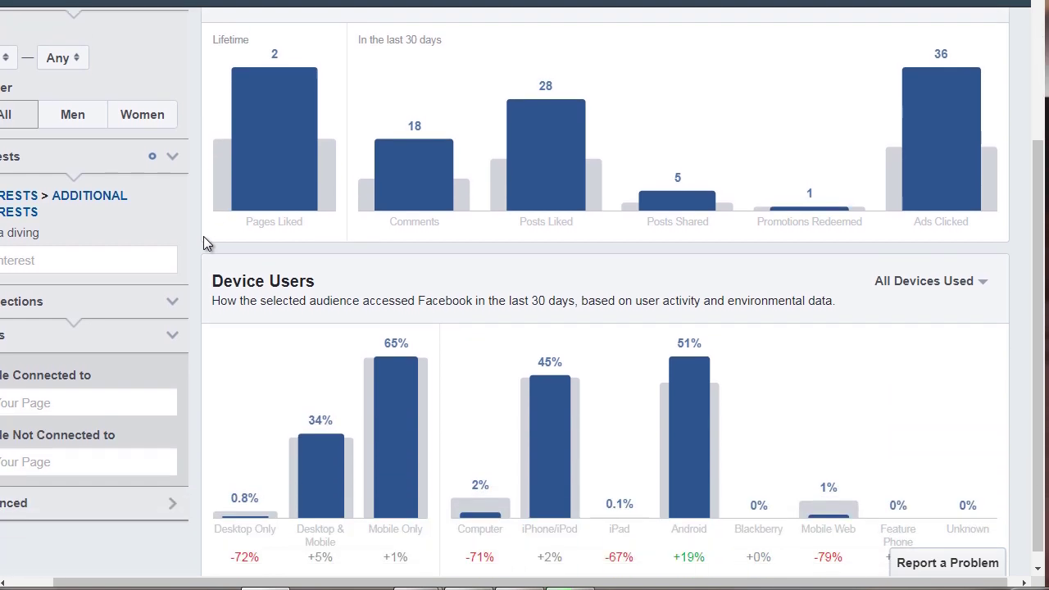
Compare the selected audience with all Facebook users in the Device Users chart for Mobile Only, iPhone/iPod, Android, Desktop Only and Computer.
scroll(205, 243, down, 1)
mouse_move(396, 438)
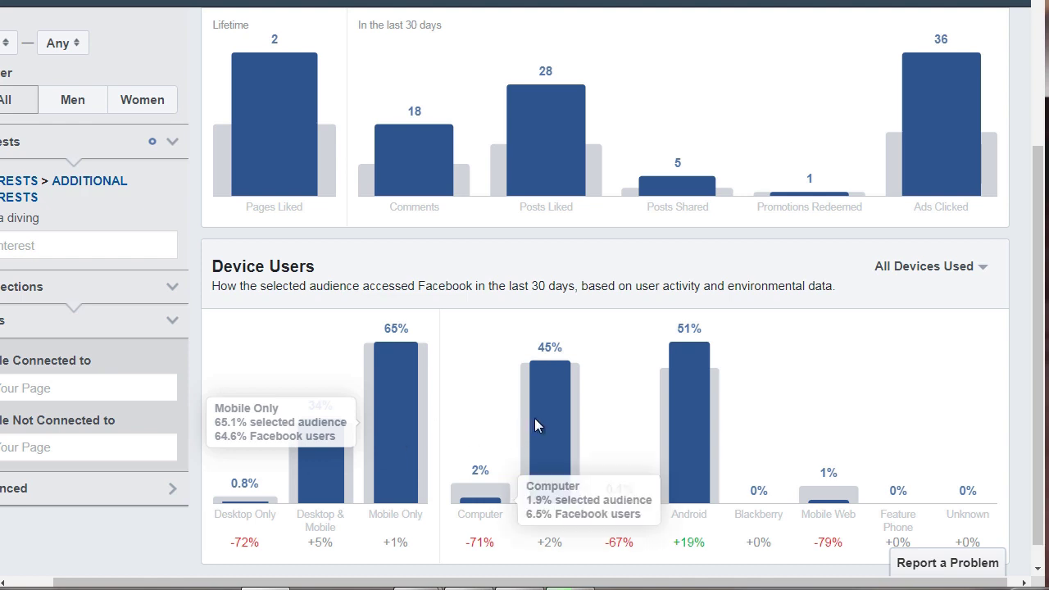
mouse_move(563, 412)
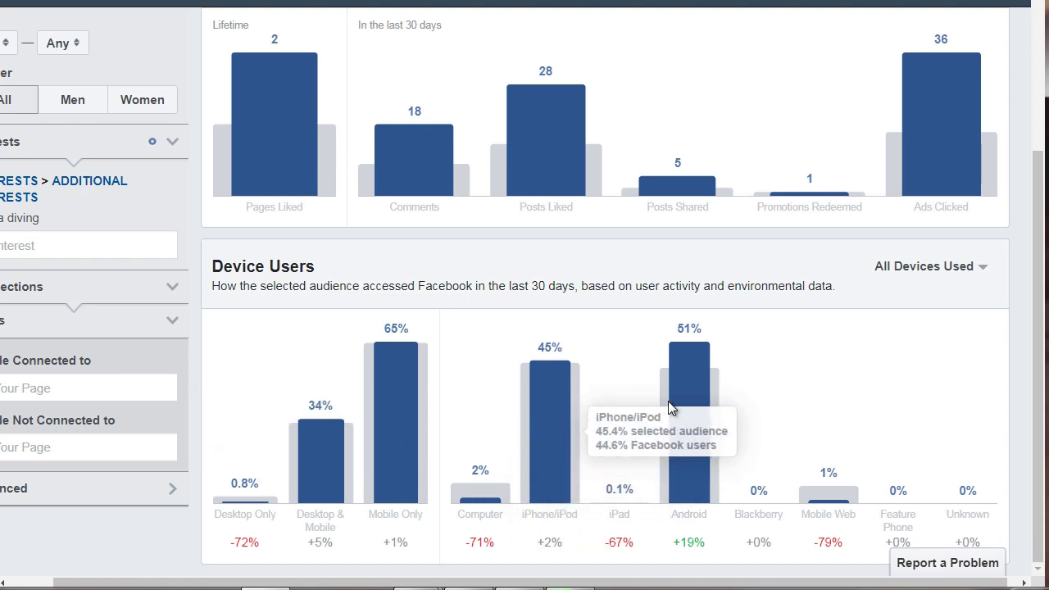
mouse_move(713, 410)
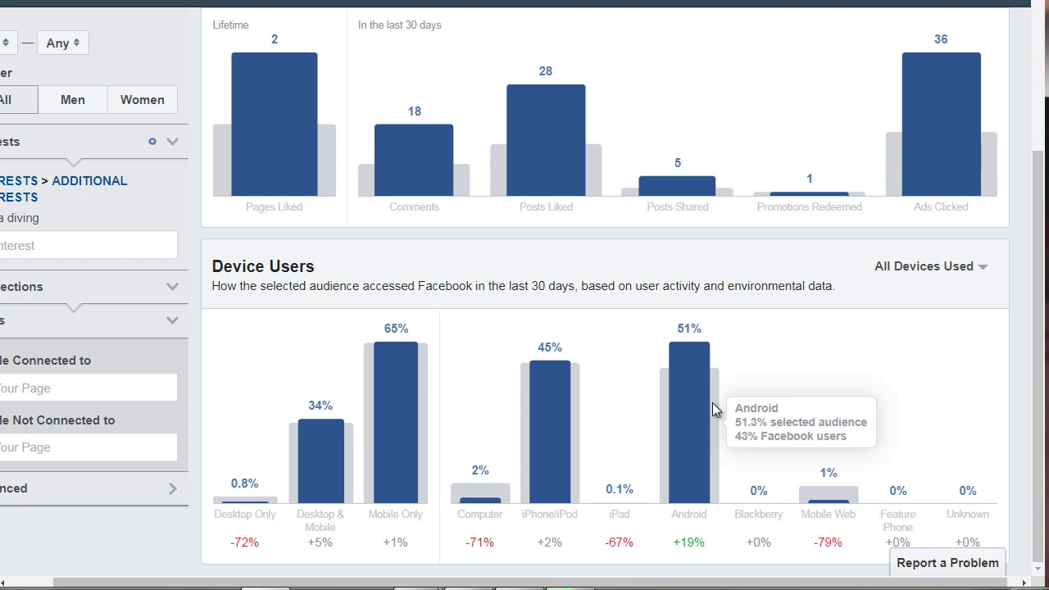
mouse_move(250, 481)
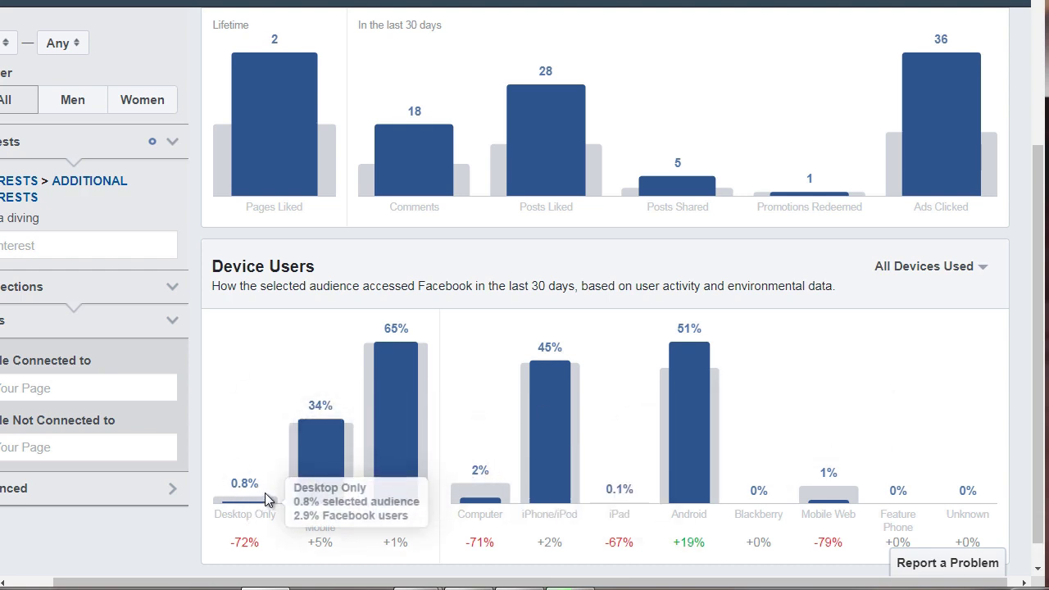
mouse_move(492, 502)
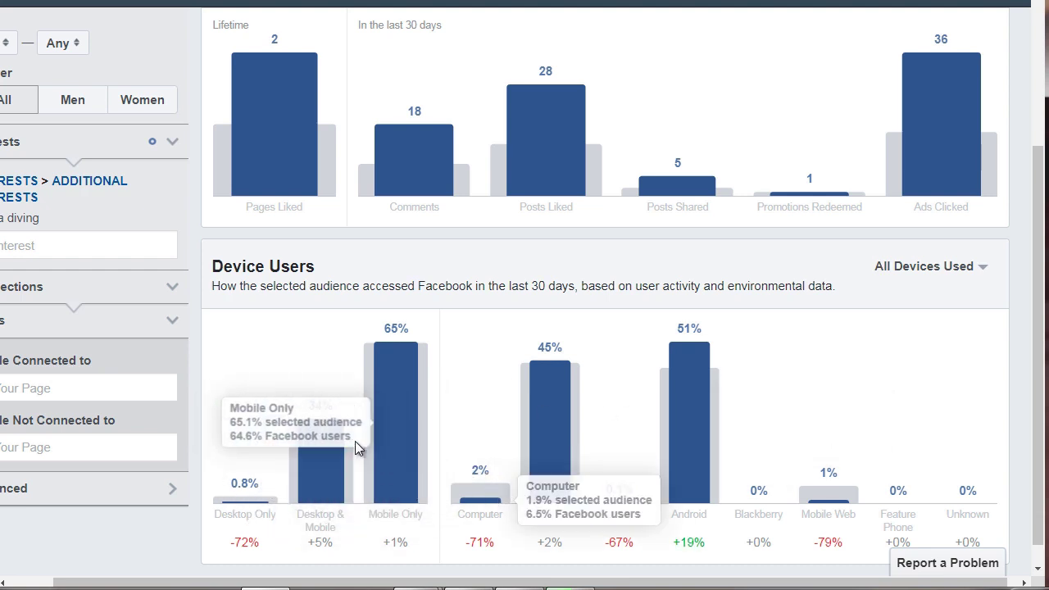
mouse_move(221, 387)
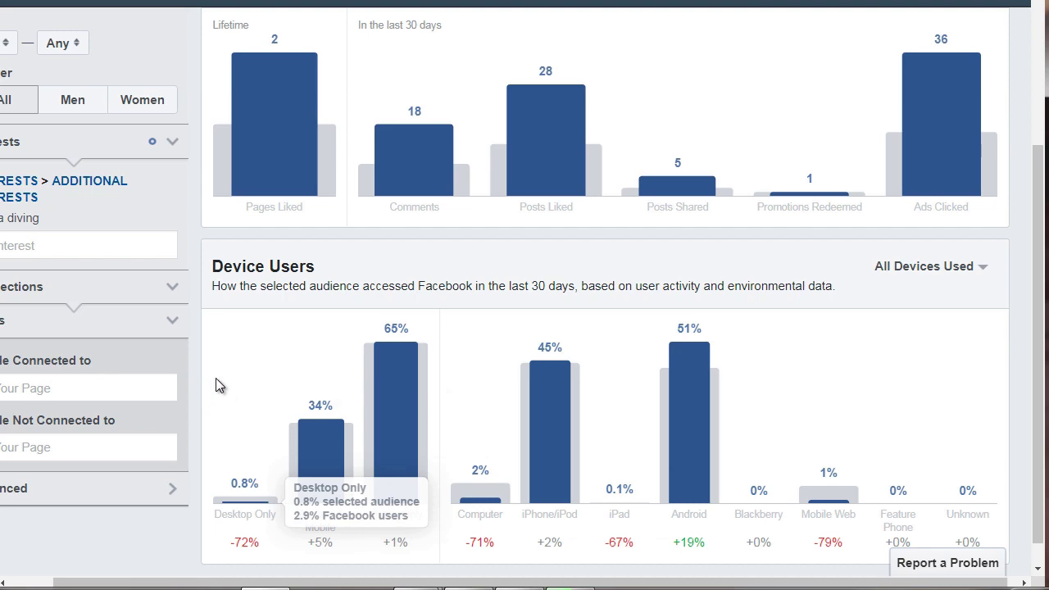
Review the Frequency of Activities and Device Users charts together in the audience's Activity insights.
scroll(219, 386, up, 2)
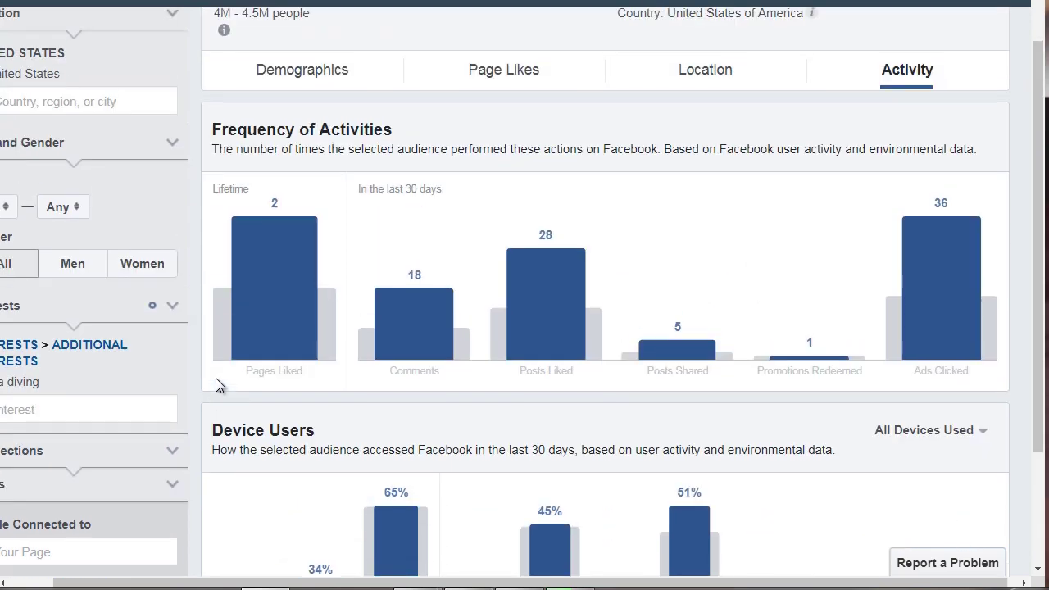
scroll(215, 378, down, 2)
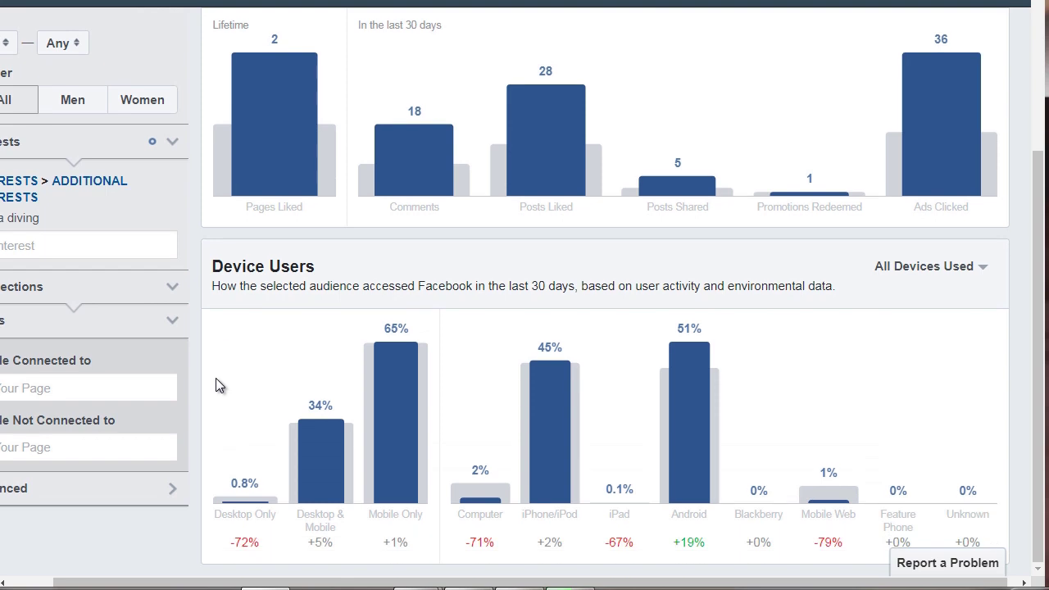
mouse_move(248, 560)
scroll(328, 445, left, 1)
scroll(327, 445, down, 1)
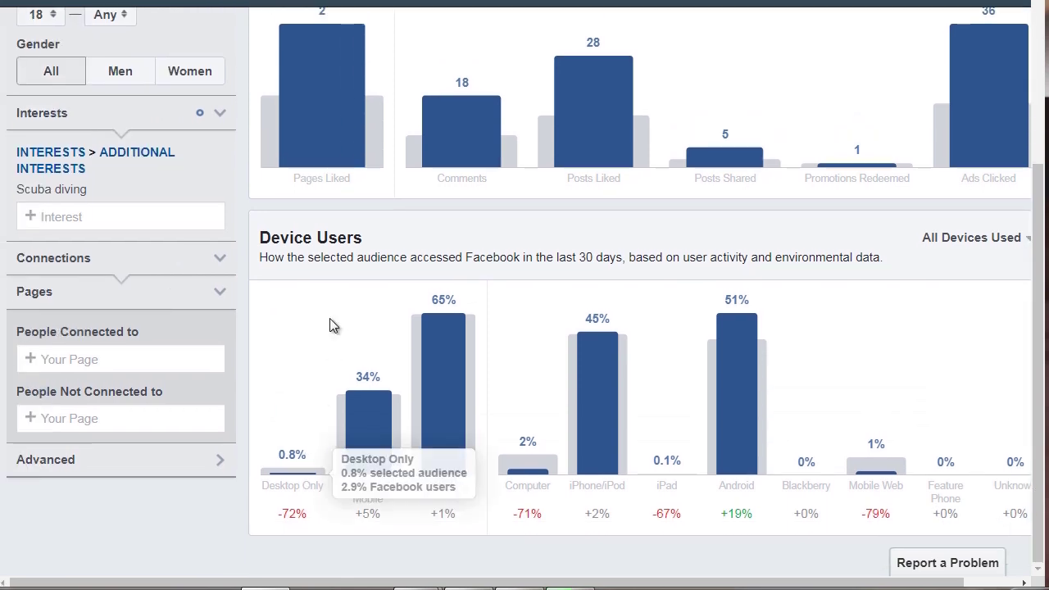
scroll(330, 320, up, 1)
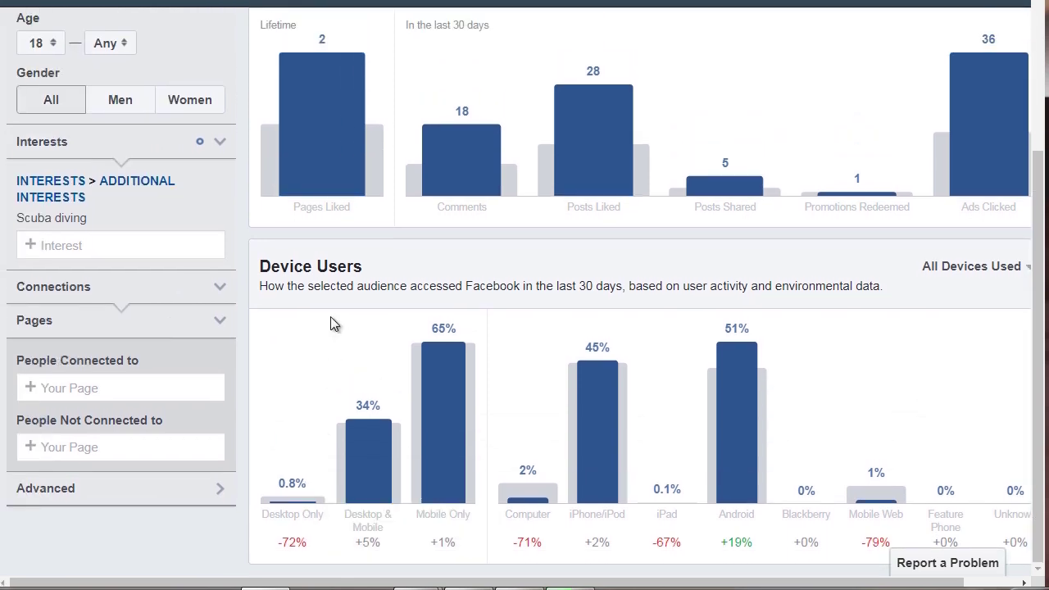
scroll(331, 324, up, 3)
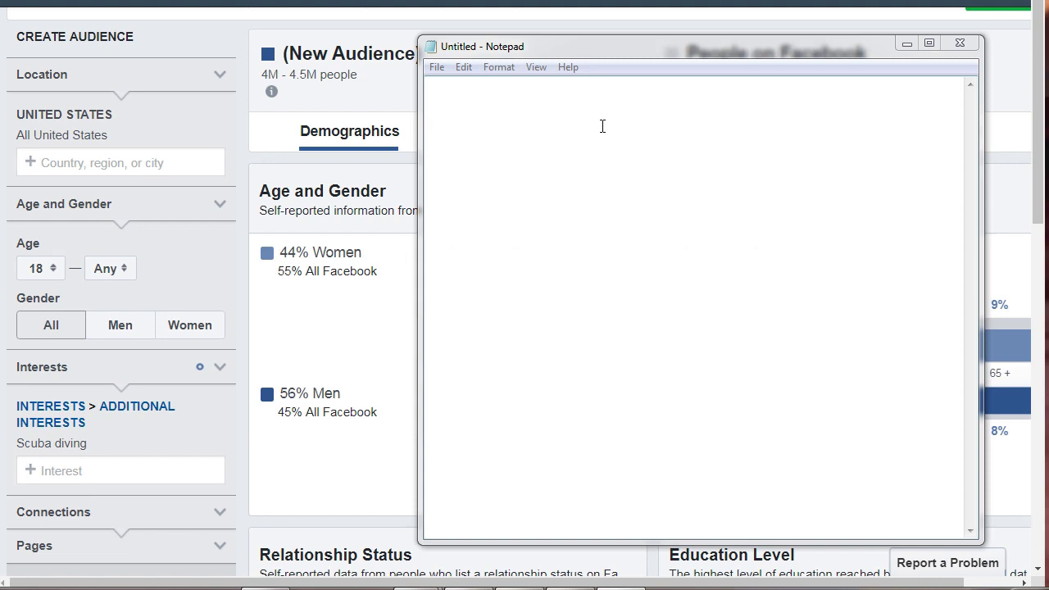
Move the blank Notepad window aside and examine the Age and Gender chart for the men's share and the 25 - 34 group.
drag(604, 50, 540, 40)
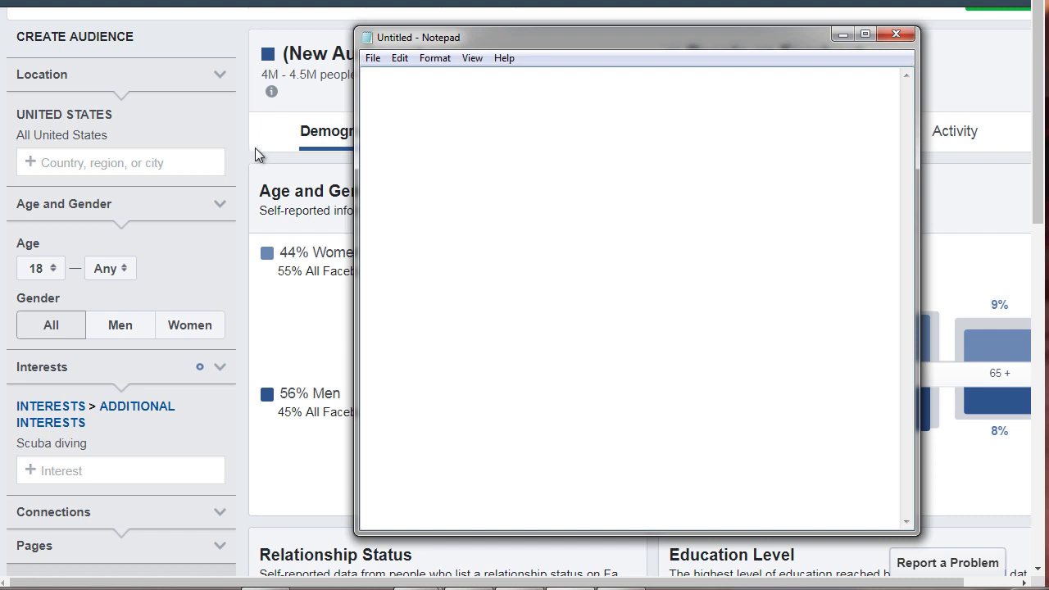
drag(436, 38, 727, 65)
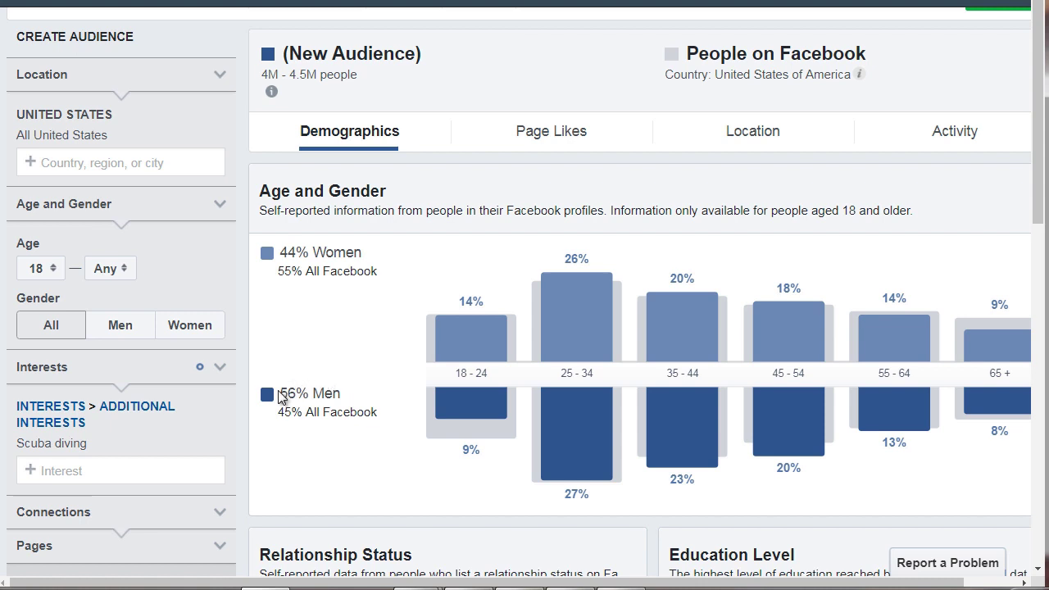
drag(279, 392, 351, 398)
click(351, 398)
mouse_move(561, 432)
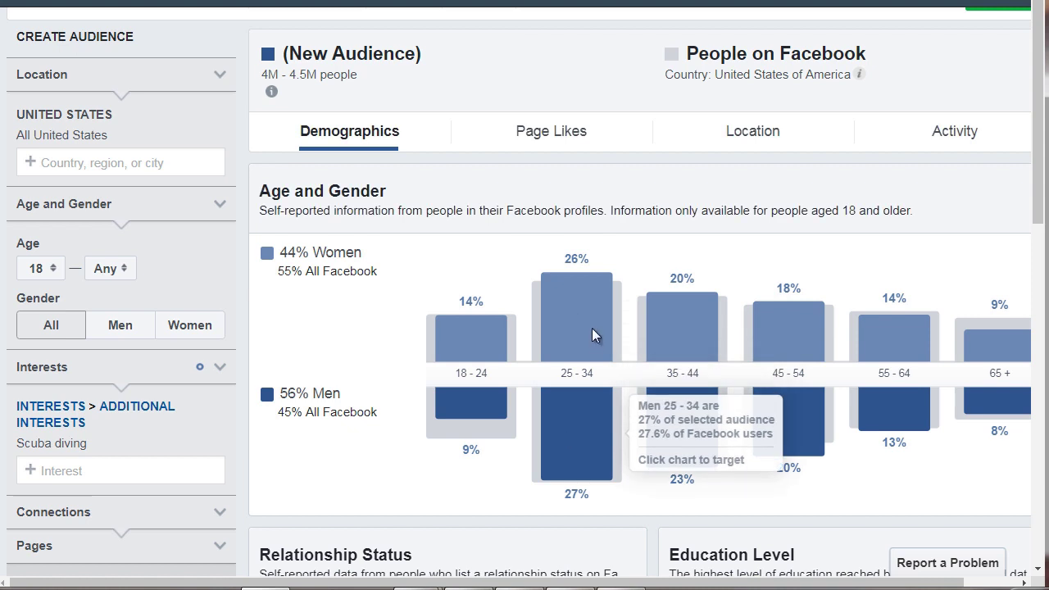
mouse_move(586, 344)
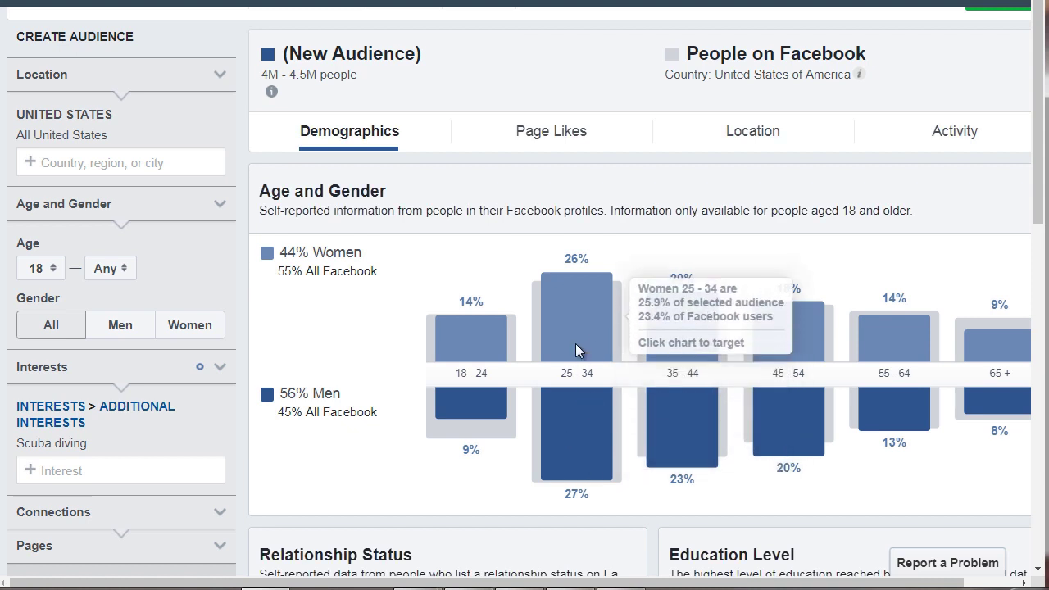
mouse_move(546, 403)
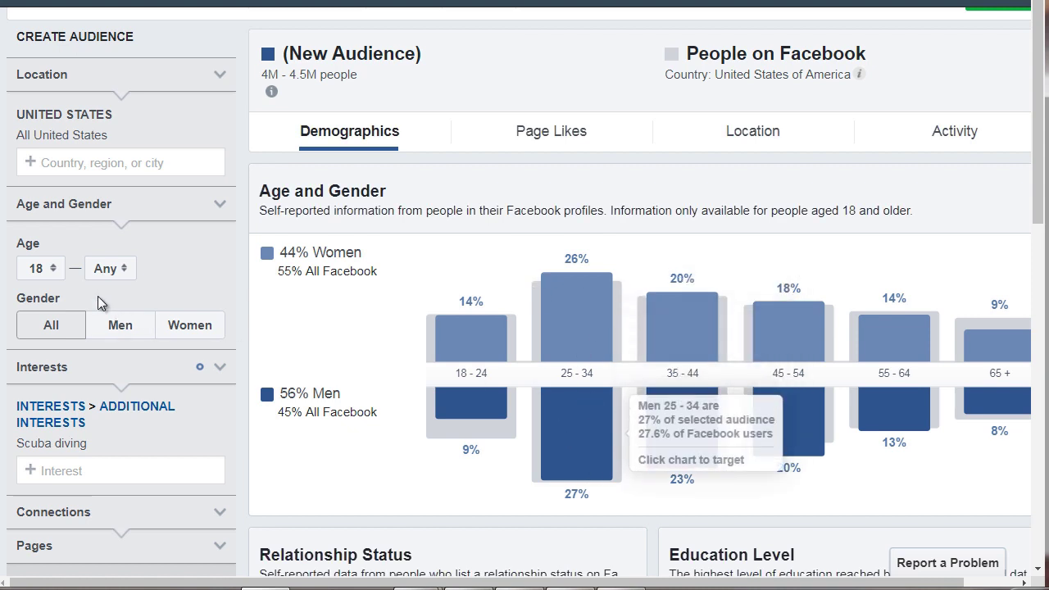
Set the audience's minimum age to 25 and dismiss the audience size notice.
click(55, 270)
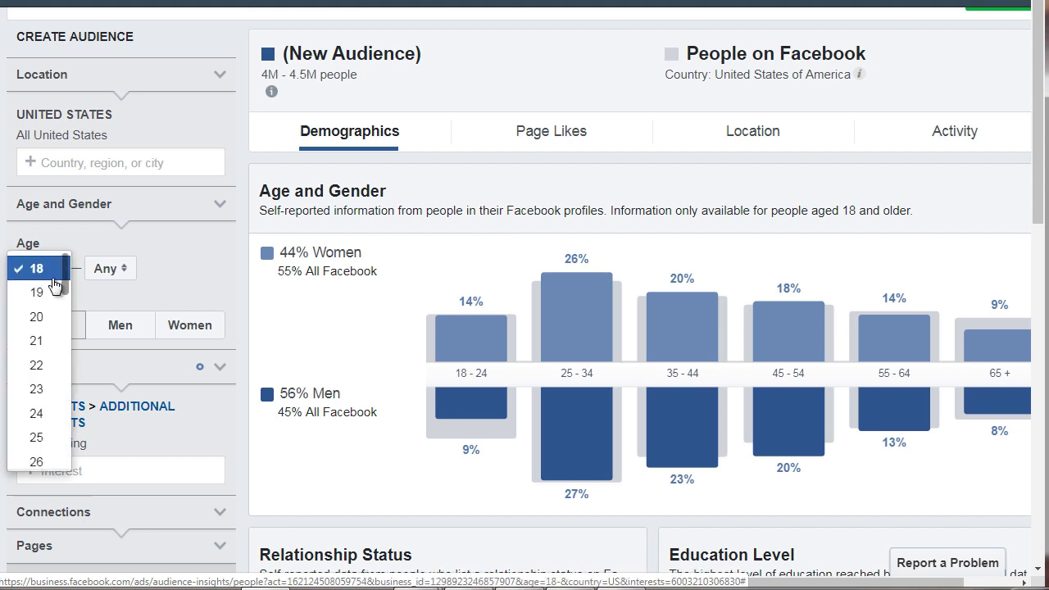
click(41, 437)
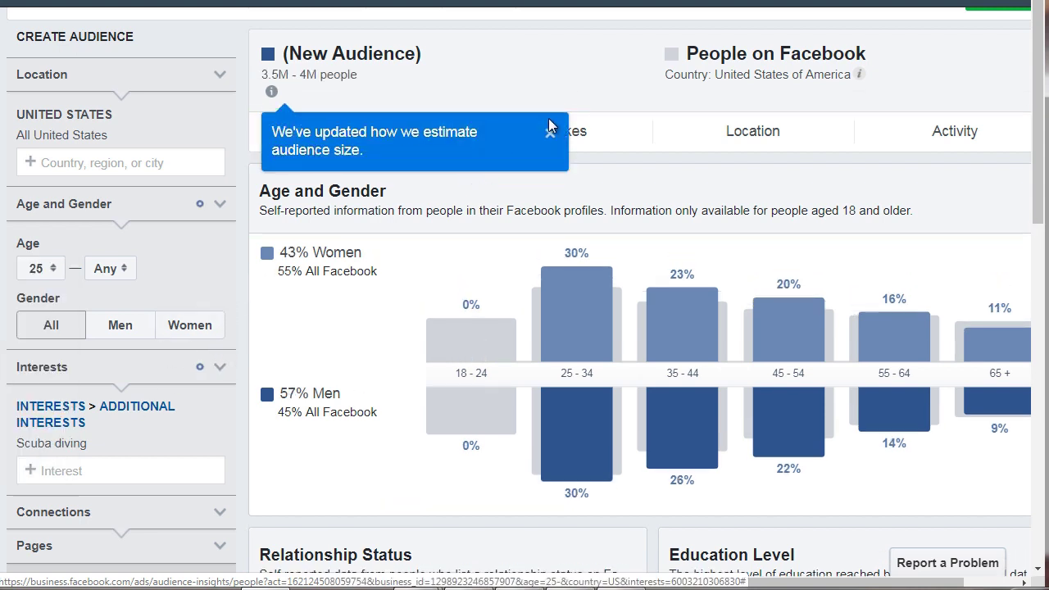
click(549, 134)
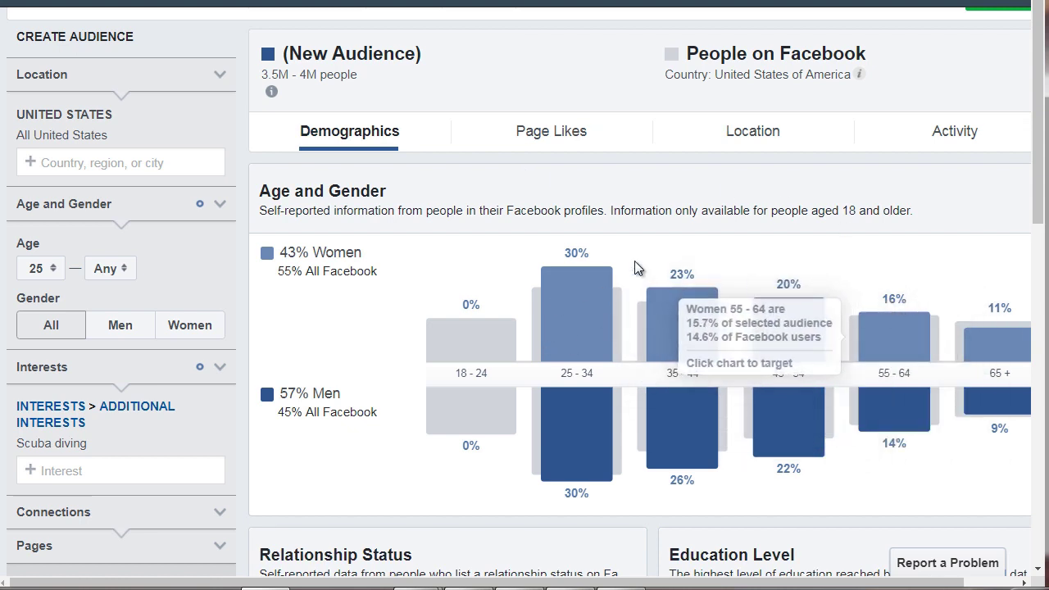
Set the audience's maximum age to 54 and dismiss the audience size notice.
click(103, 275)
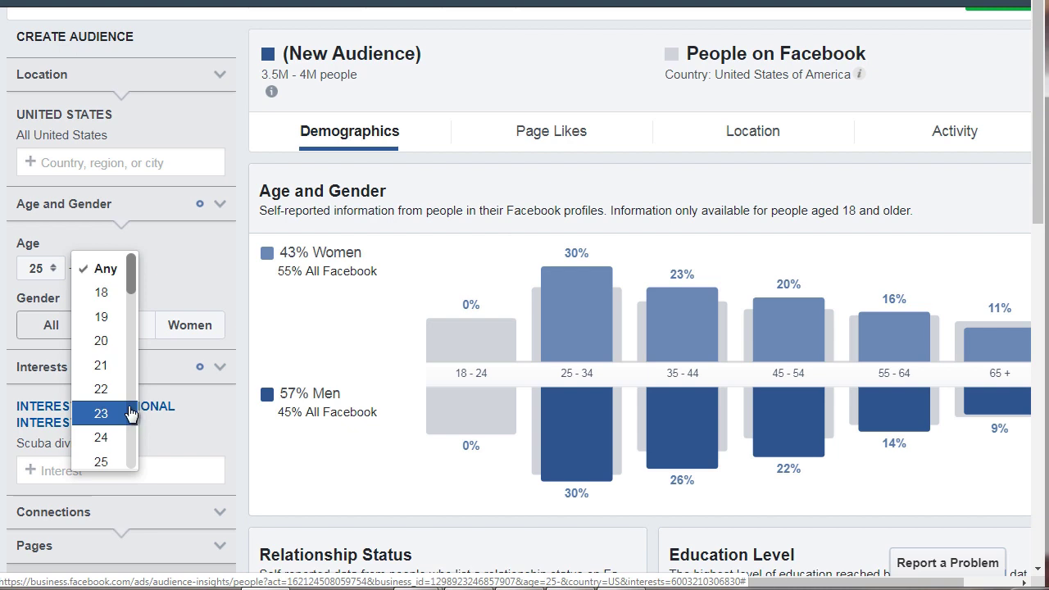
scroll(115, 397, up, 1)
scroll(115, 402, down, 5)
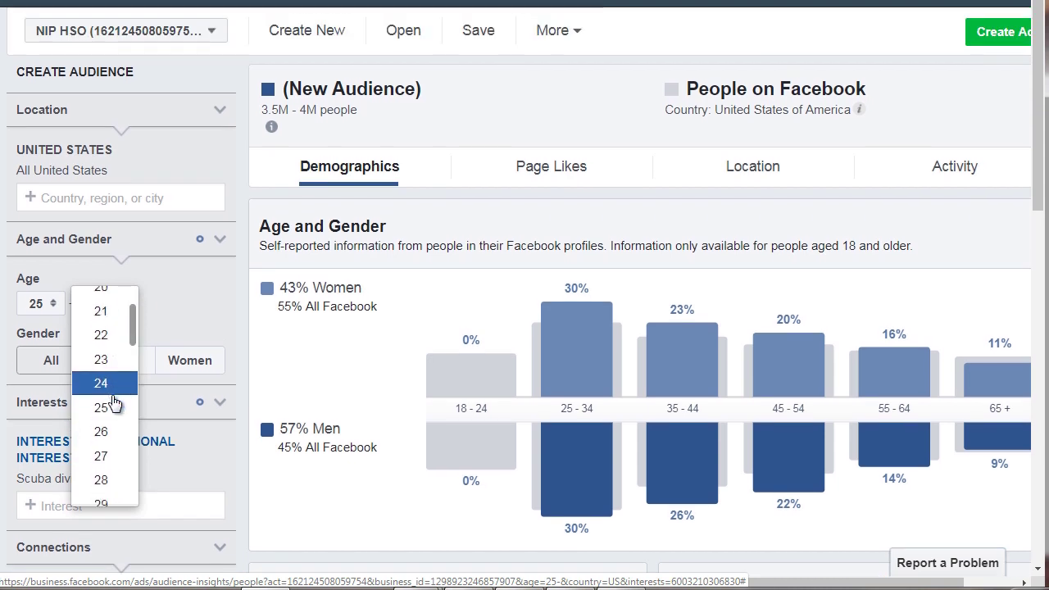
scroll(115, 402, down, 6)
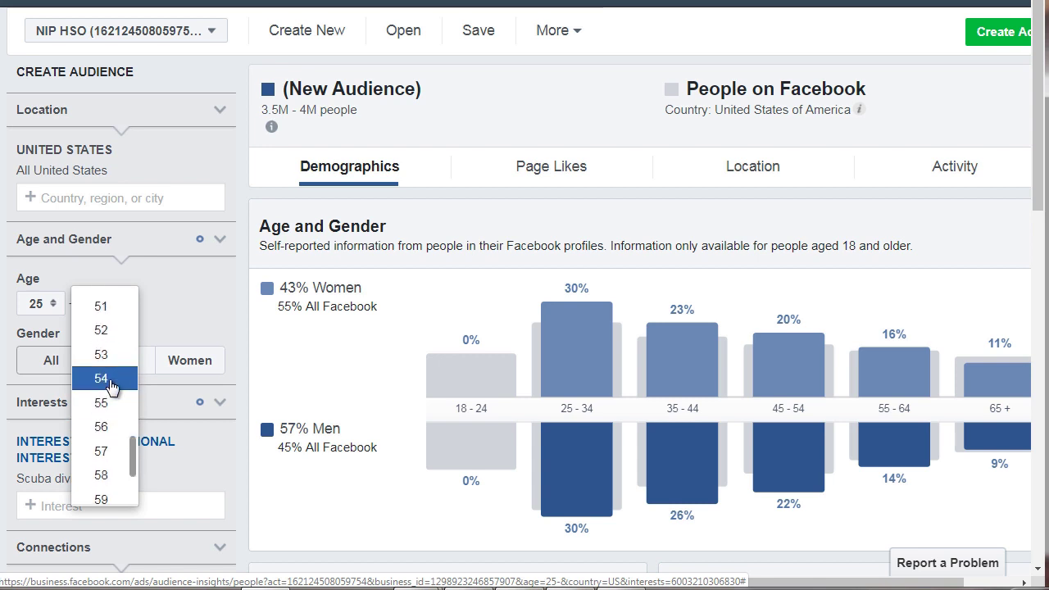
click(112, 378)
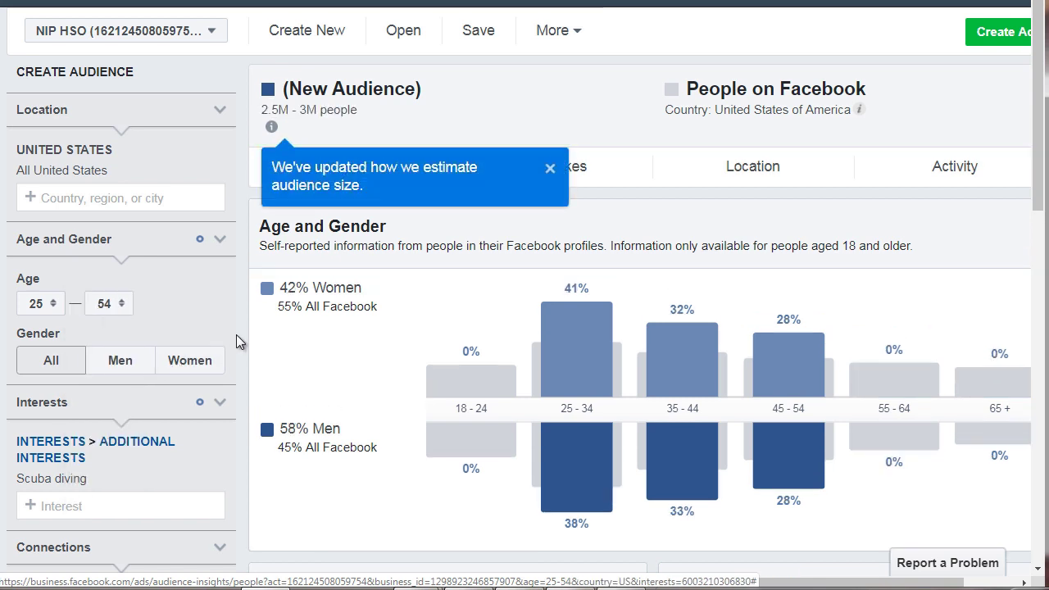
click(551, 169)
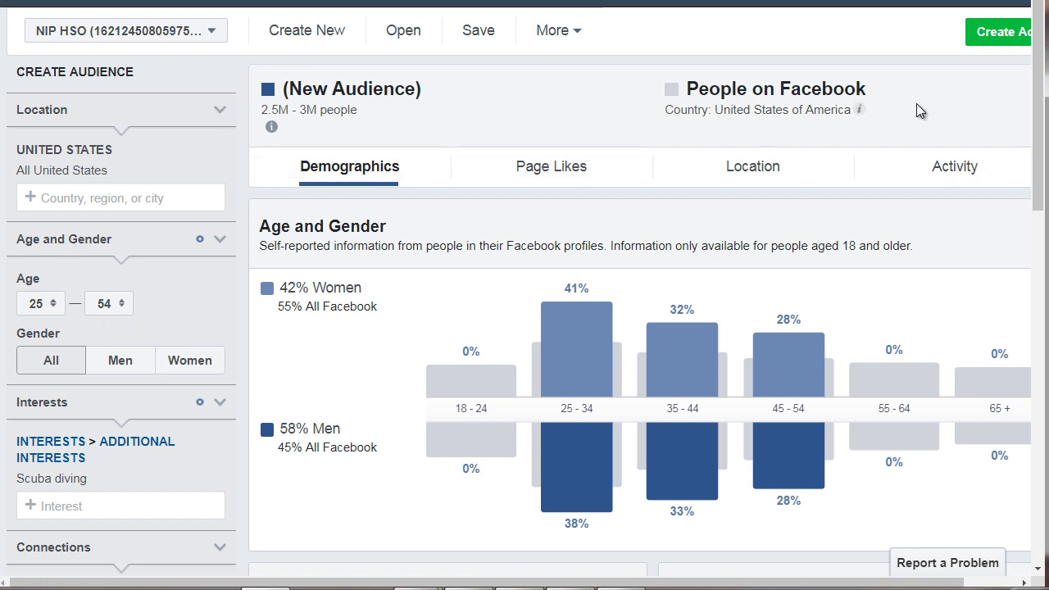
drag(1039, 90, 1038, 99)
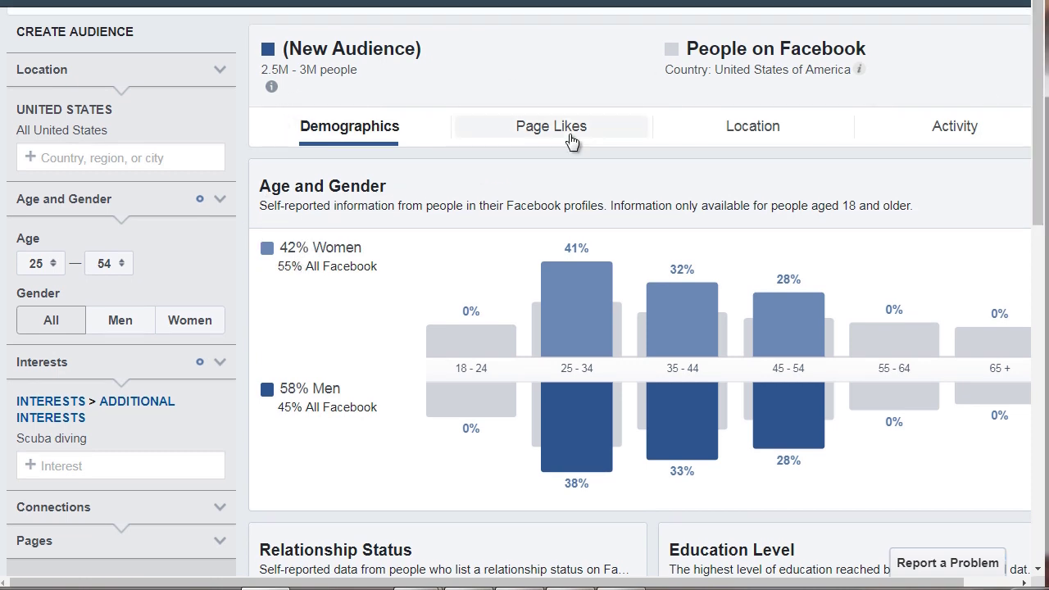
Switch to the blank Notepad document and note "Location: United States" and "Age: 25-54" on separate lines.
click(571, 589)
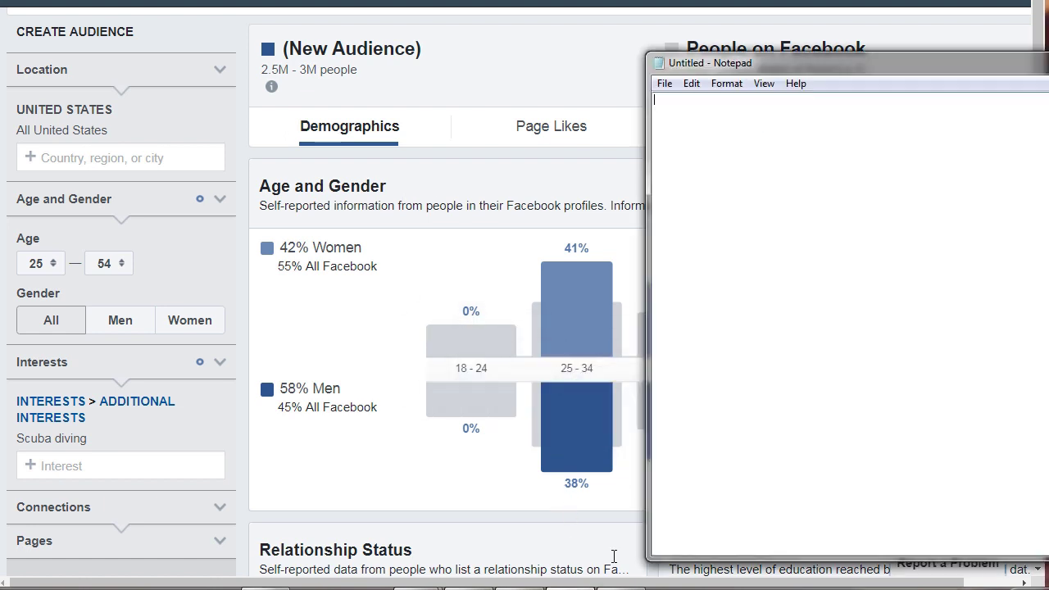
drag(858, 67, 494, 61)
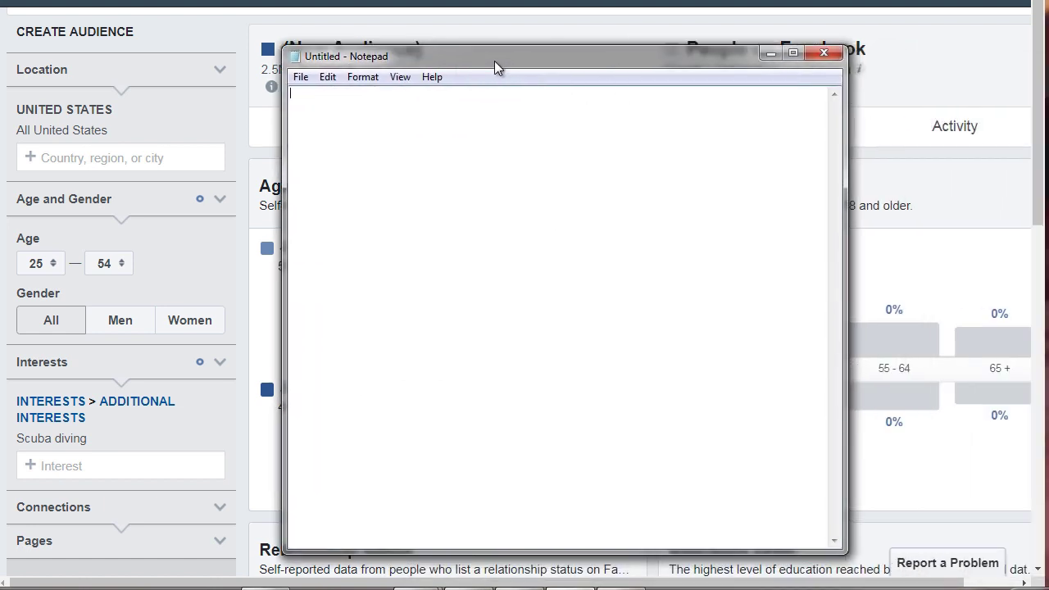
text(Location:  United States)
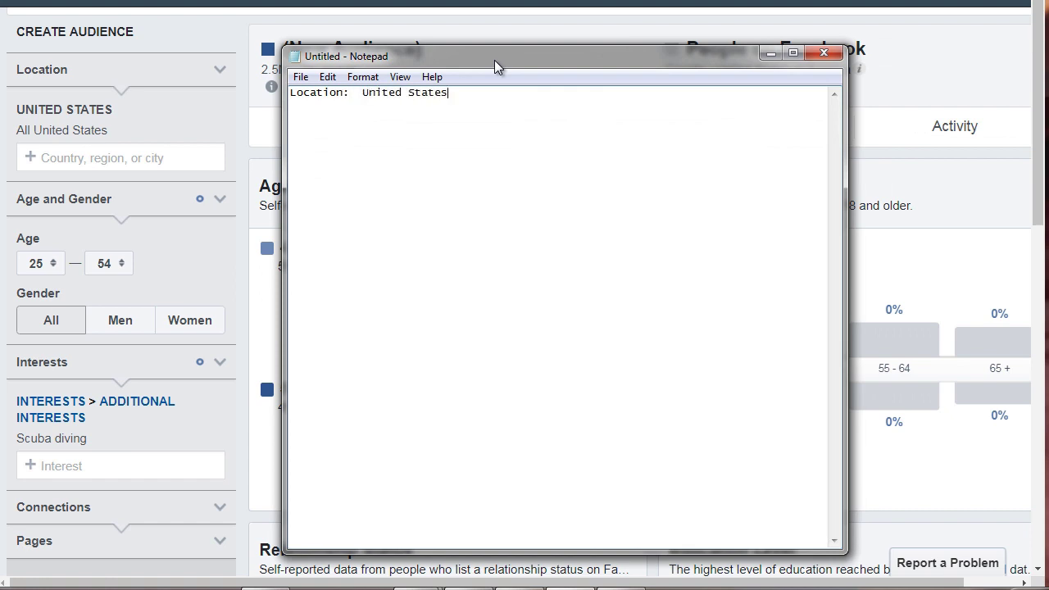
text(Age )
text(  25-)
text(54)
Add the lines "Gender: All" and "Interest: Scuba Diving" to the audience notes.
text(Gender)
text(: )
text(All)
text(Interest)
text(:)
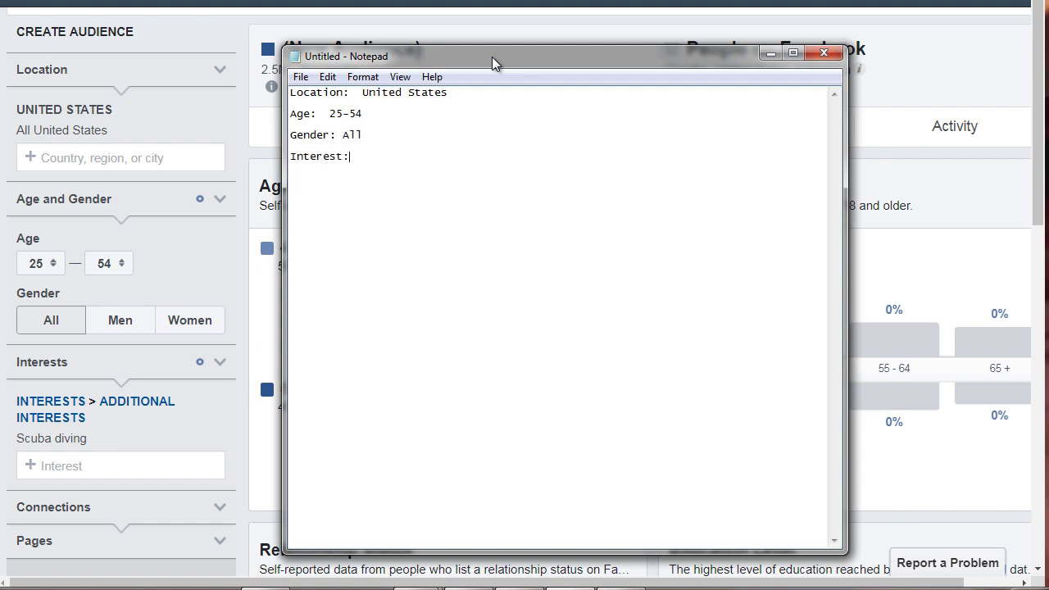
text(  Scuba Diving)
key(Return)
Return to Audience Insights and review the Relationship Status, Education Level and Job Title demographics.
drag(434, 54, 721, 67)
click(418, 97)
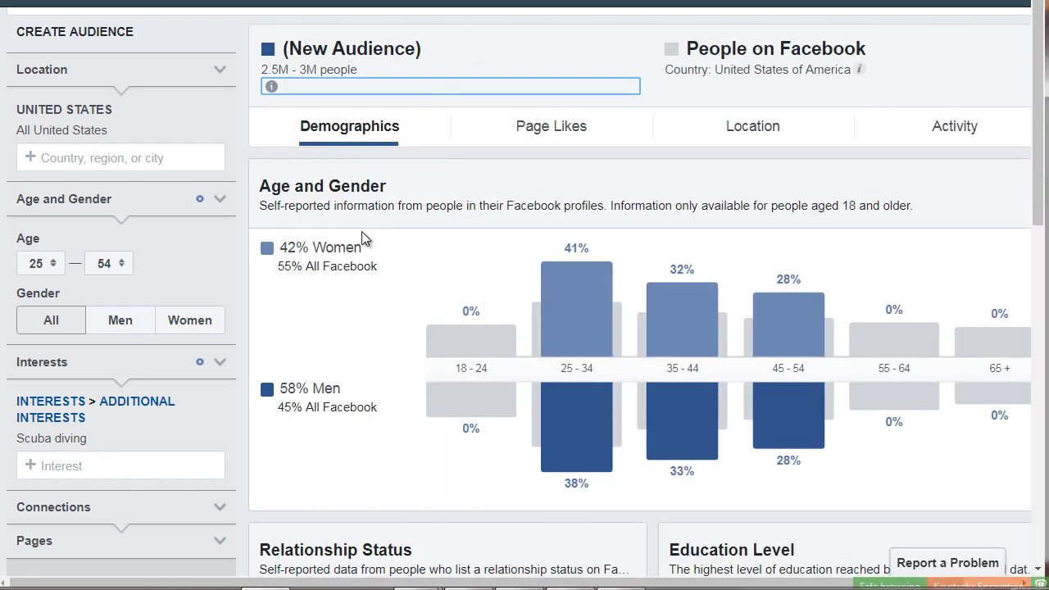
scroll(390, 254, down, 4)
scroll(390, 252, down, 1)
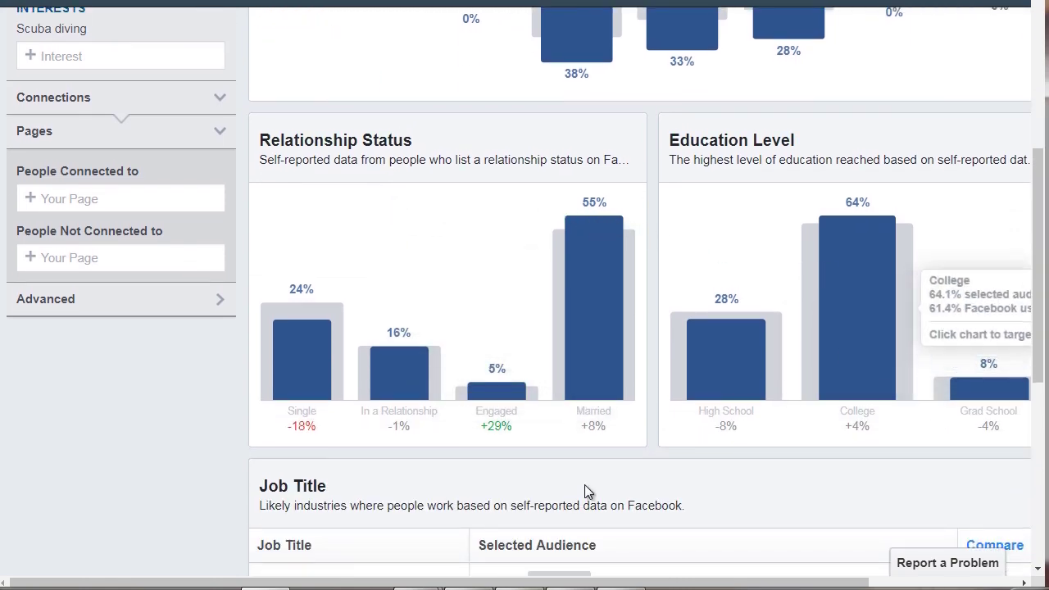
scroll(606, 581, down, 6)
Switch back to the Notepad notes and add the line "Relationship: Married" below the interest.
key(alt+Tab)
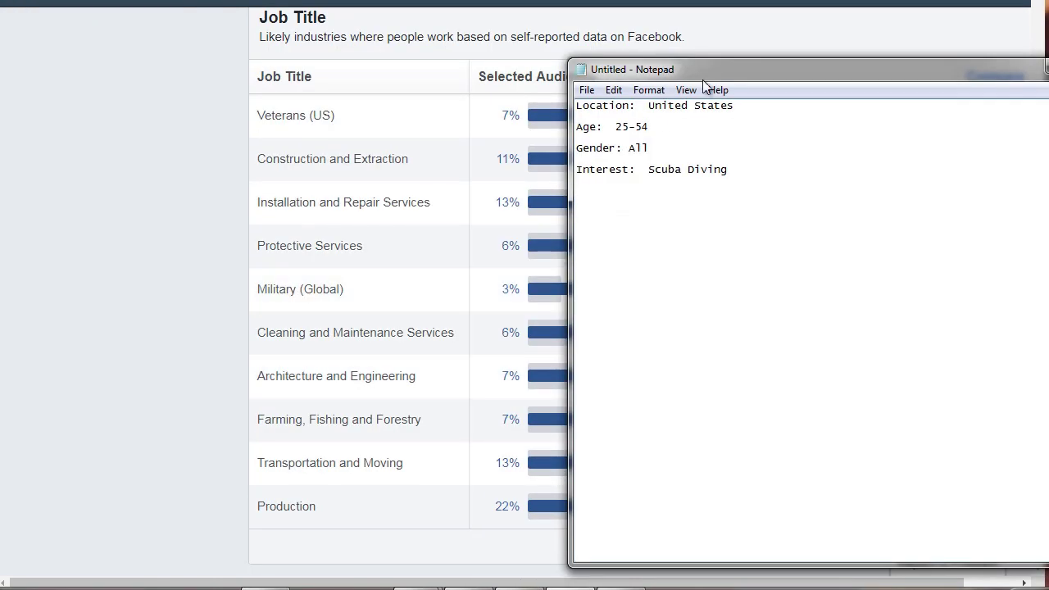
drag(666, 63, 543, 18)
text(Married)
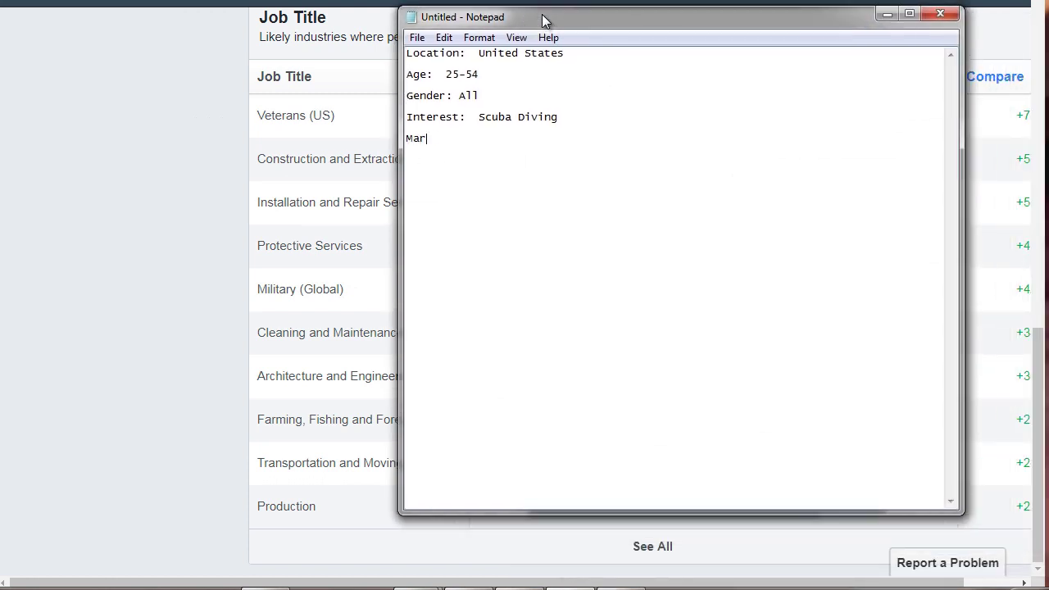
key(BackSpace)
key(BackSpace)
key(BackSpace)
key(BackSpace)
key(BackSpace)
key(BackSpace)
key(BackSpace)
text(Relationship:  Married)
key(Return)
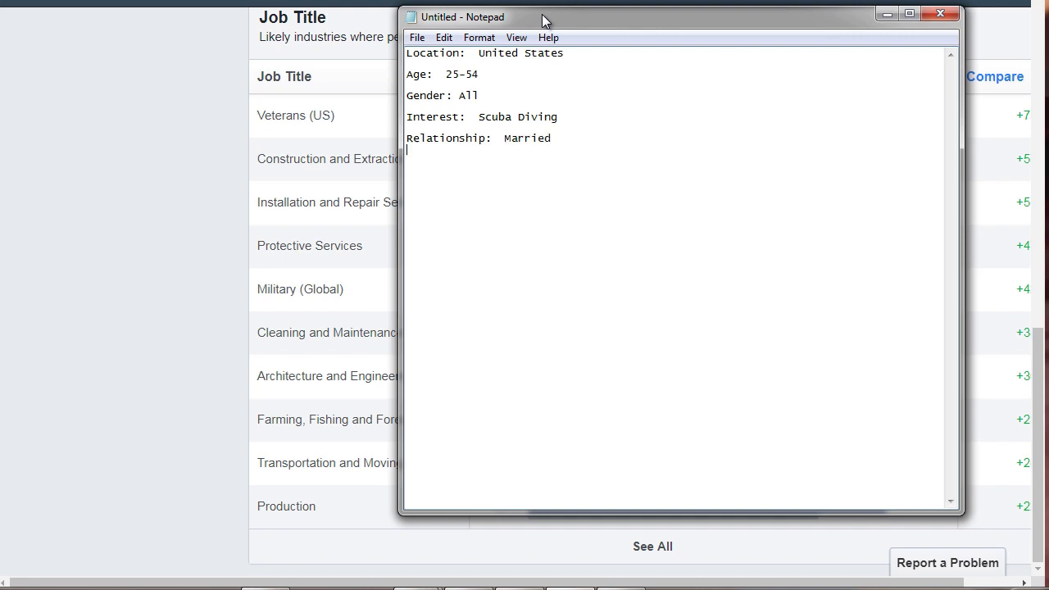
Add the lines "Education: College" and "Job Title: Production, Veterans, Installation and Repairs, etc..." to the notes.
text(Education:  College)
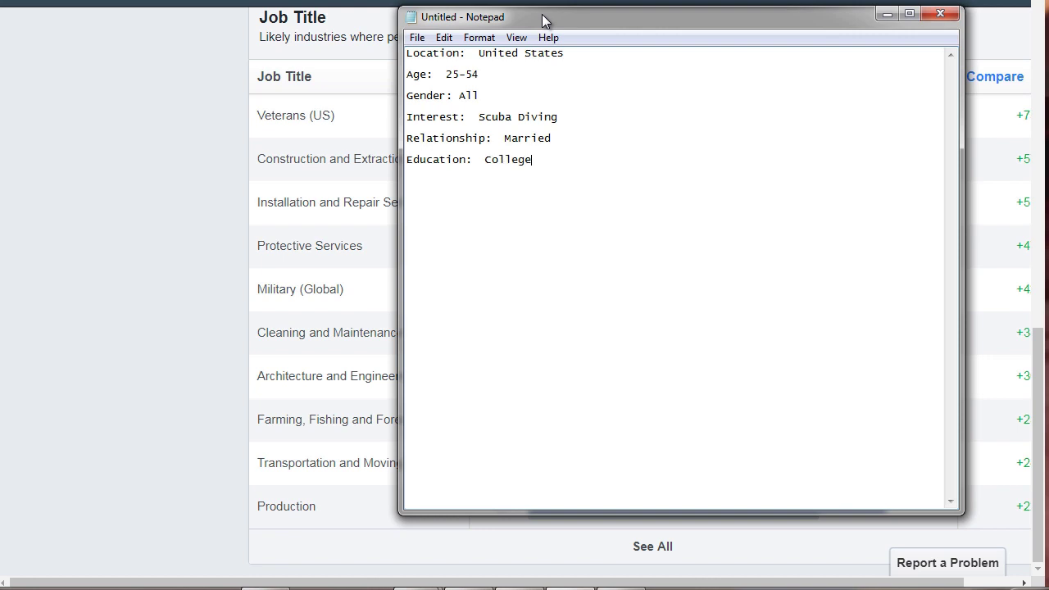
key(Return)
text(Job Title:)
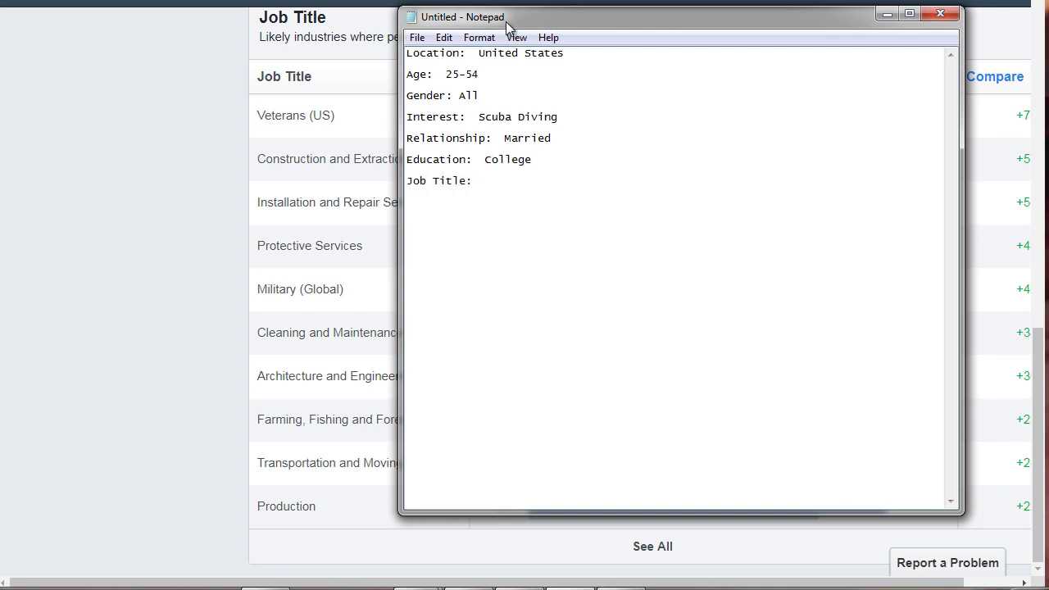
drag(508, 26, 480, 52)
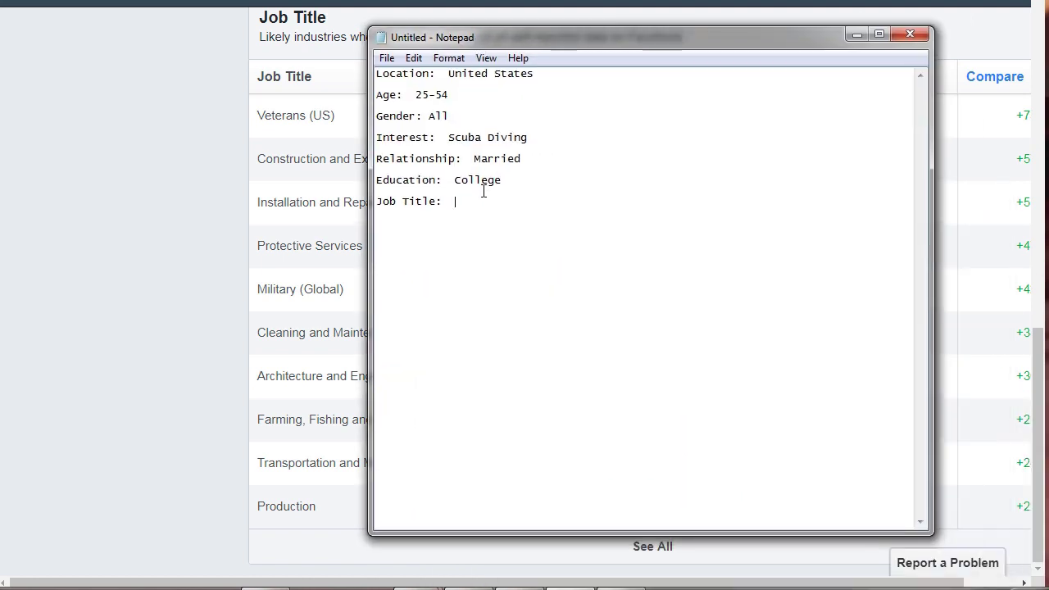
text(le:  Production, Veterans, In)
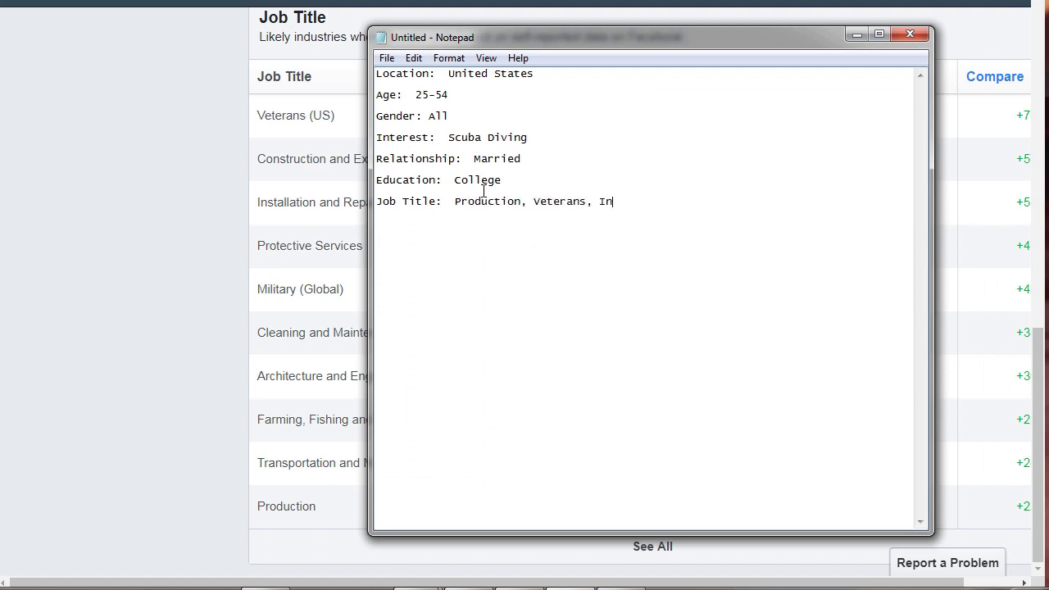
text(stallation and Repairs, etc...)
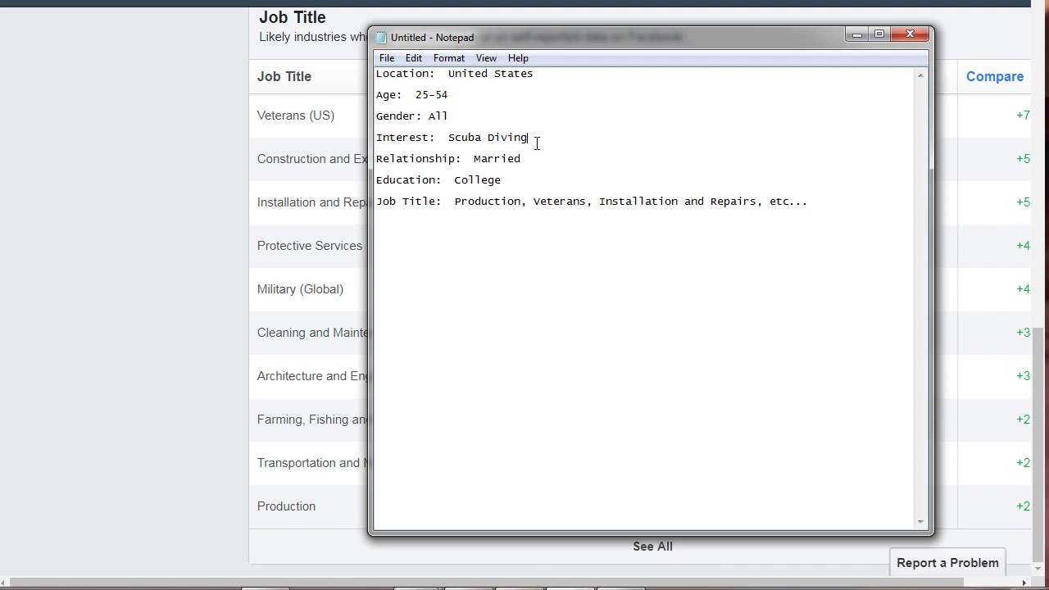
Highlight the note lines from Location through Interest, and extend the highlight to include Relationship.
drag(537, 144, 375, 72)
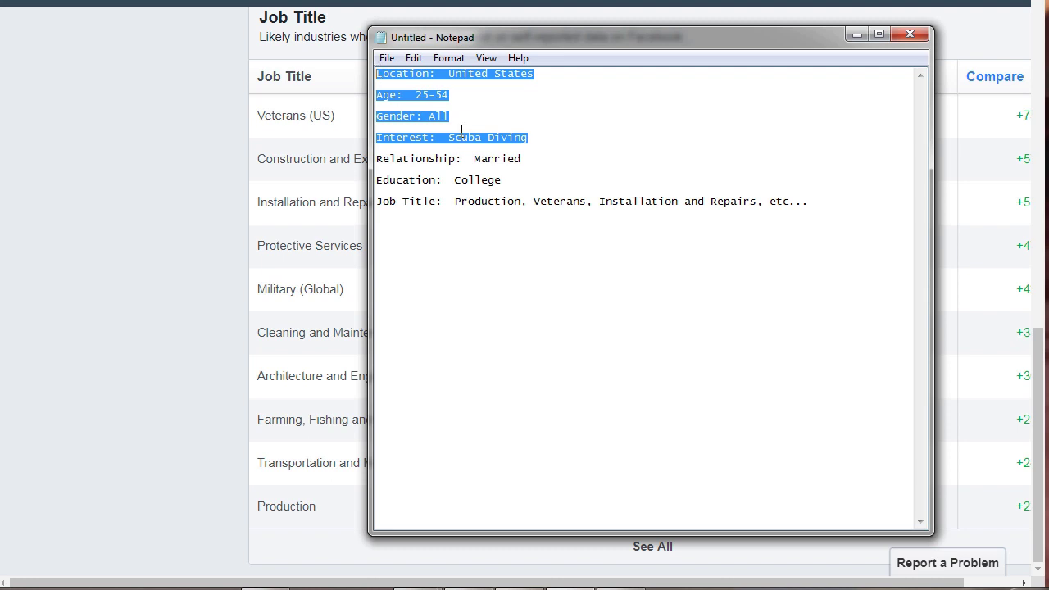
drag(536, 159, 375, 75)
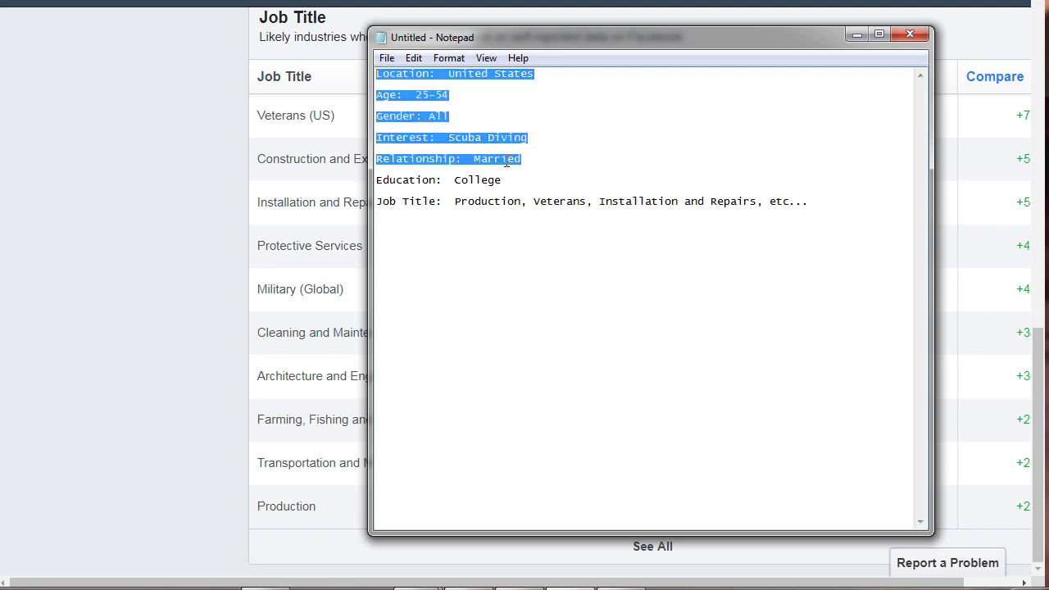
Clear the highlight in the notes, return to Audience Insights, and open the audience's Page Likes data, dismissing the audience size notice.
click(450, 162)
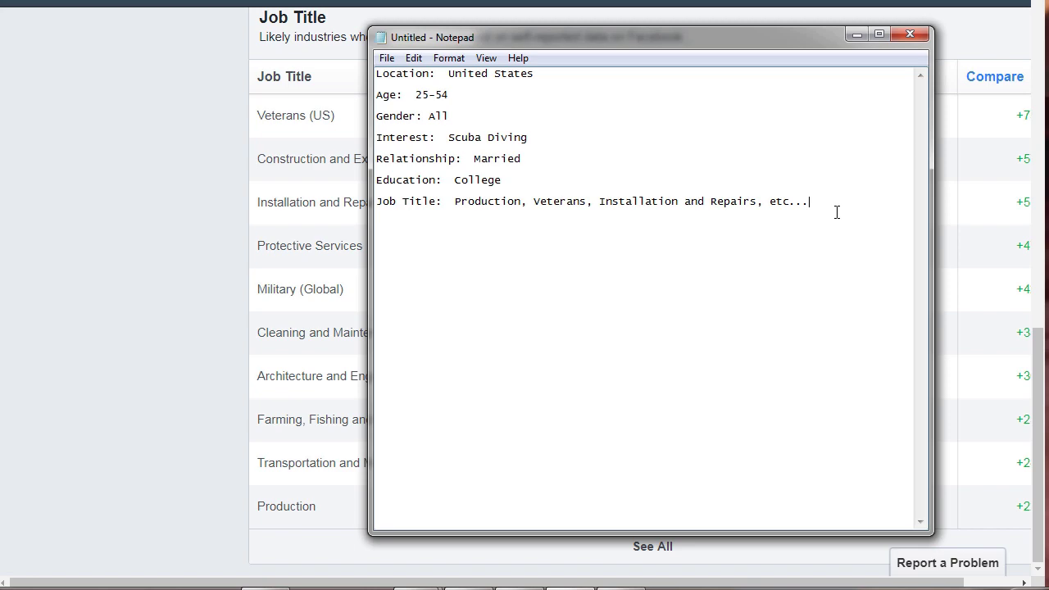
click(180, 255)
scroll(374, 270, up, 7)
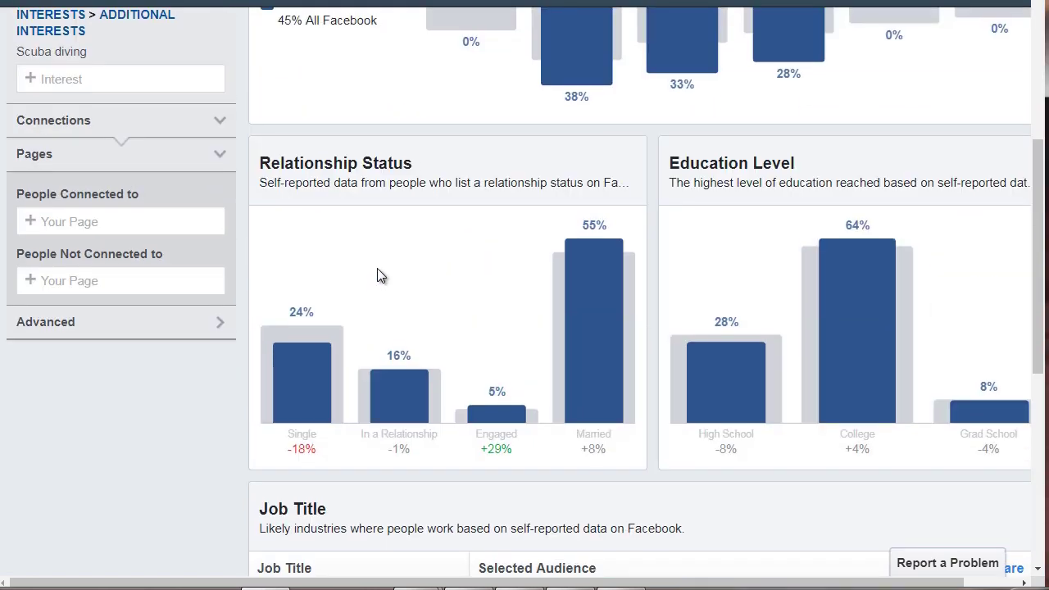
scroll(385, 258, up, 4)
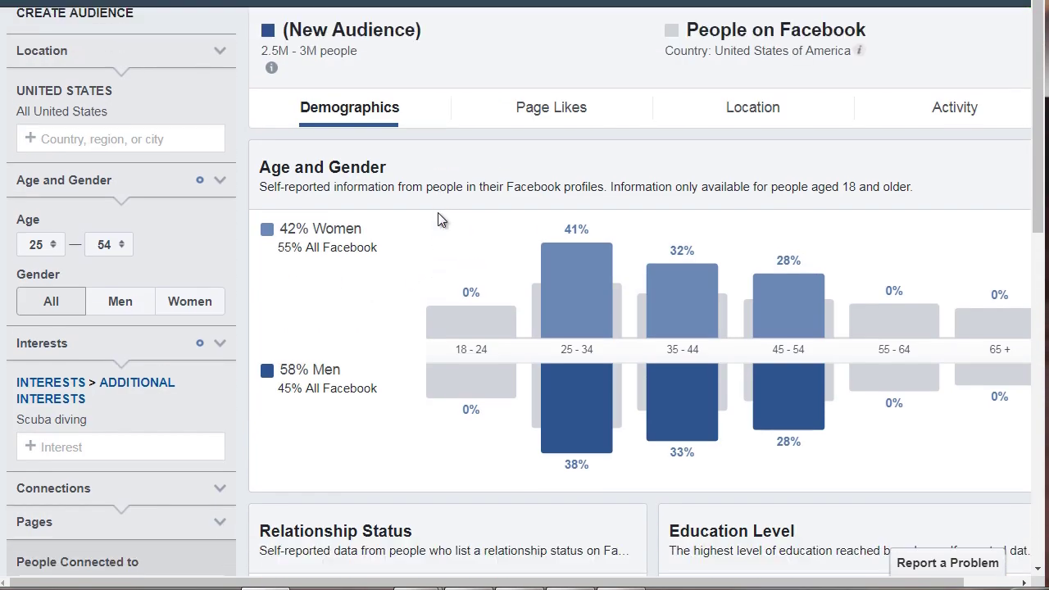
scroll(438, 213, down, 1)
click(556, 75)
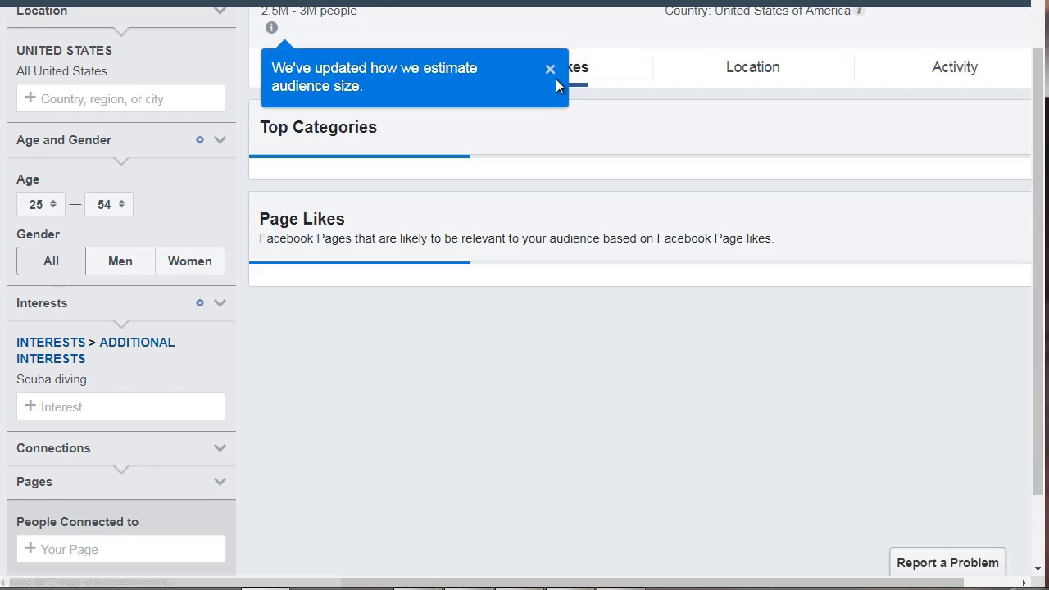
click(551, 71)
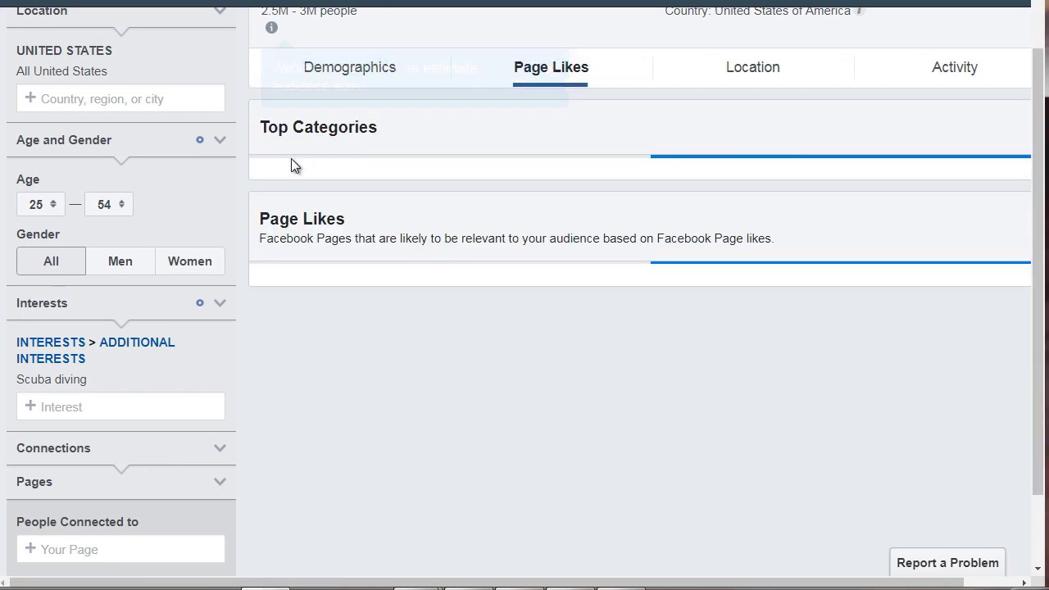
Switch to Notepad, move its window aside to uncover the Top Categories, and add the line "Clothing: Nine Line Apparel, REI,".
key(alt+Tab)
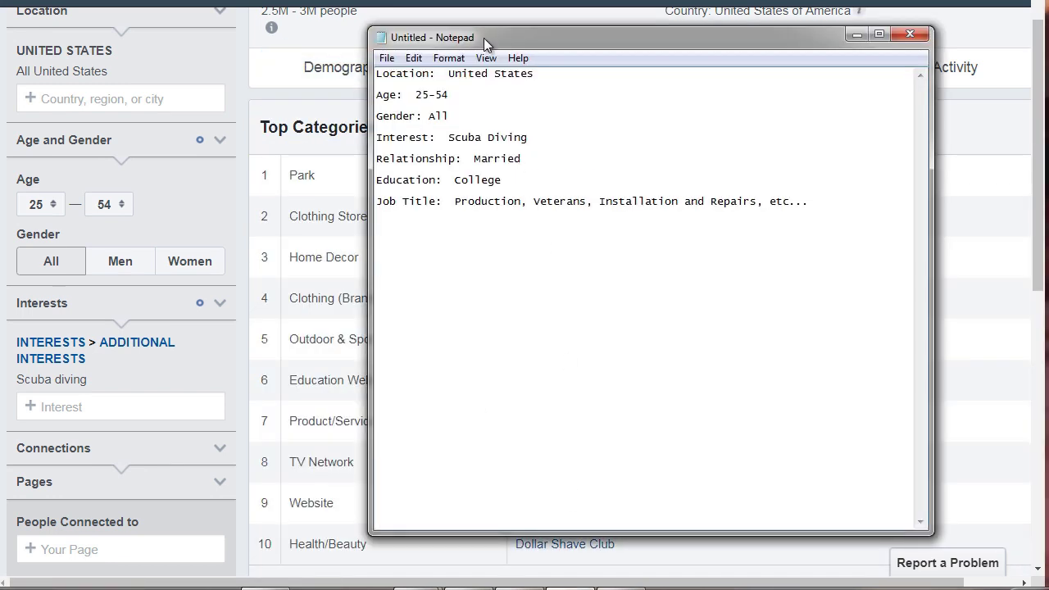
drag(487, 37, 774, 21)
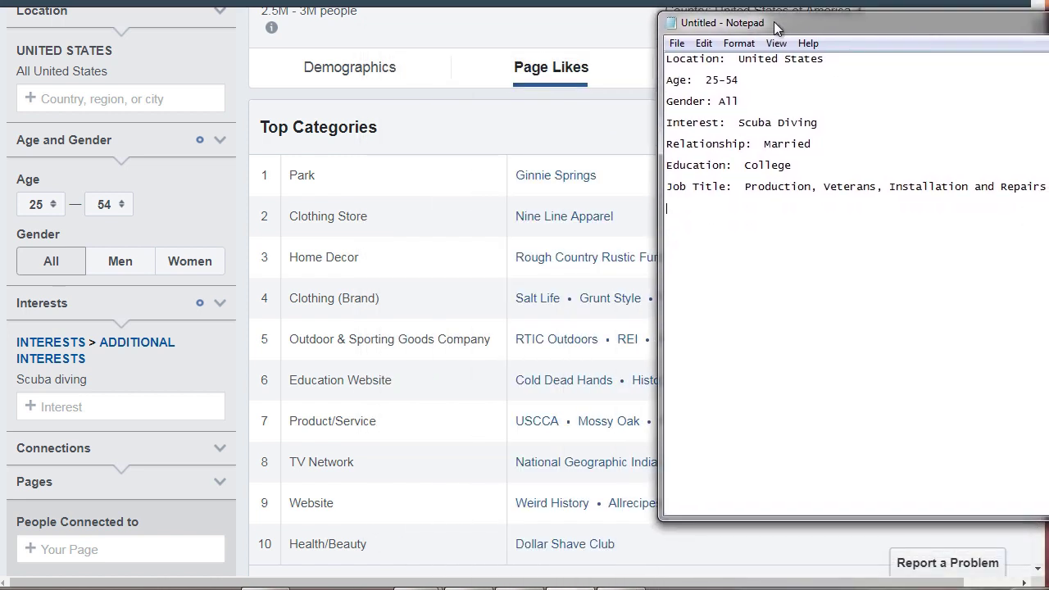
click(742, 228)
text(Clothing:  Nine Line Apparel)
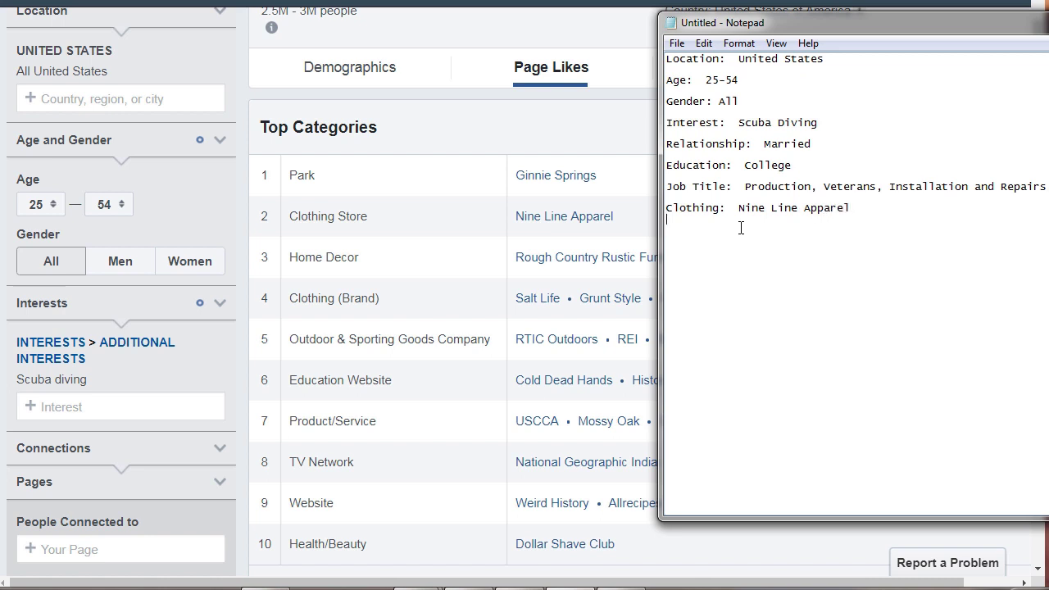
text(, REI,)
Add the lines "Store: Bass Pro Shops" and "Products / Services USCCA, Mossy Oak," below the clothing line.
key(Return)
text(Bass Pro Shops)
key(Up)
text(Store:)
key(Down)
text(Products / Services)
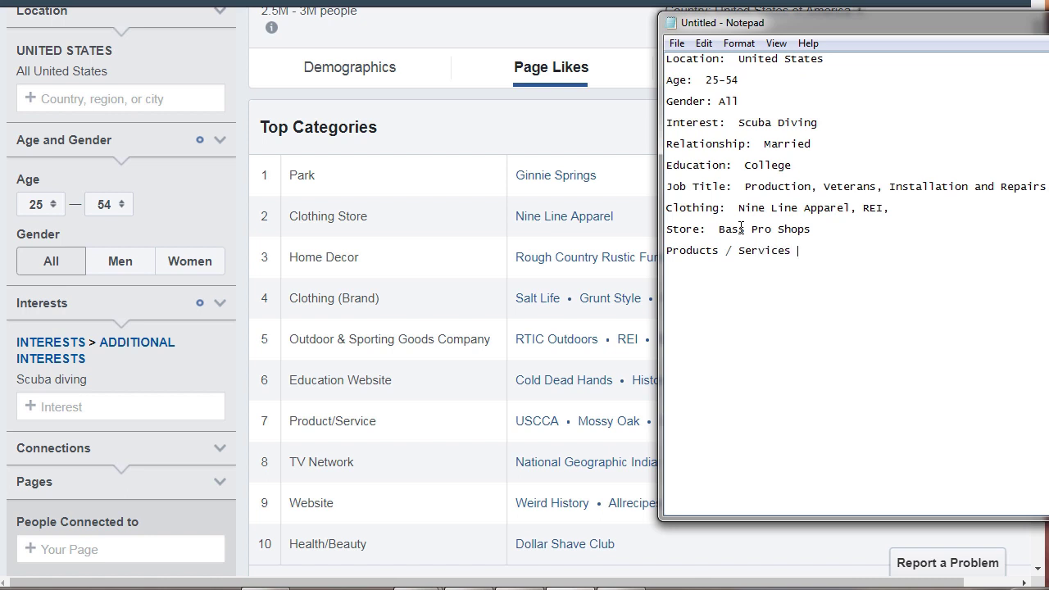
text( USCC)
text(A, Mossy Oak, )
Add the lines "Website: Dollar Shave Club," and "TV: National Geographic," to the notes.
text(Website)
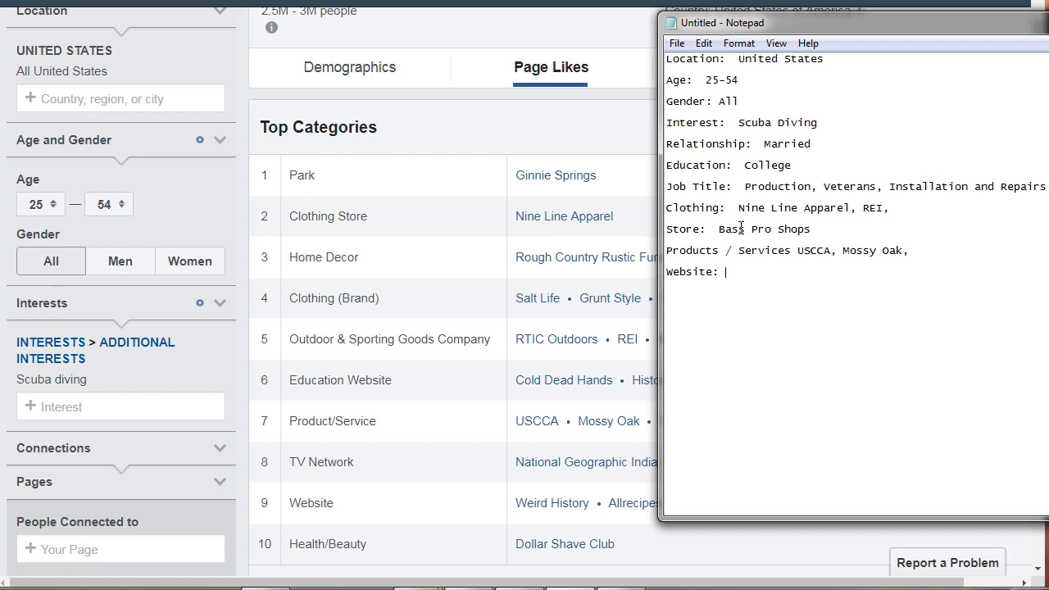
text(: Dollar Shave C)
text(lub, )
text(TV)
text(: Nation)
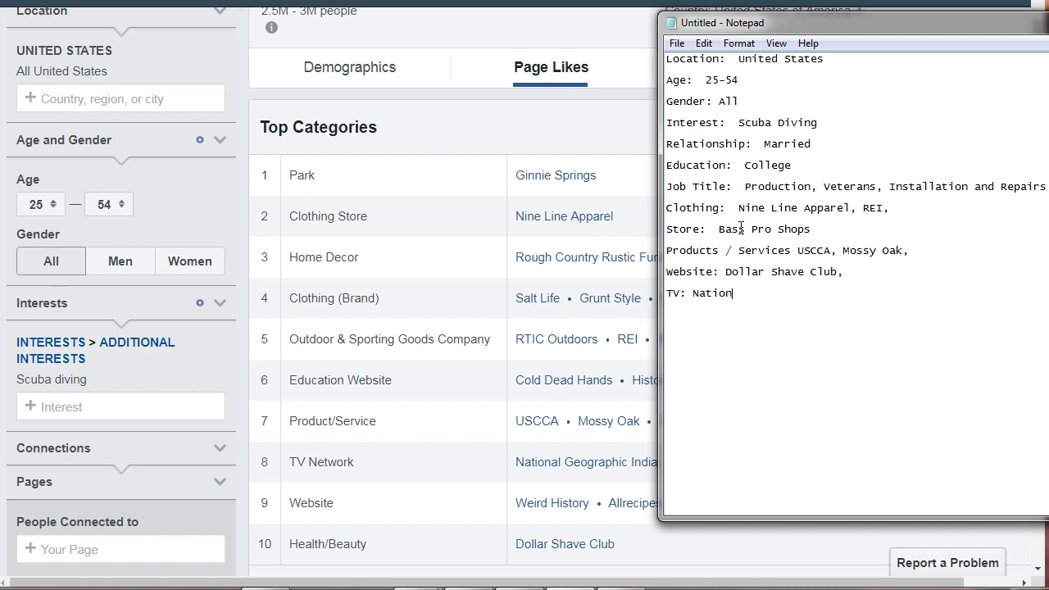
text(al Georgra)
key(BackSpace)
key(BackSpace)
key(BackSpace)
key(BackSpace)
text(graphic)
Check the remaining Top Categories in Audience Insights and add "Allrecipes" on a new line below the TV entry in Notepad.
click(394, 320)
scroll(473, 317, down, 5)
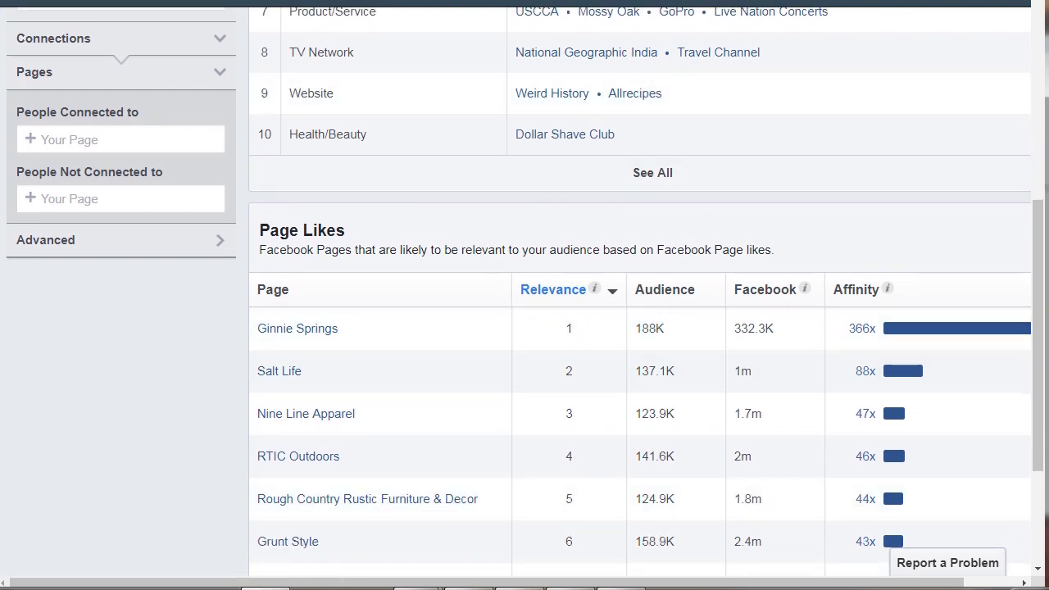
key(alt+Tab)
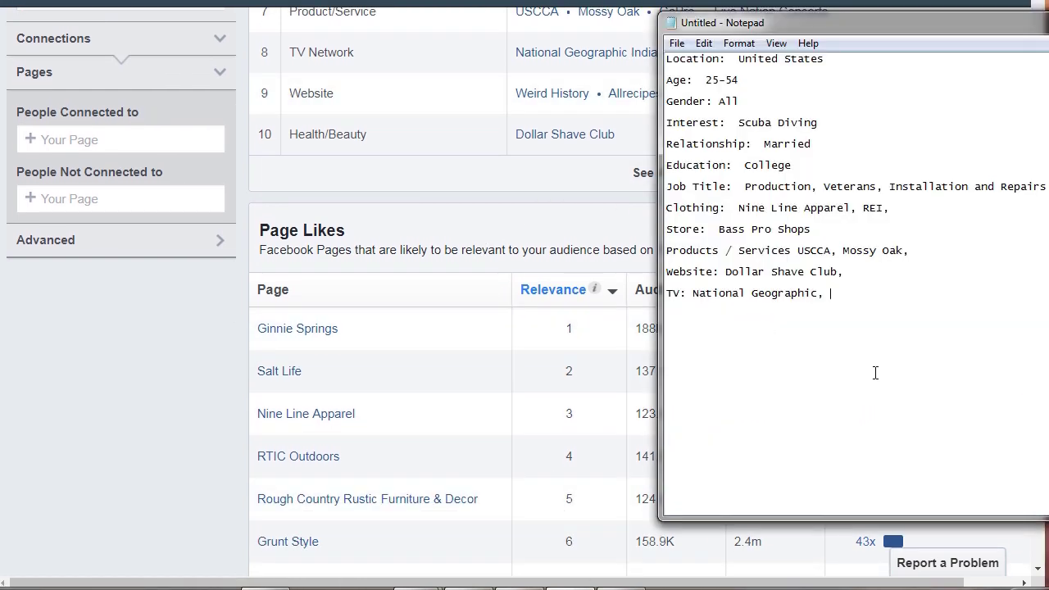
key(Return)
text(Allrecipes)
Return to Audience Insights and review the Top Categories list and the Page Likes table, including the Ginnie Springs entry.
click(477, 210)
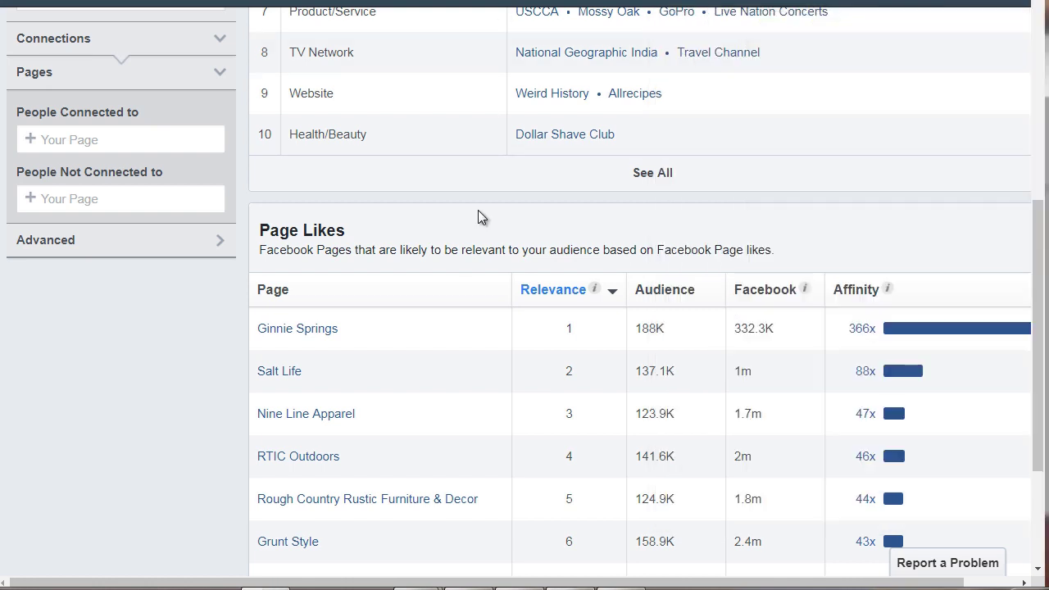
scroll(476, 210, up, 3)
scroll(476, 211, up, 2)
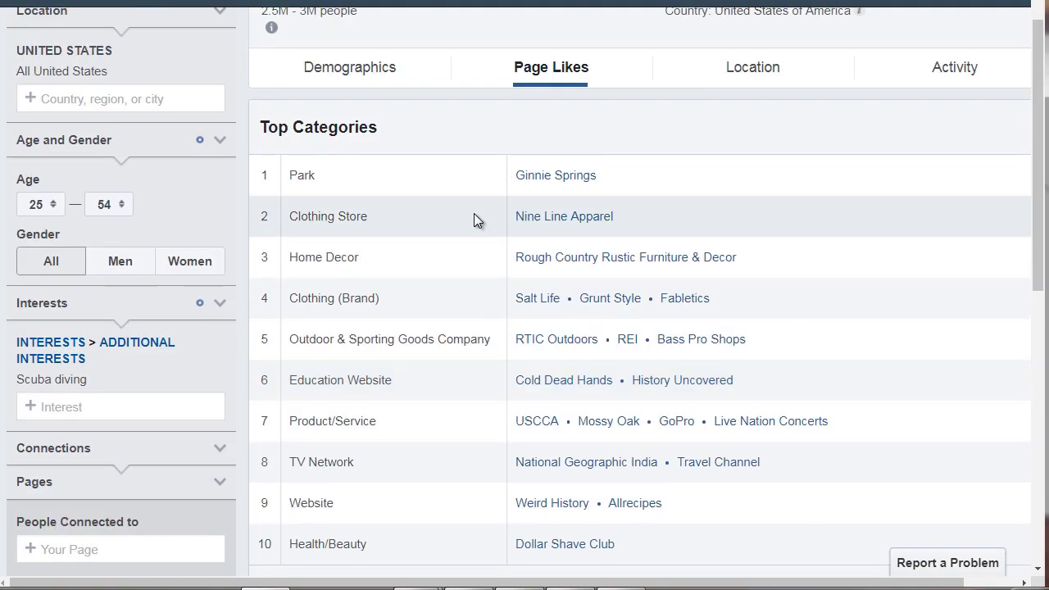
scroll(483, 280, down, 4)
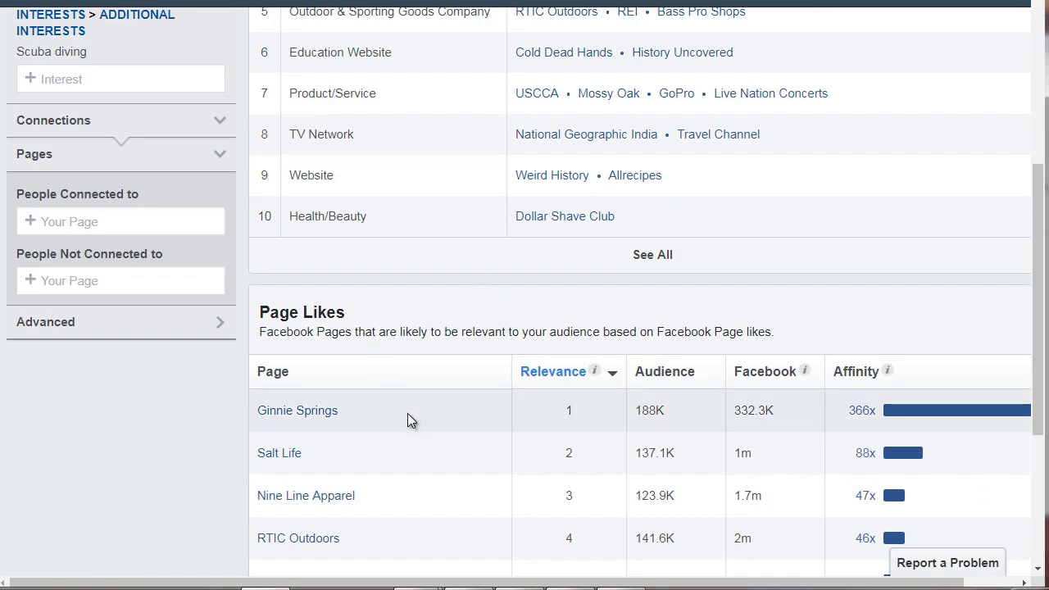
scroll(407, 411, up, 3)
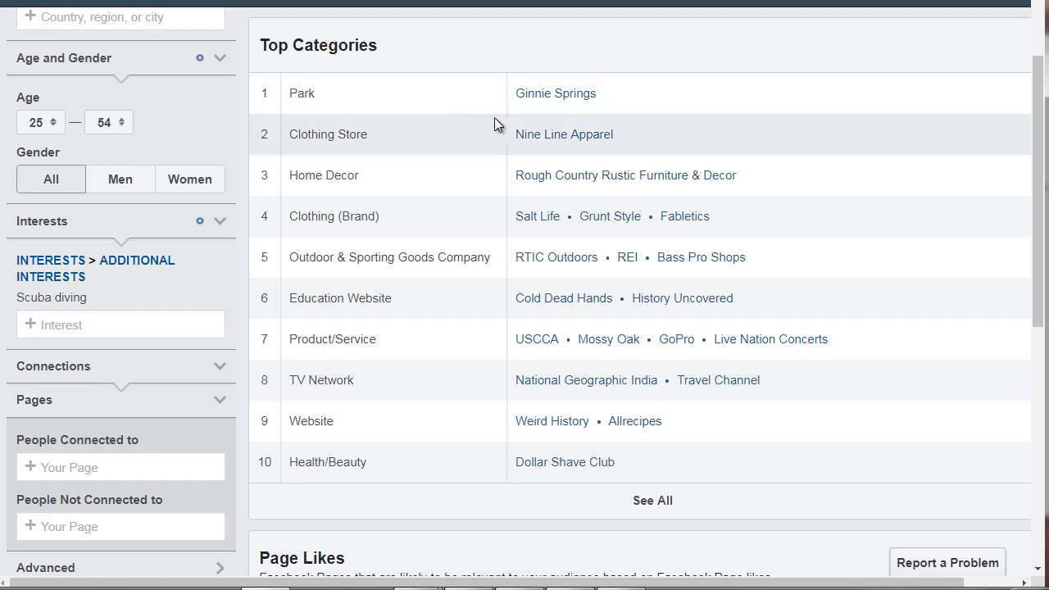
scroll(440, 208, down, 3)
scroll(440, 210, down, 3)
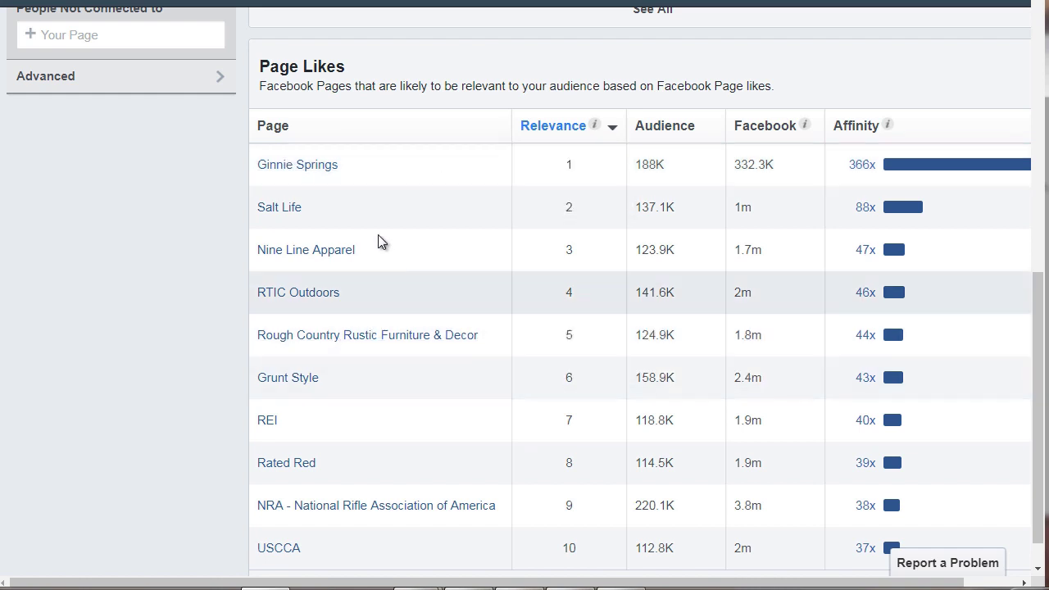
mouse_move(280, 163)
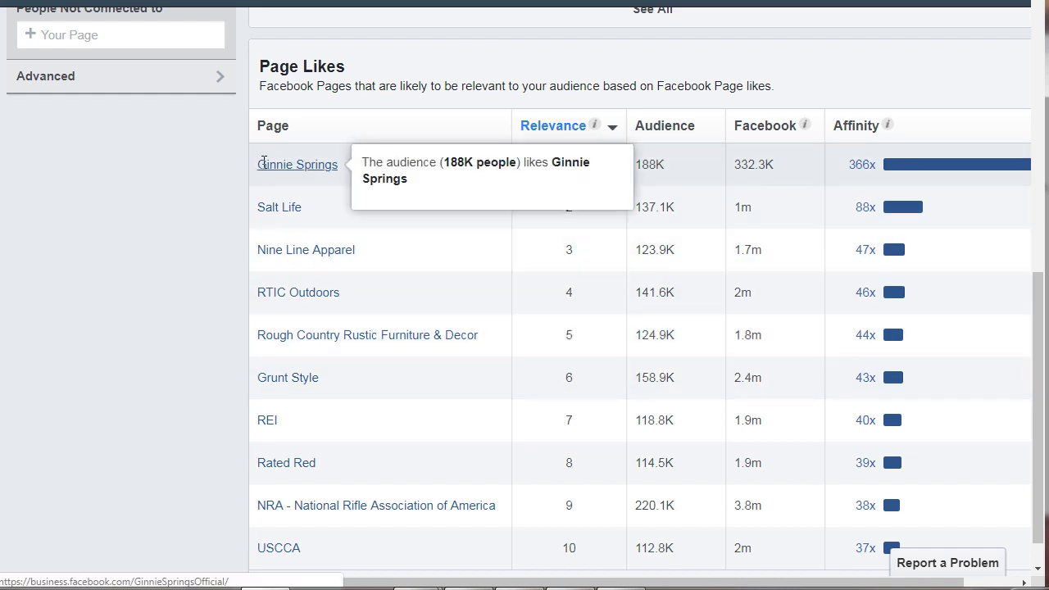
Switch to Notepad and add a "Page Likes:" heading followed by Ginnie Springs, Salt Life and Nine Line Apparel on separate lines.
click(571, 588)
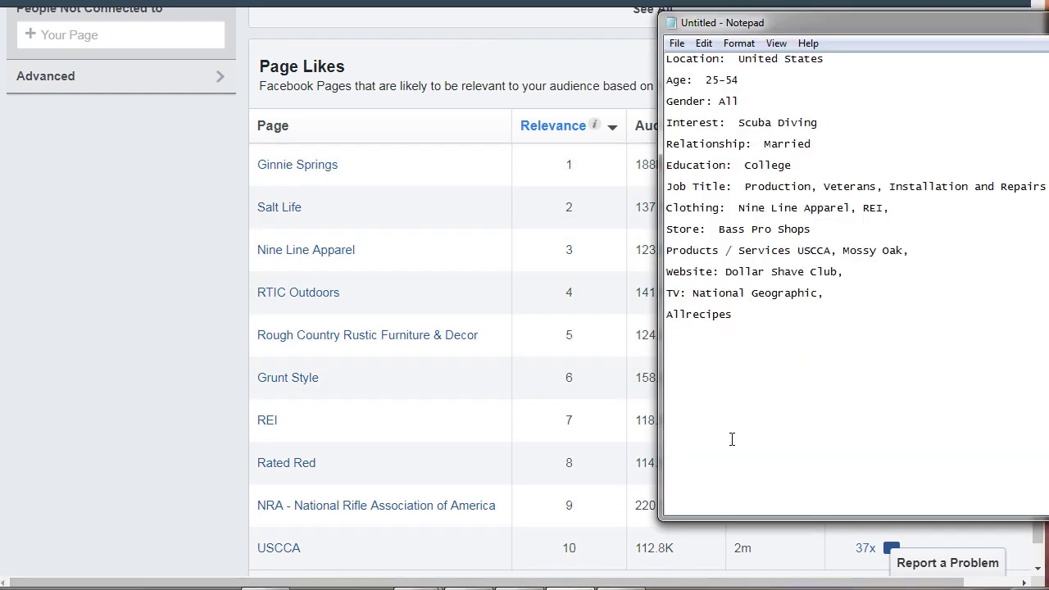
text(Page Likes:  )
text(Ginnie Spr)
text(ings)
key(Return)
text(Salt )
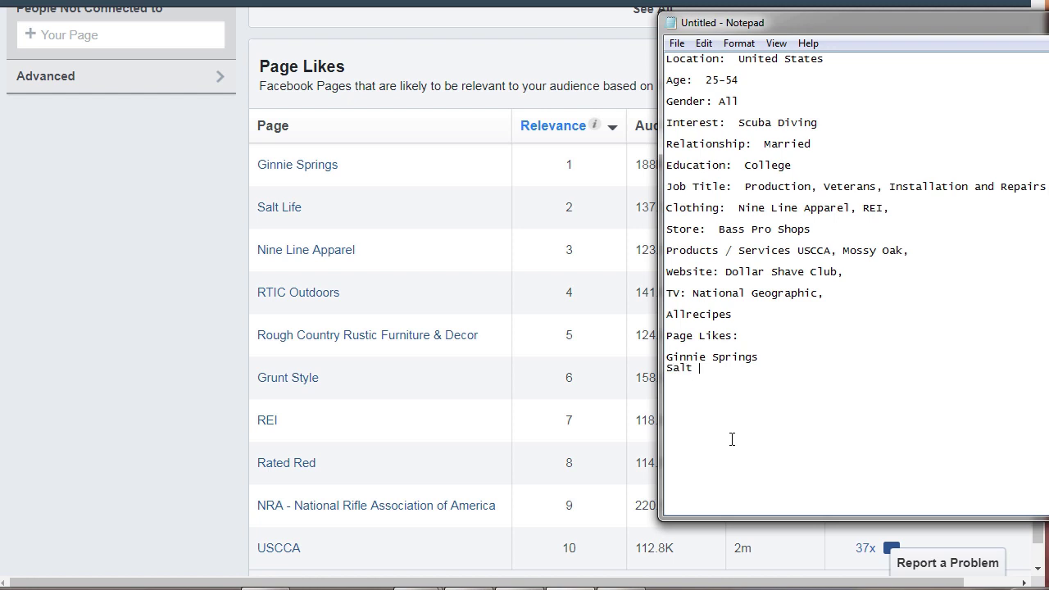
text(Life)
key(Return)
text(Nine Line Apparek)
key(BackSpace)
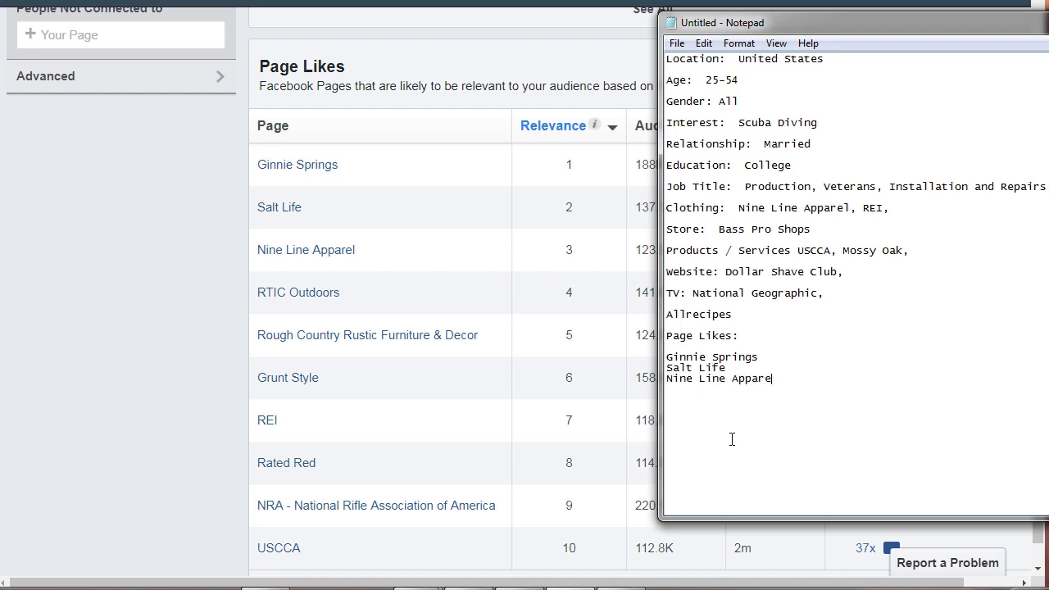
text(l)
Return to Audience Insights, read the explanation of the Affinity column, and look over the Page Likes and Top Categories.
click(444, 55)
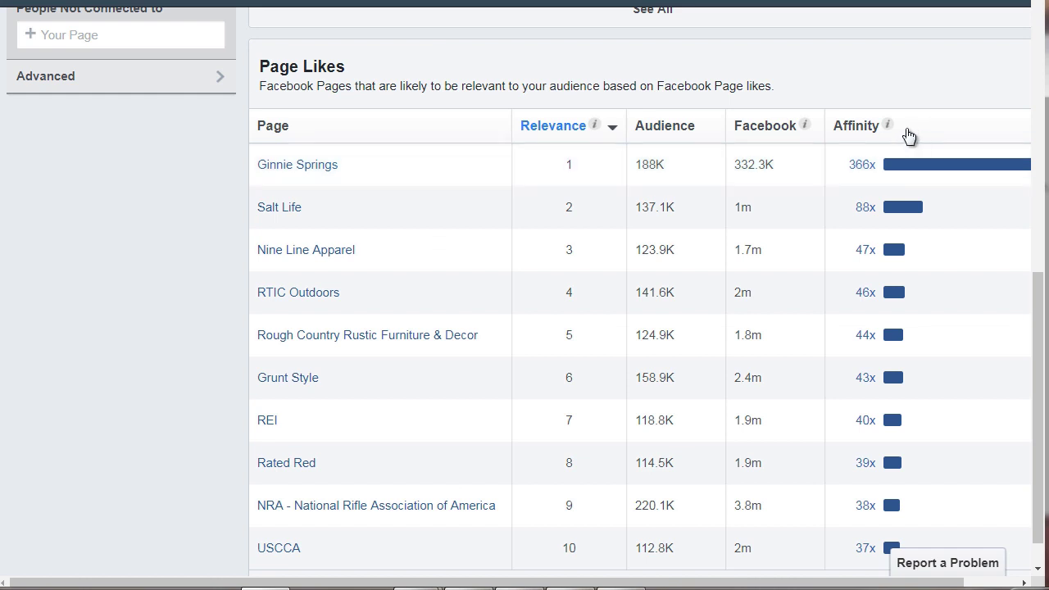
mouse_move(891, 125)
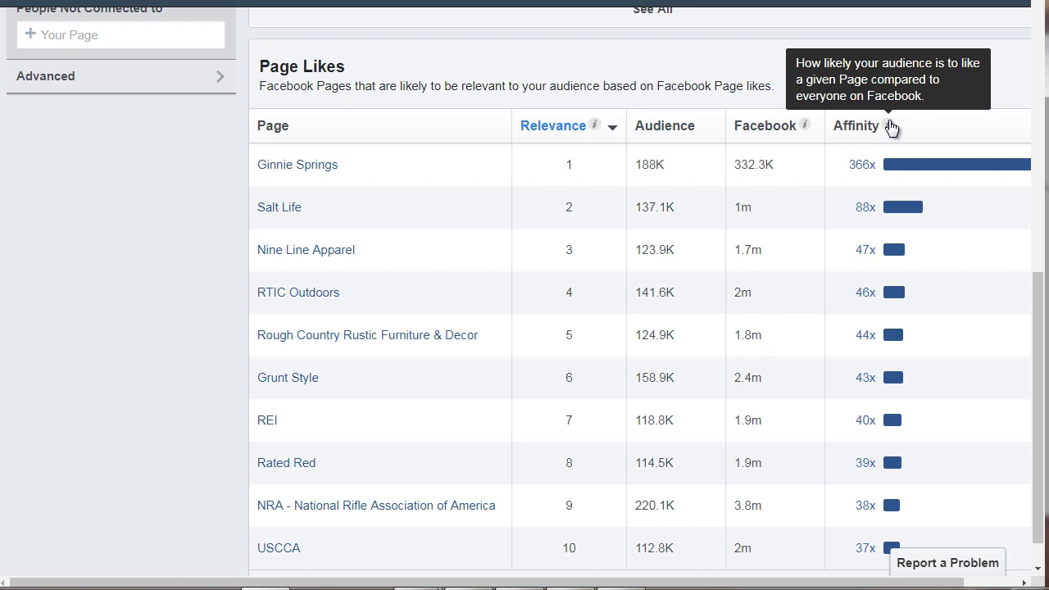
mouse_move(886, 168)
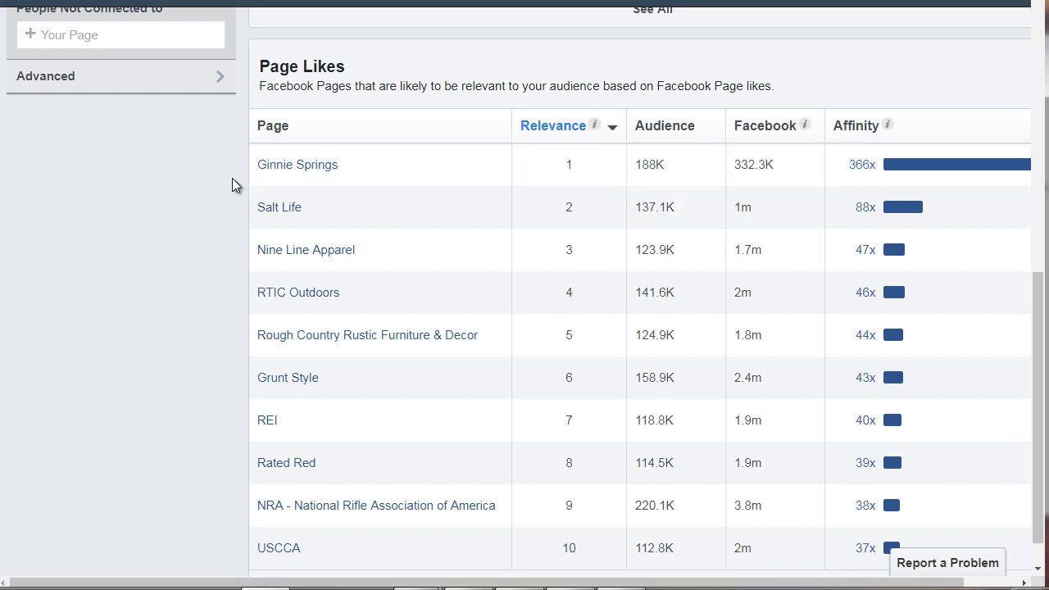
scroll(226, 205, down, 1)
scroll(232, 215, up, 4)
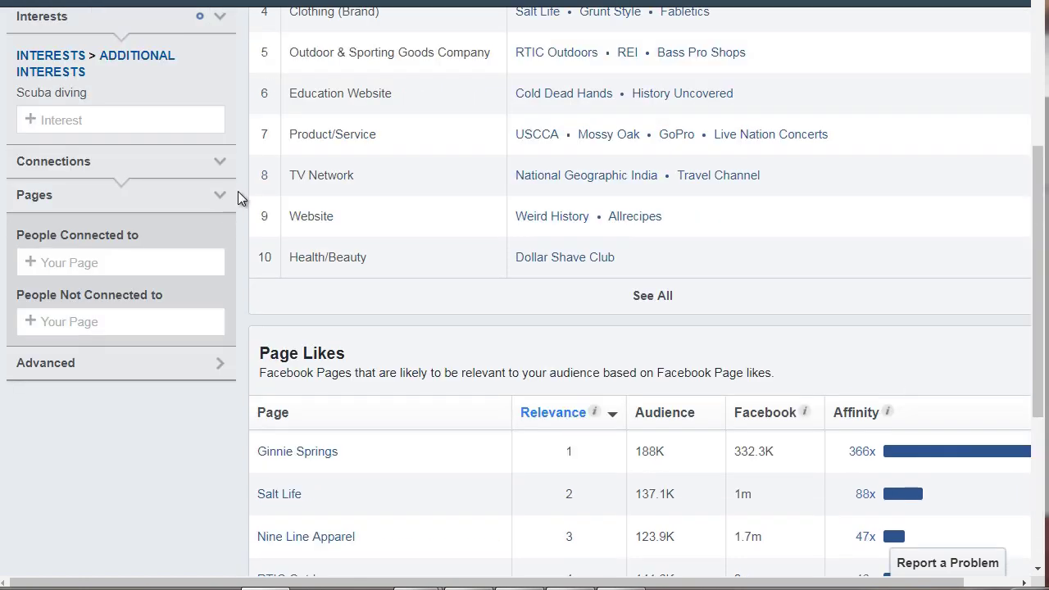
scroll(242, 201, down, 2)
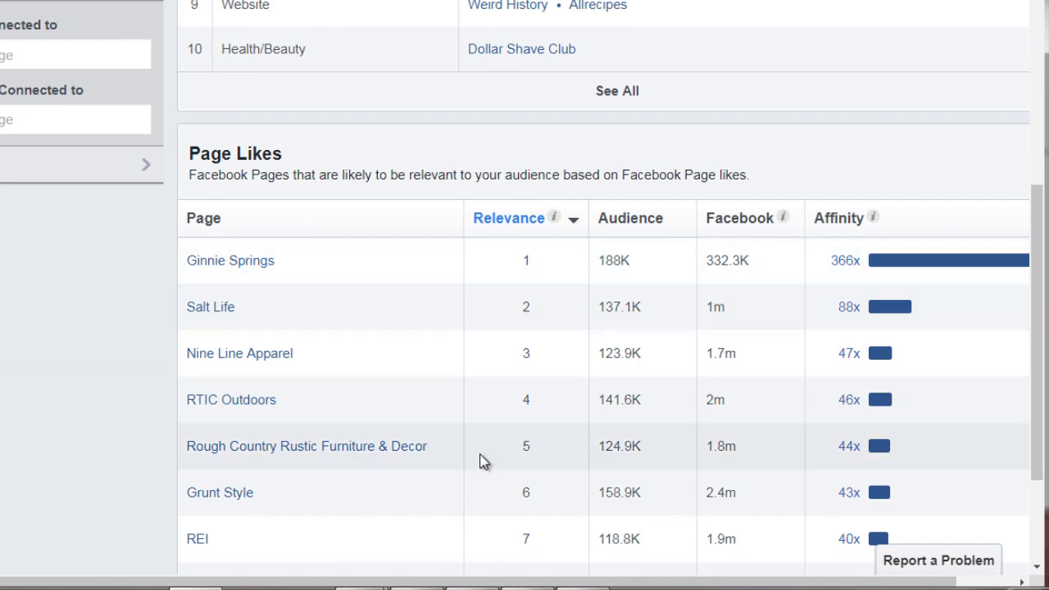
scroll(412, 382, up, 7)
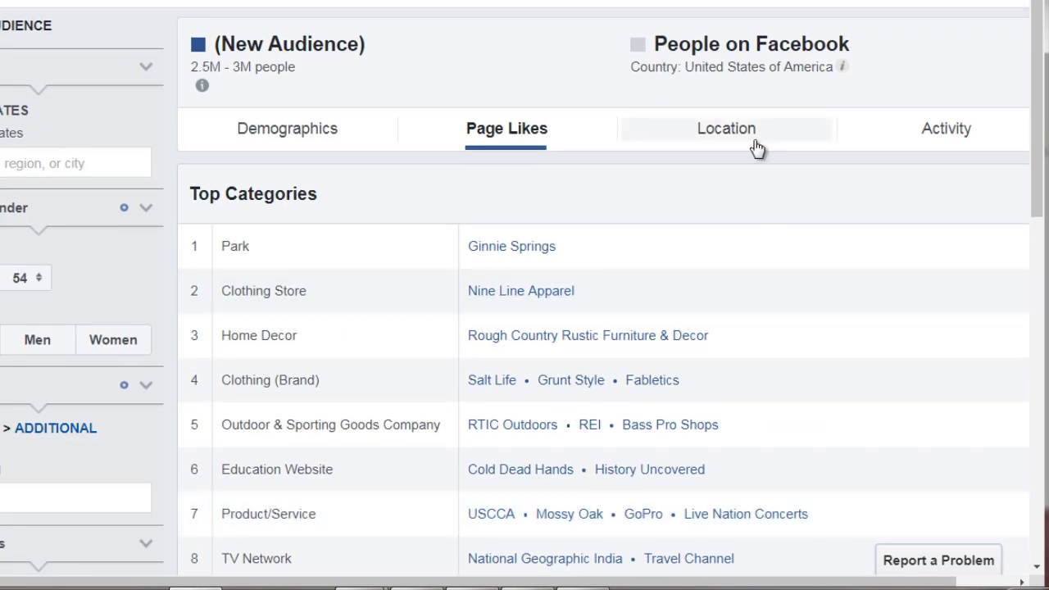
Switch to Notepad and add the line "Specific Location: Flordia, Hawaii" below the page likes, separated by a blank line.
key(alt+Tab)
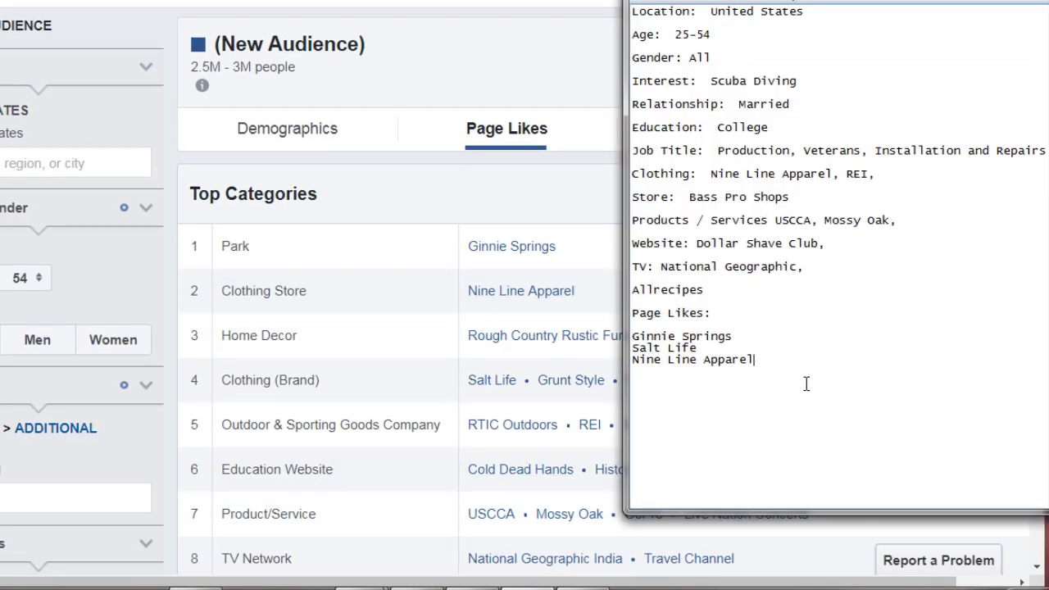
key(Return)
key(Return)
text(Specific Location:  Fl)
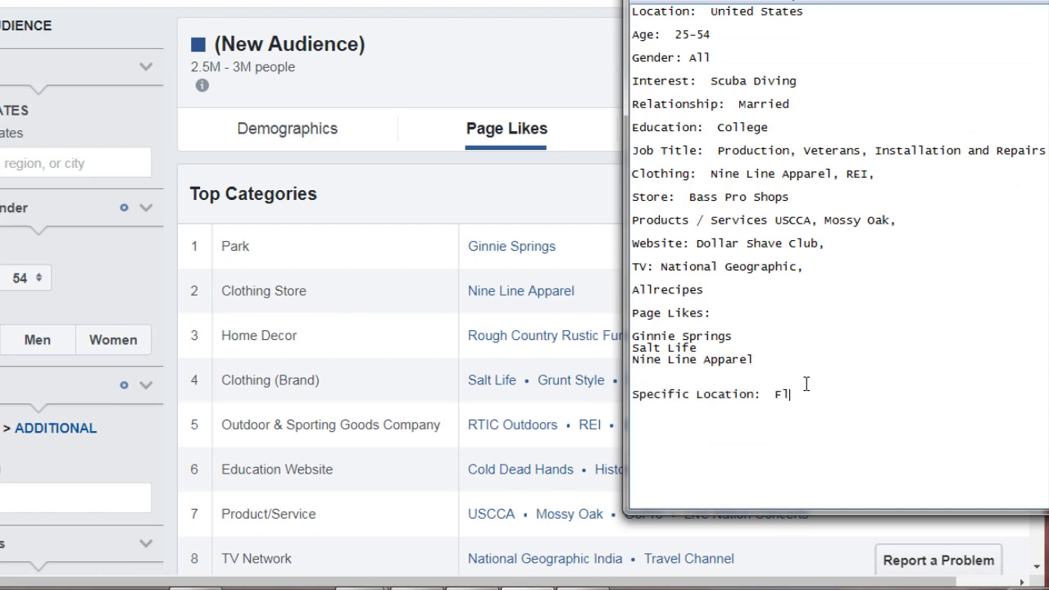
text(ordia, Hawaii)
Return to Audience Insights and view the Device Users chart in the audience's Activity data.
click(502, 76)
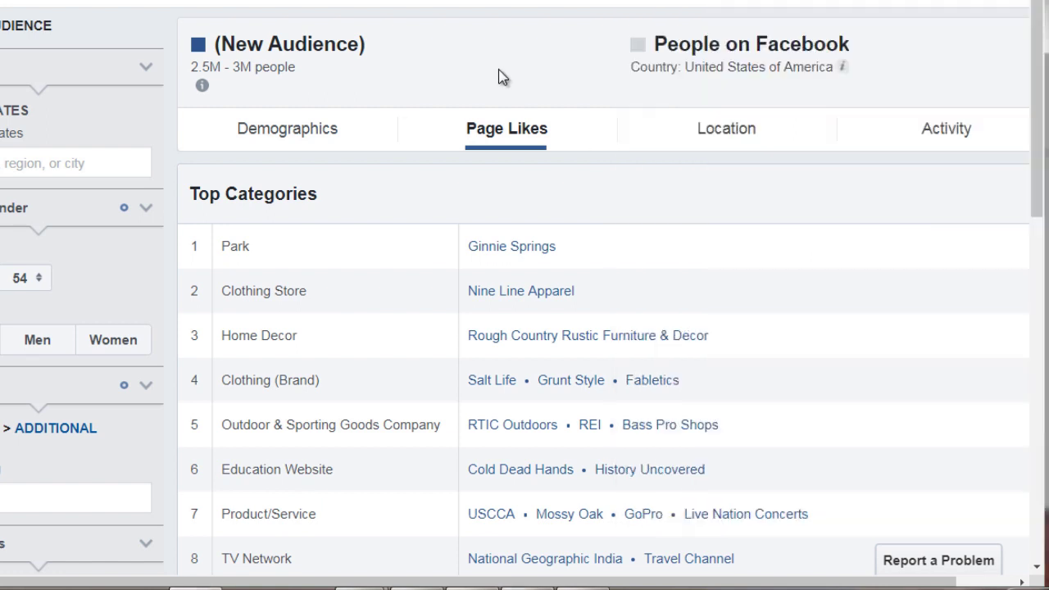
click(901, 144)
scroll(586, 255, down, 3)
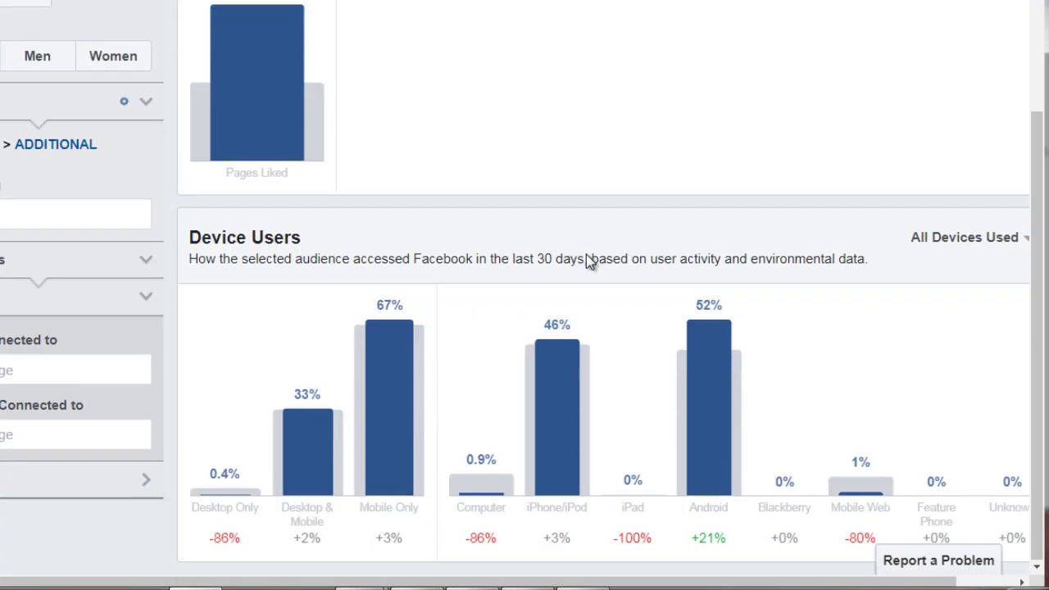
Switch to Notepad and add the line "Devices: Mobile devices, IOS, android, etc" below the specific location.
key(alt+Tab)
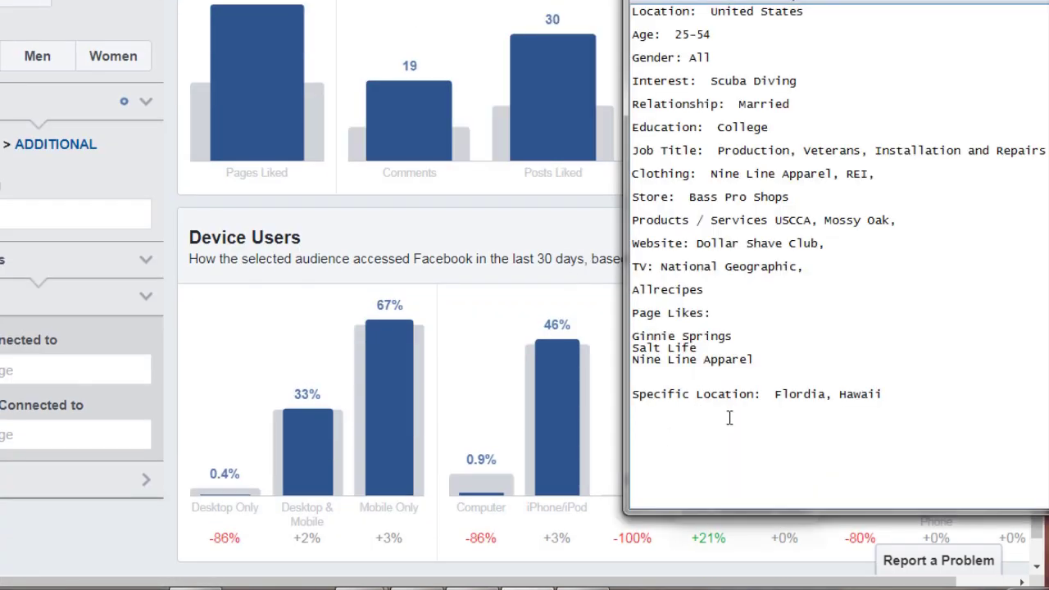
key(Return)
text(Devices:  Mobile devices, IOS, )
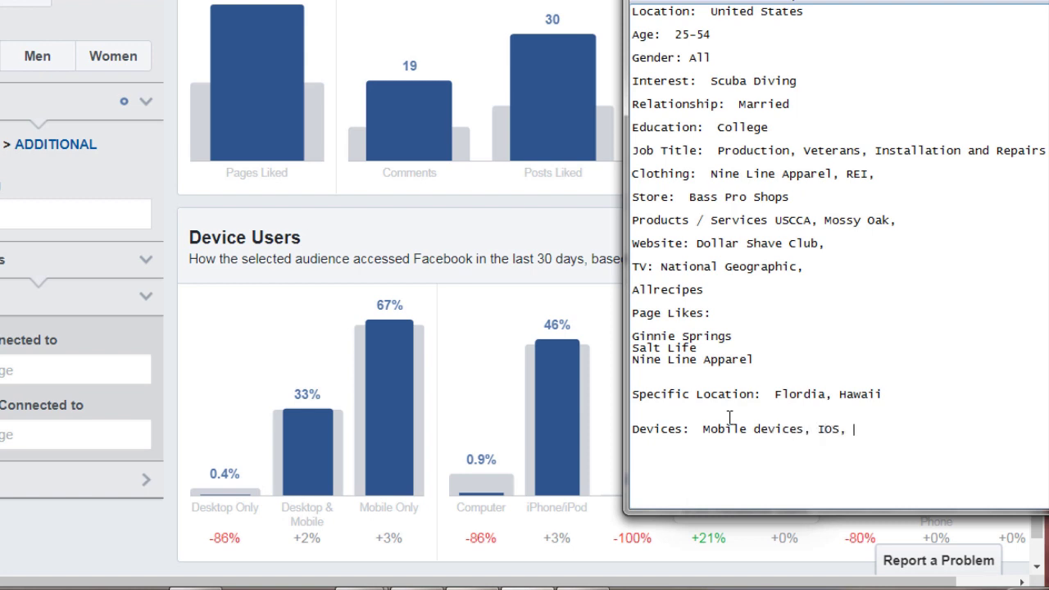
text(android, etc)
click(711, 417)
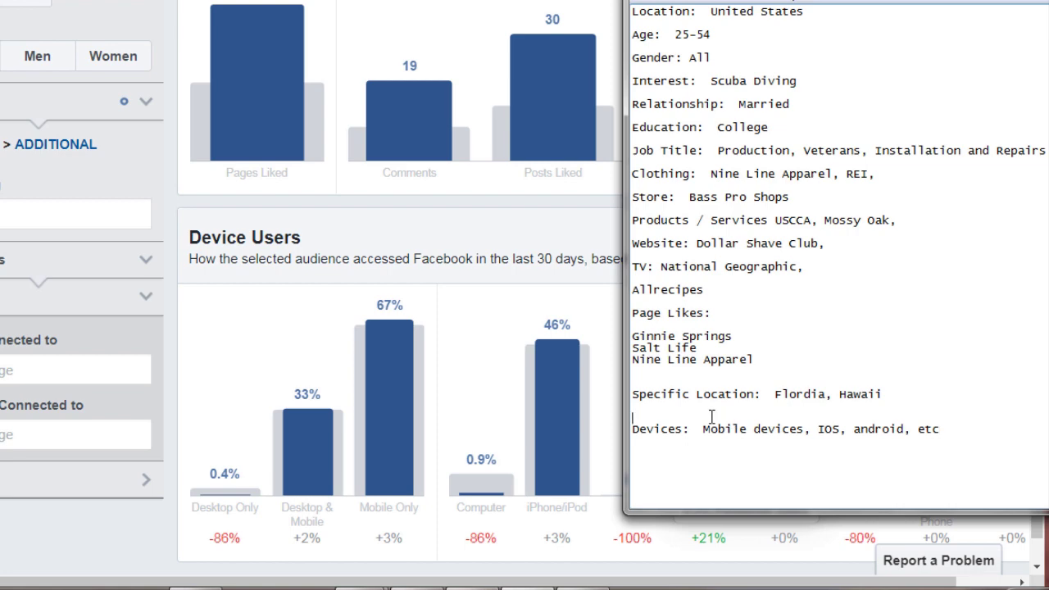
Tidy the blank lines around the Specific Location and Devices lines in the notes and move the Notepad window aside.
key(BackSpace)
key(Up)
key(Up)
key(Return)
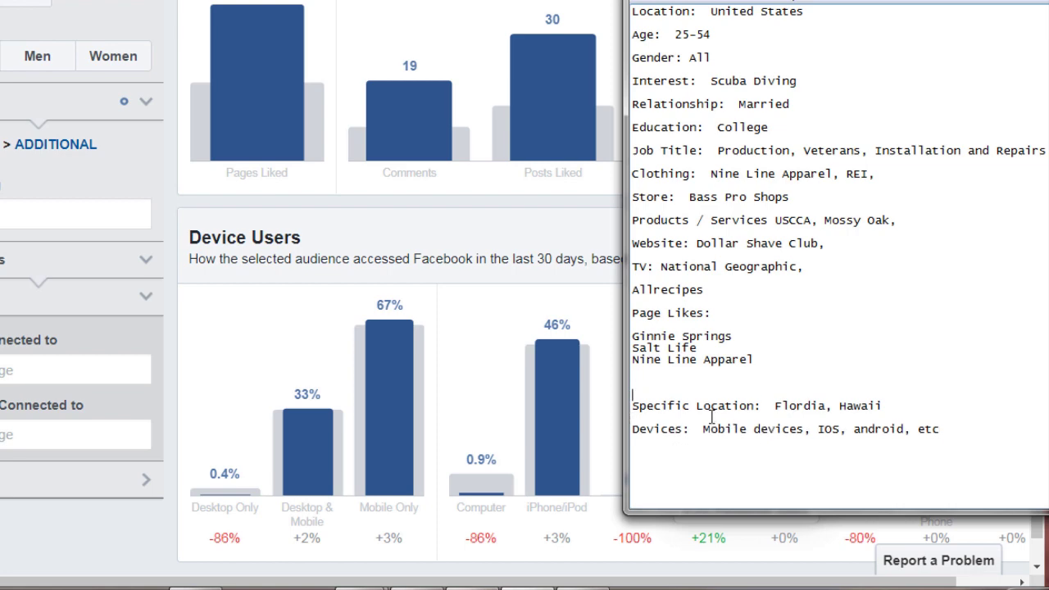
key(BackSpace)
key(BackSpace)
drag(787, 0, 450, 0)
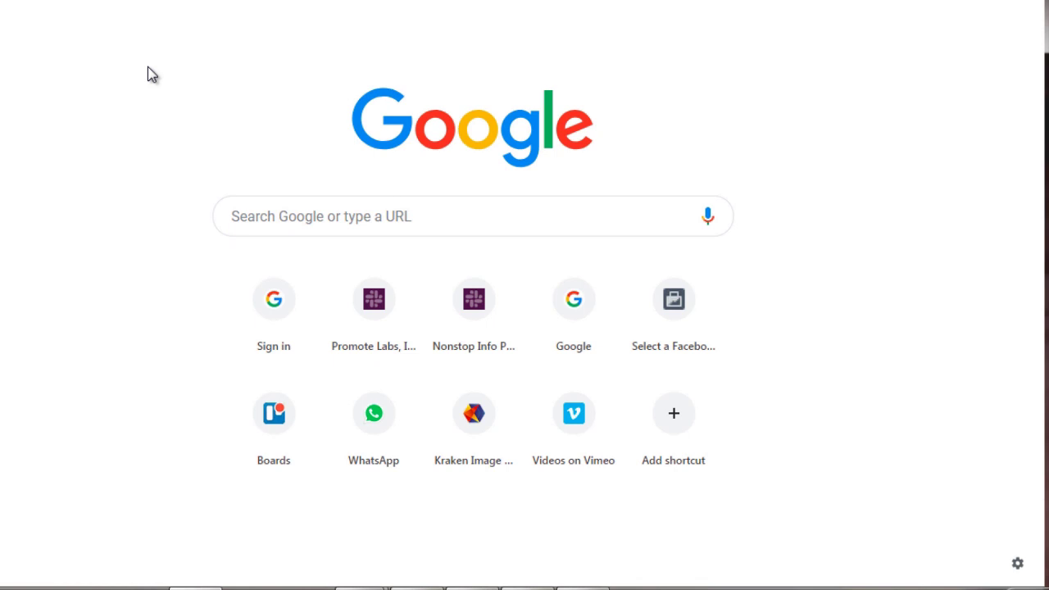
Switch to the browser and search Google for "food magazine".
click(272, 200)
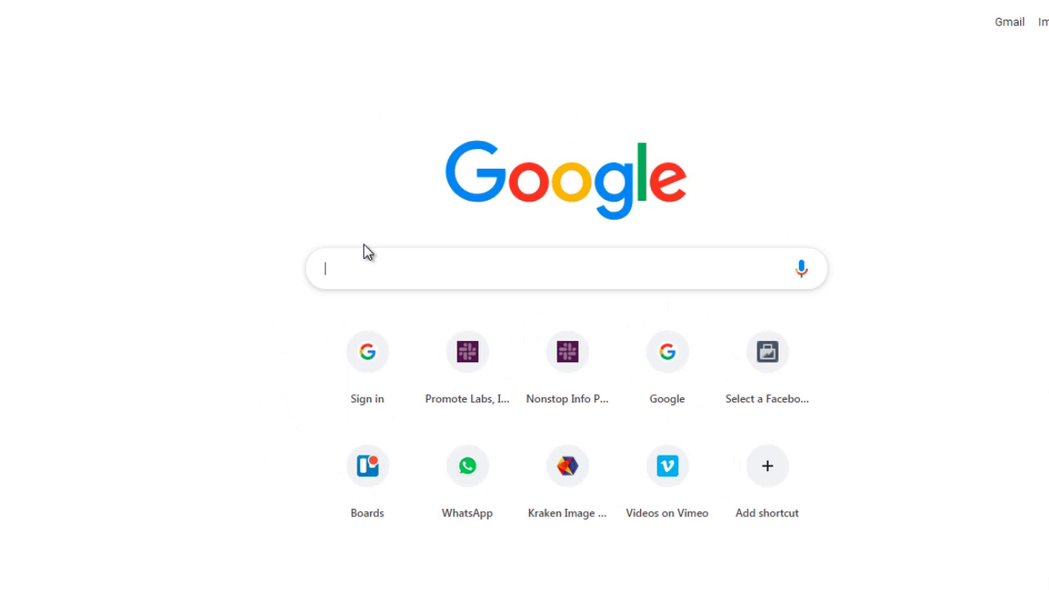
text(food magaz)
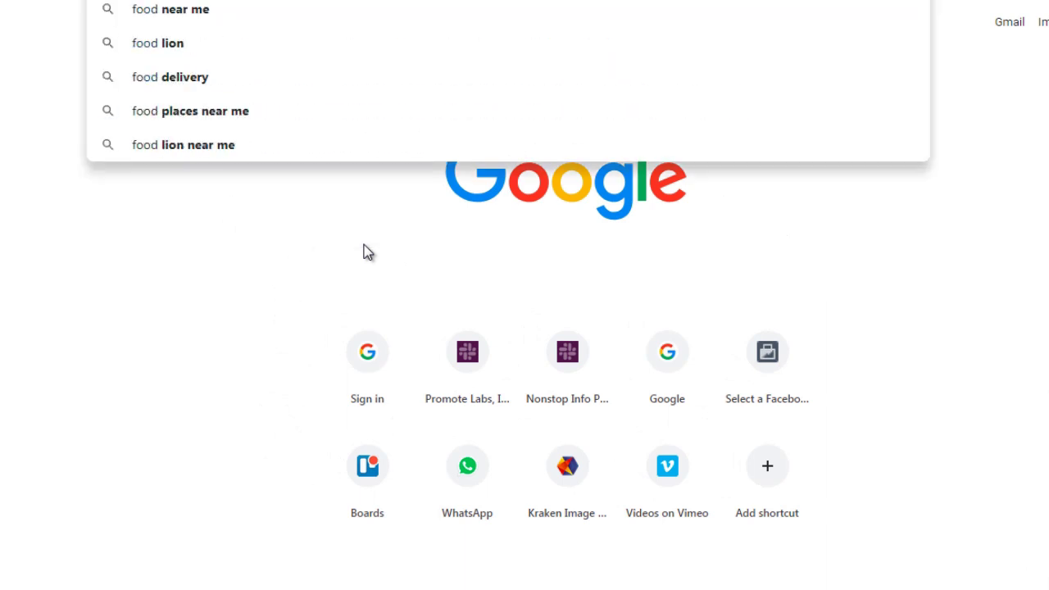
text(ine)
key(Return)
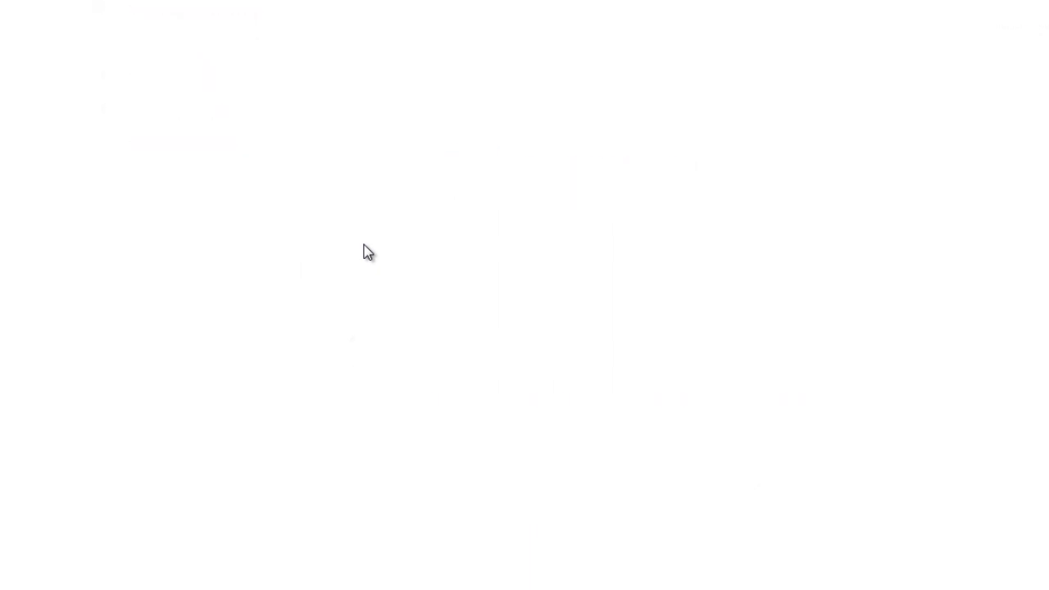
scroll(480, 156, up, 1)
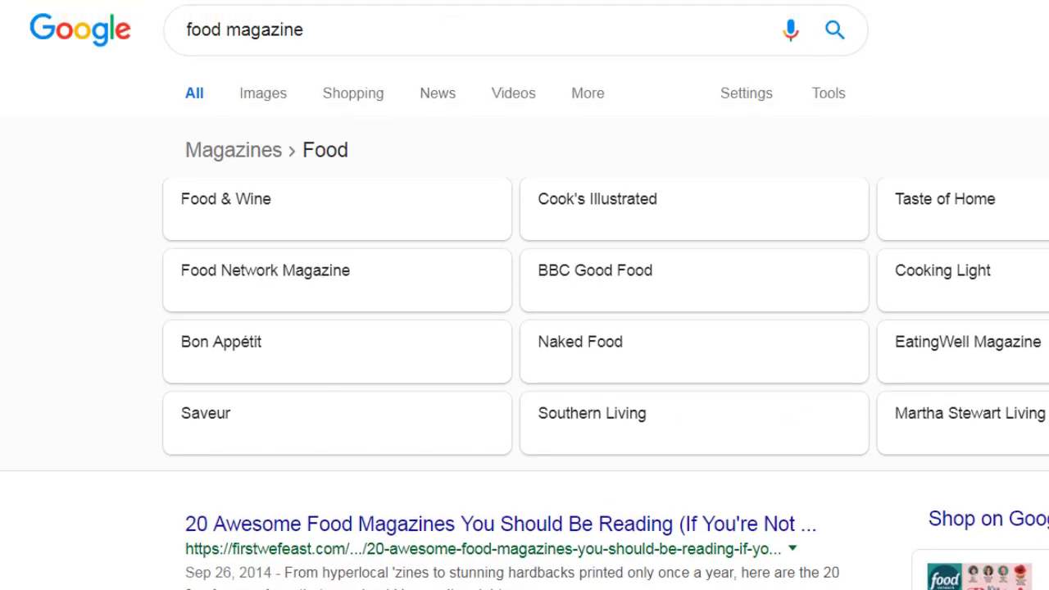
Refine the Google search to "food magazine advertise".
click(346, 30)
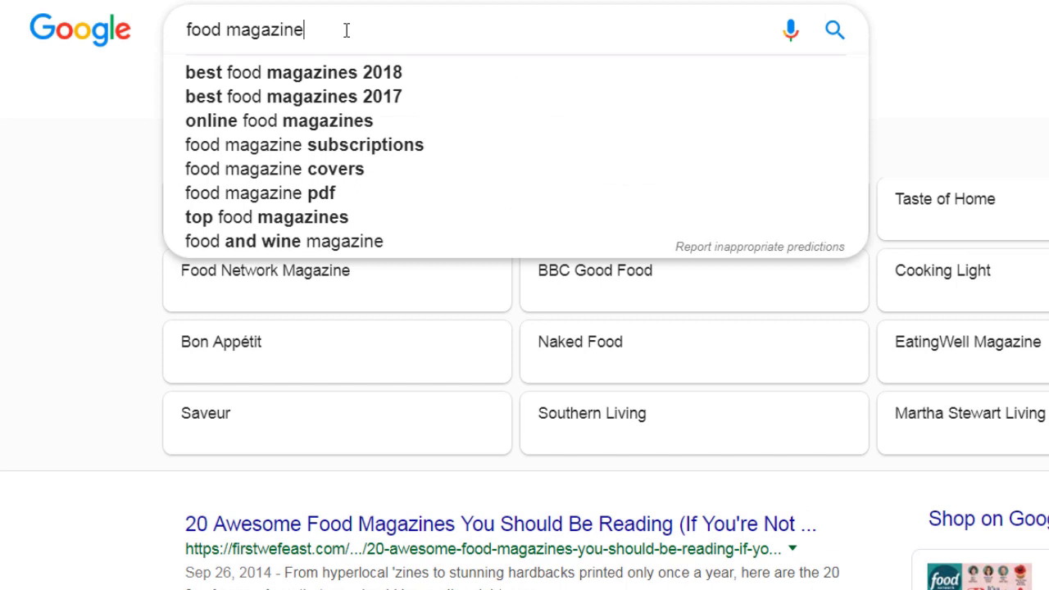
text(dvertise)
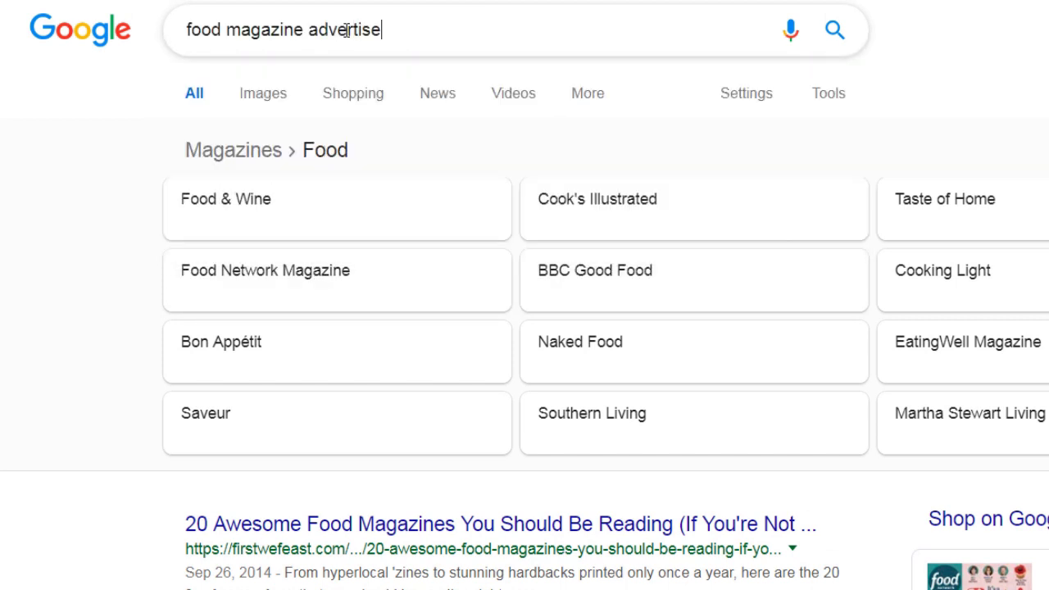
key(Return)
Open the Food Network Magazine Media Kit and Food & Wine Magazine Media Kit results in new tabs.
right_click(290, 188)
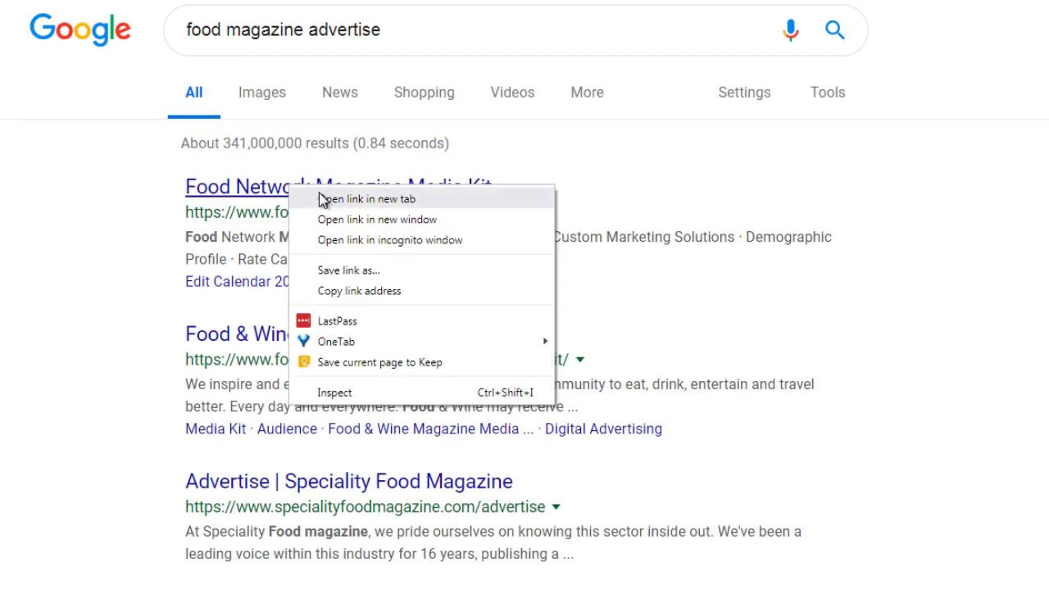
click(323, 199)
scroll(336, 194, down, 1)
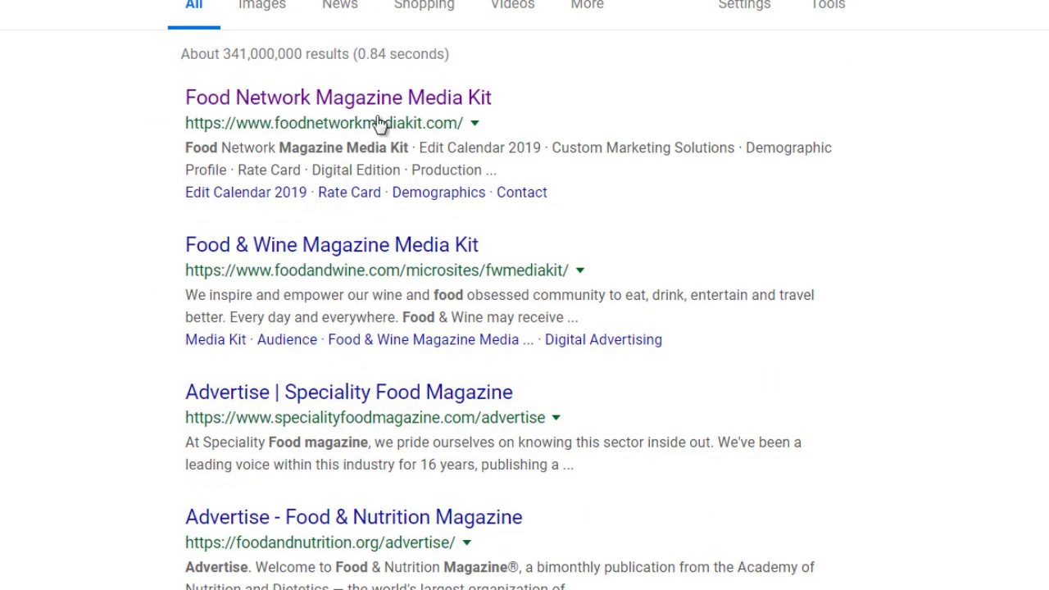
right_click(335, 254)
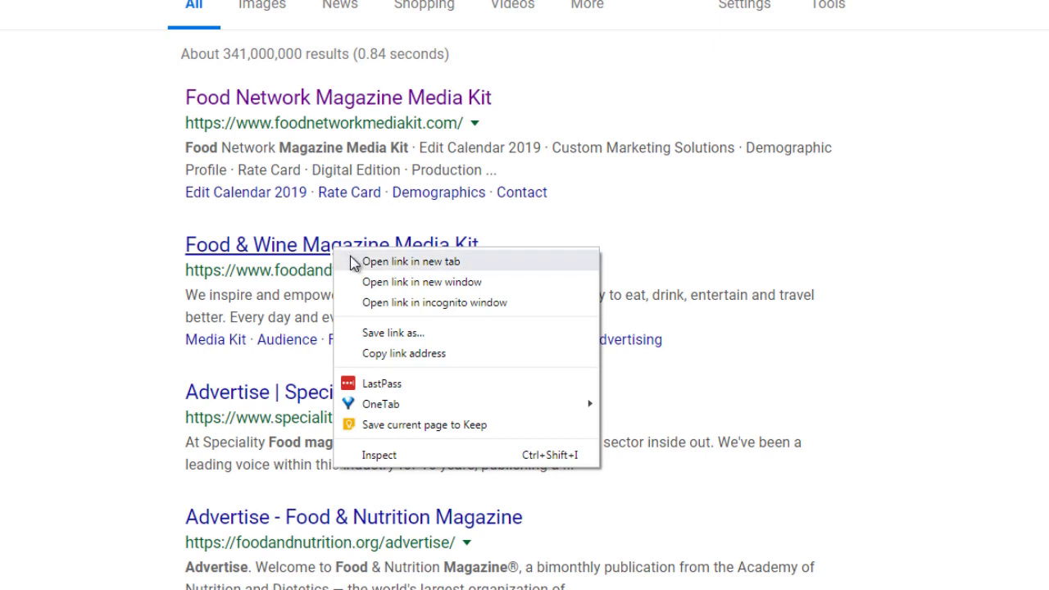
click(354, 261)
Look through the Food Network Magazine Media Kit, examining its readership facts, 2019 edit calendar and demographic profile table.
scroll(347, 269, down, 1)
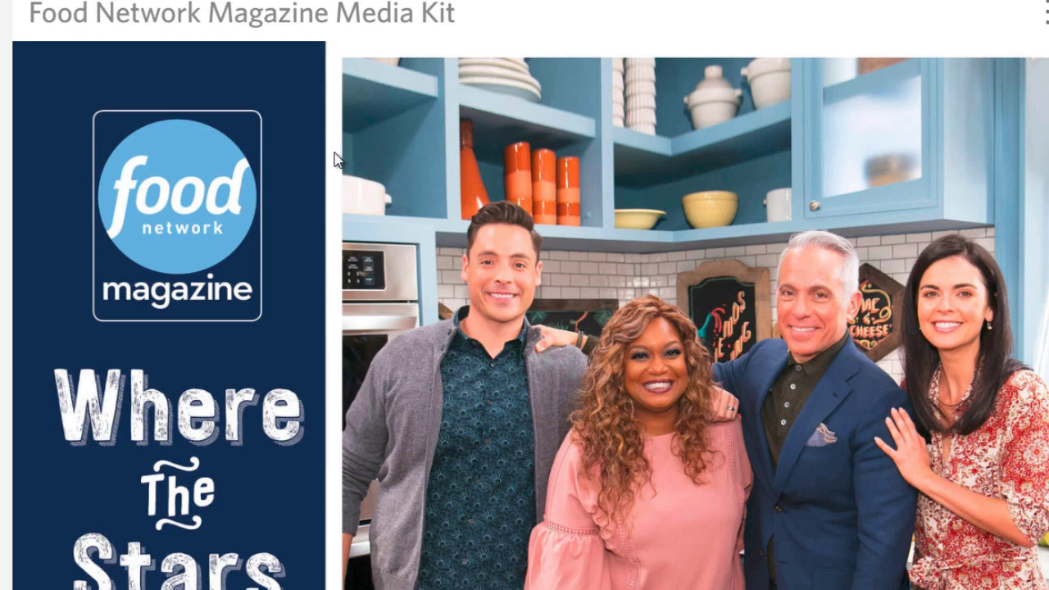
scroll(335, 153, down, 7)
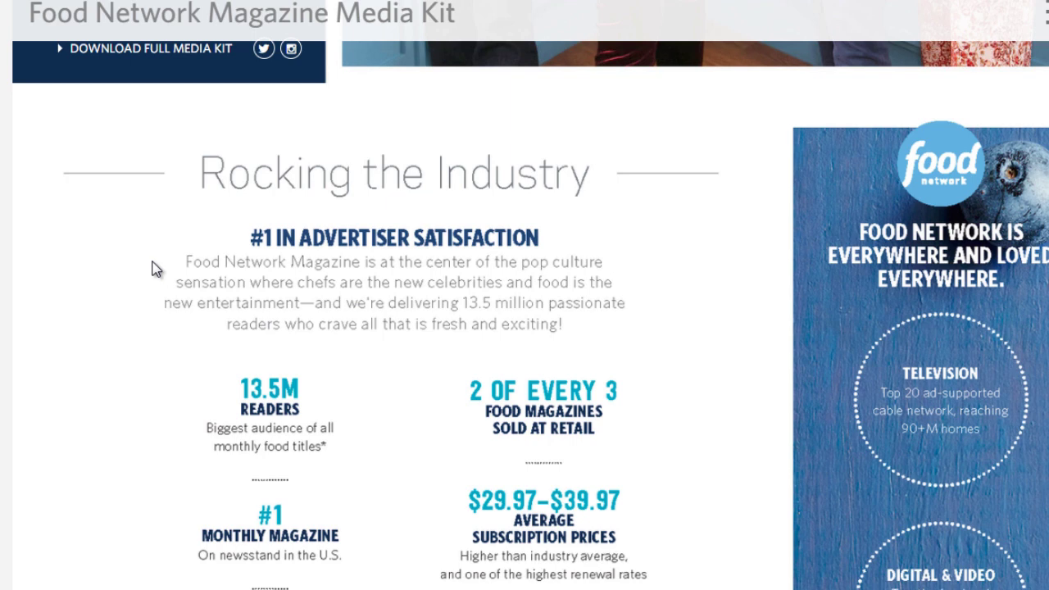
scroll(154, 269, down, 1)
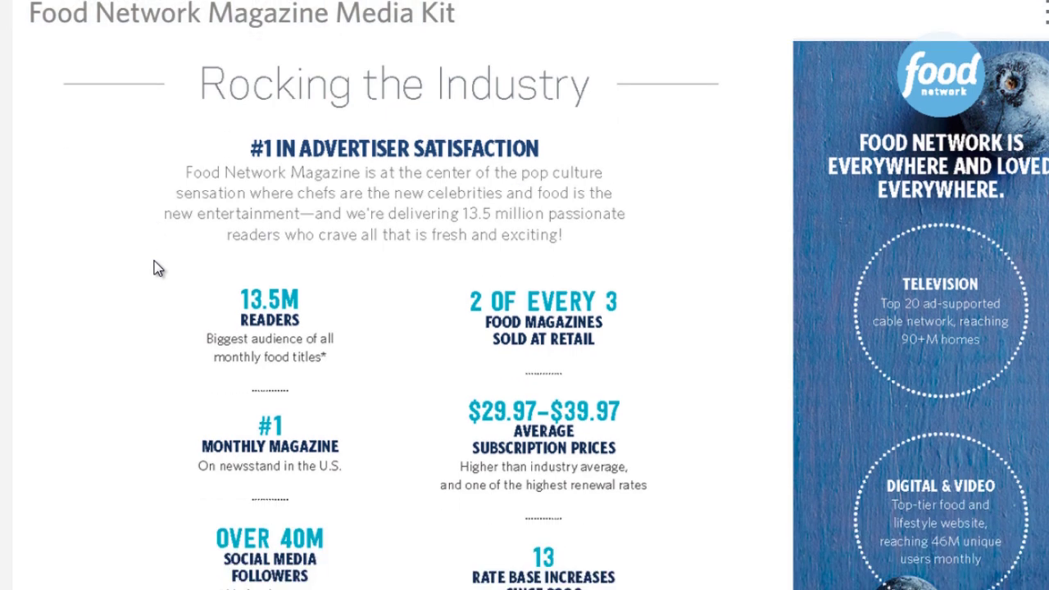
scroll(155, 262, down, 1)
scroll(181, 259, down, 2)
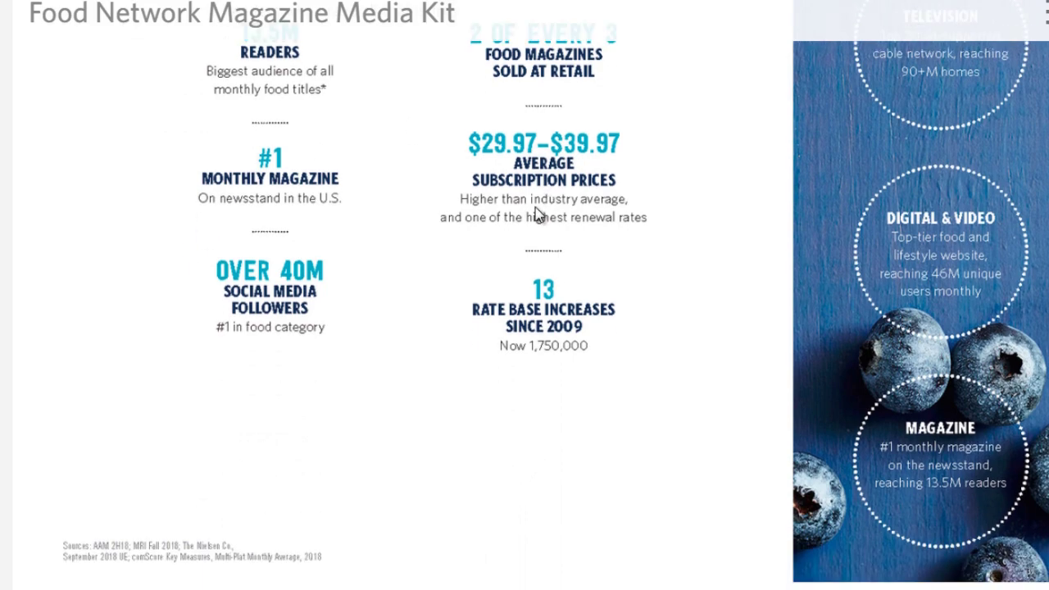
scroll(359, 308, down, 3)
scroll(355, 302, down, 2)
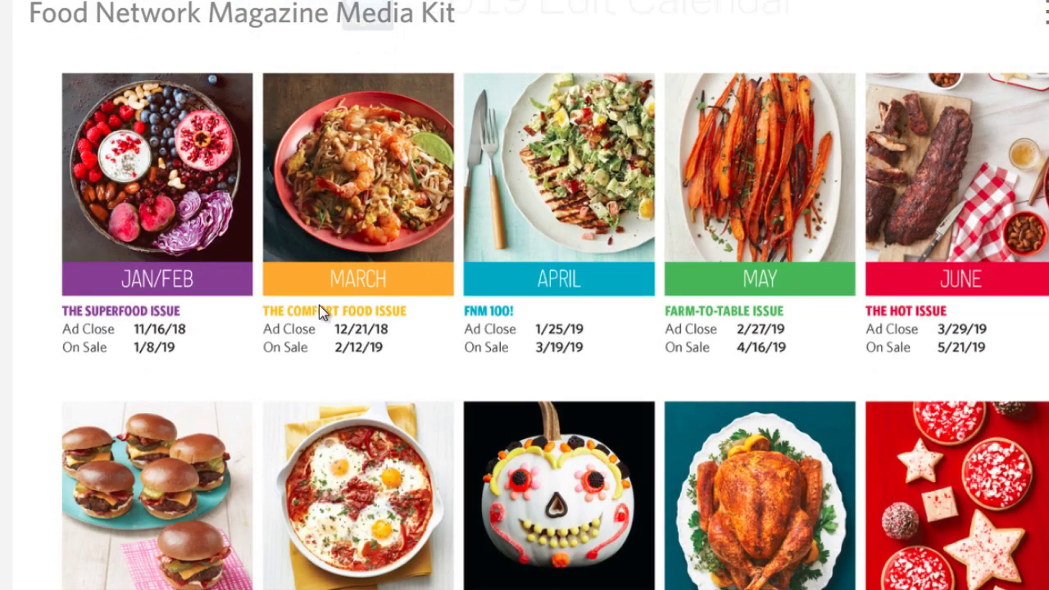
scroll(216, 299, down, 4)
scroll(216, 299, down, 5)
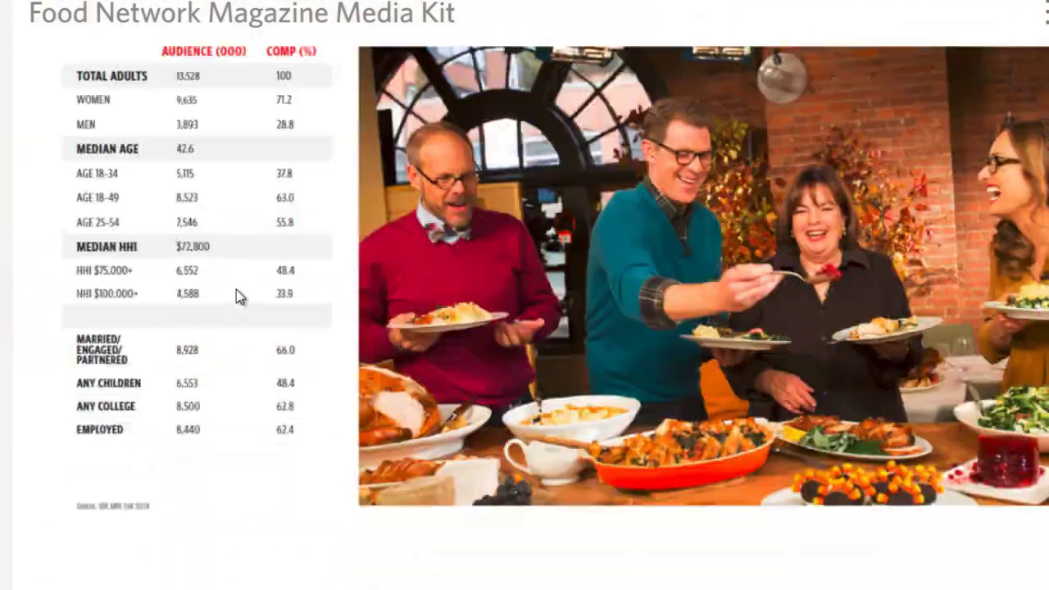
scroll(241, 289, up, 2)
scroll(241, 289, up, 2)
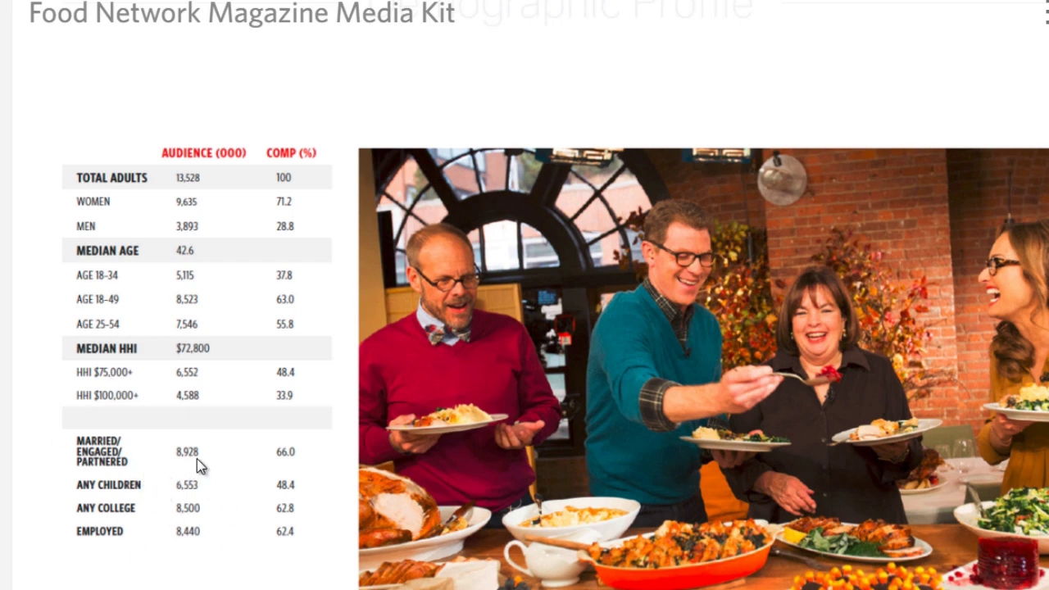
scroll(205, 455, down, 2)
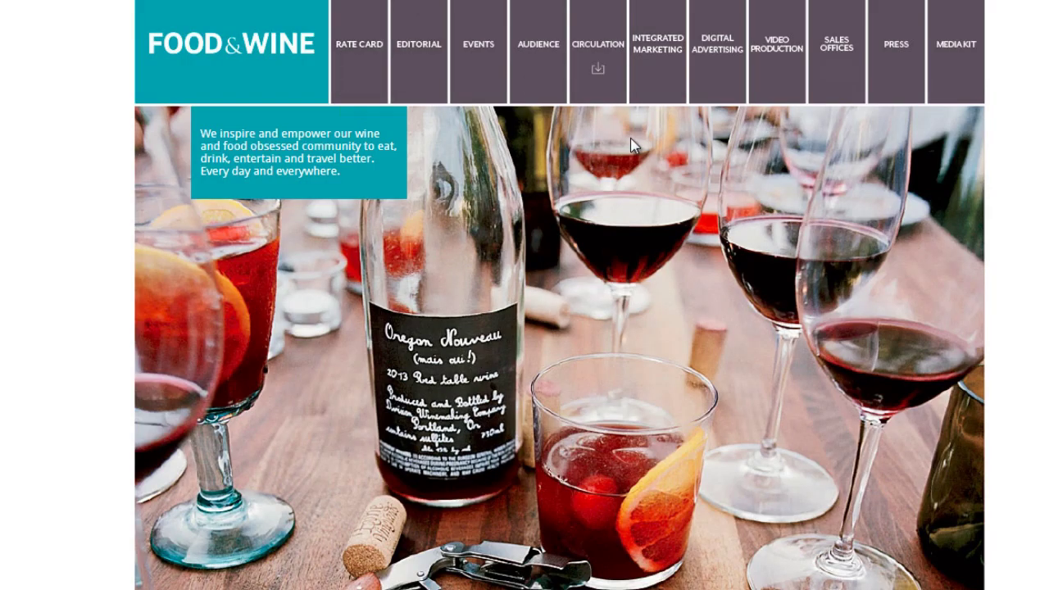
Open the Audience section of the Food & Wine media kit and look over the page.
click(540, 48)
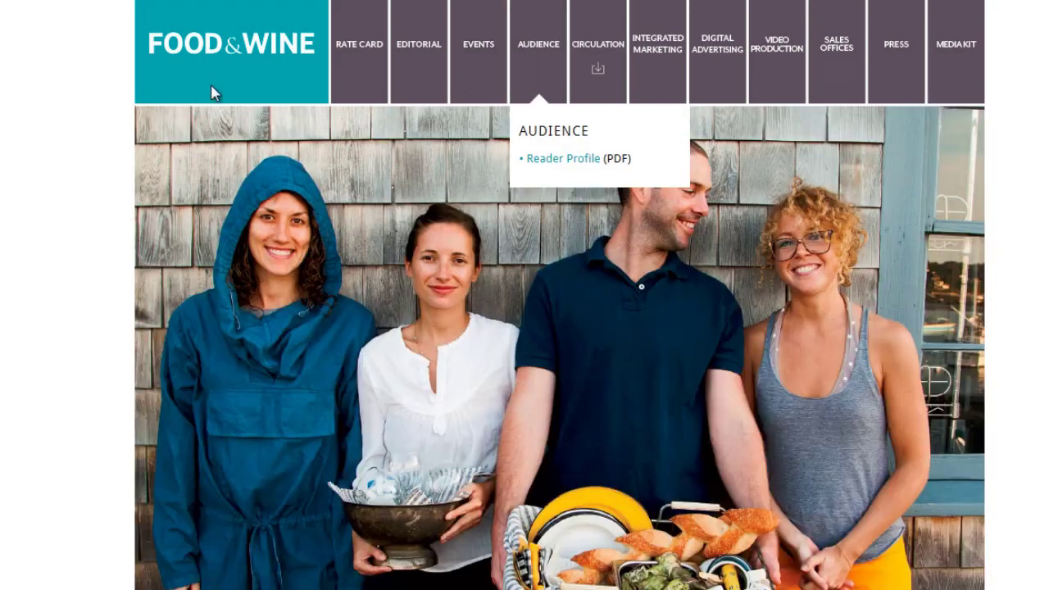
scroll(349, 205, down, 2)
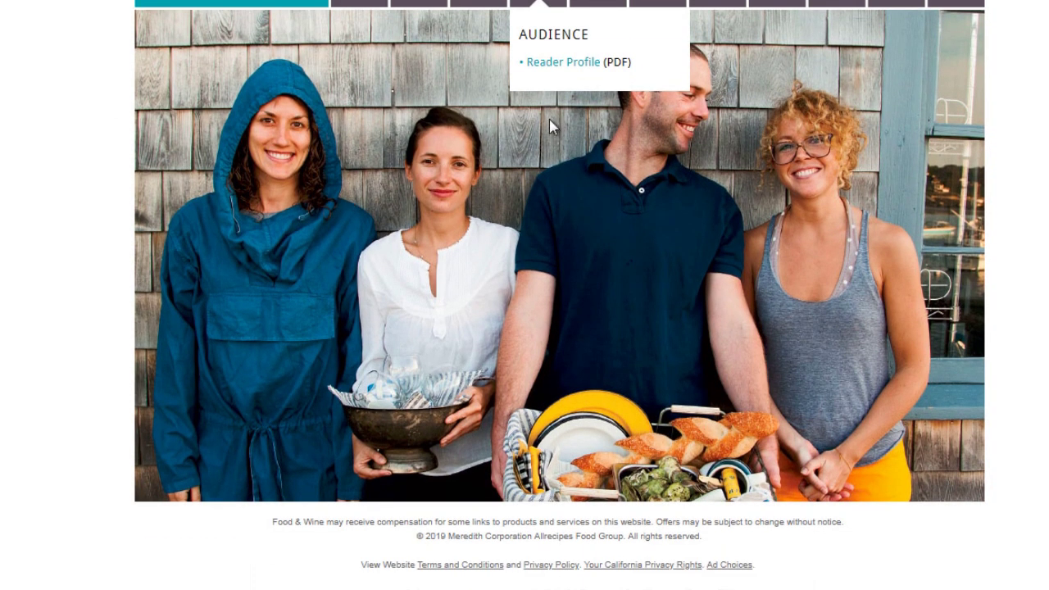
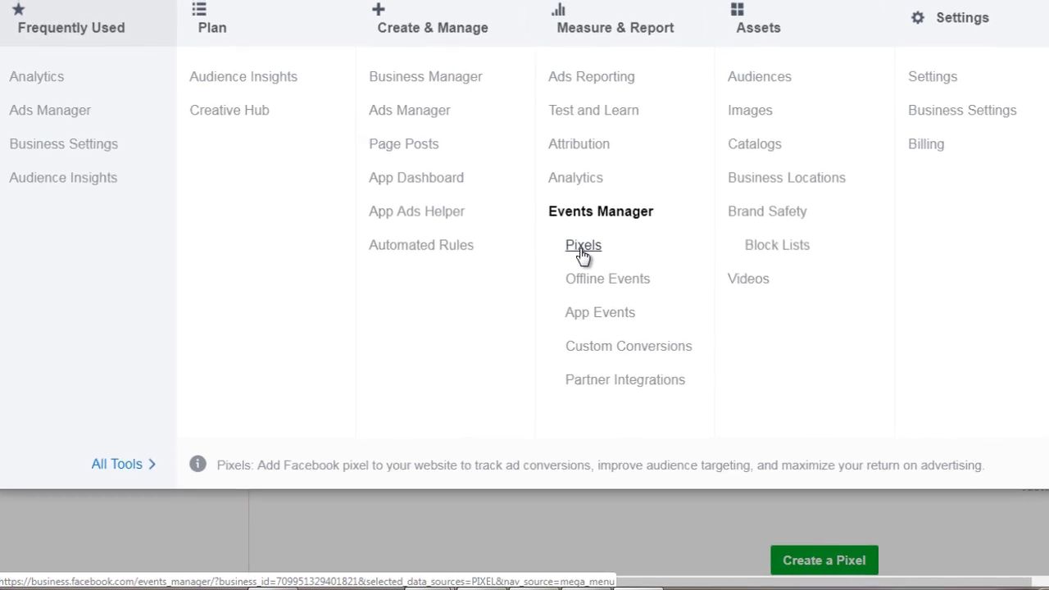
In Facebook Events Manager, add a new Facebook Pixel data source named "Scuba Diving Pixel".
click(624, 222)
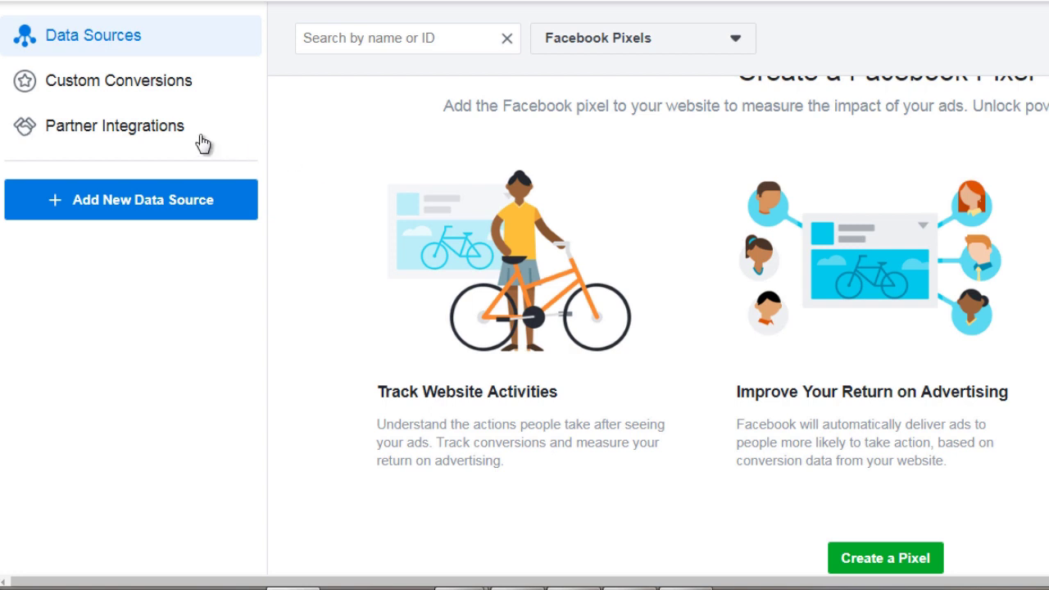
click(176, 208)
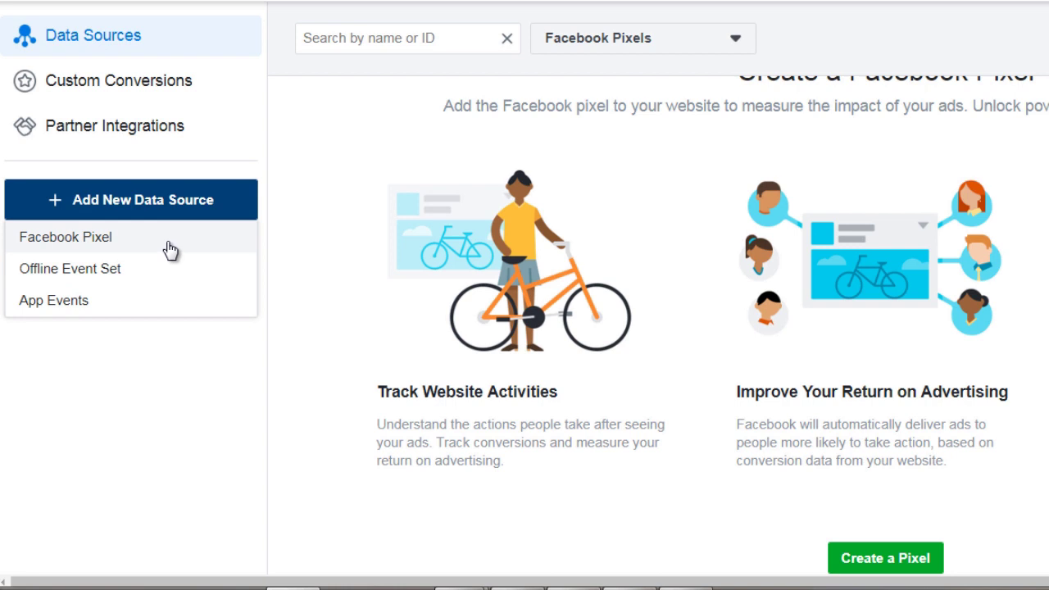
click(175, 208)
click(175, 208)
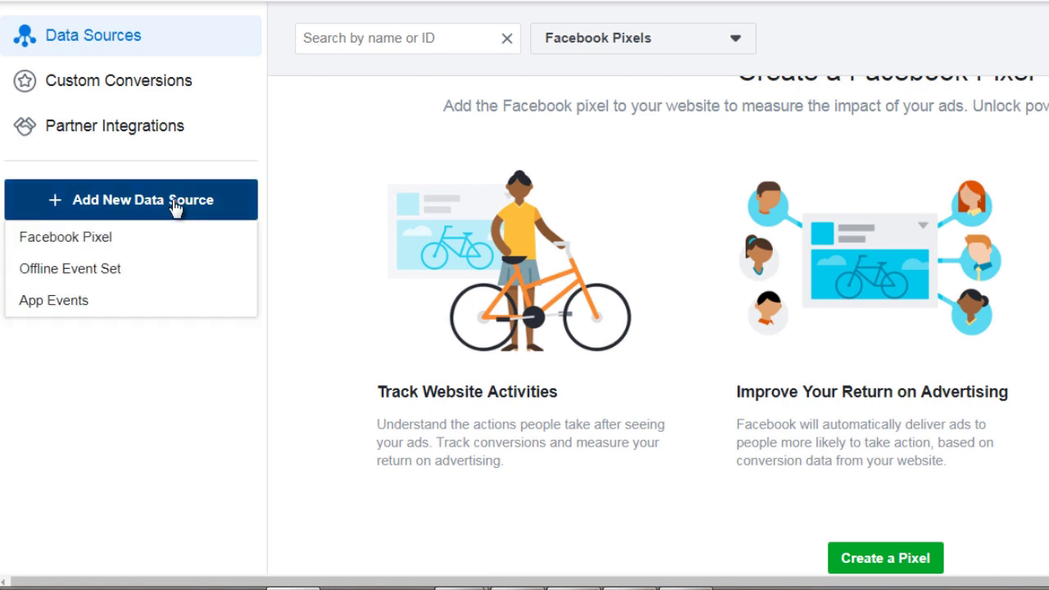
click(117, 243)
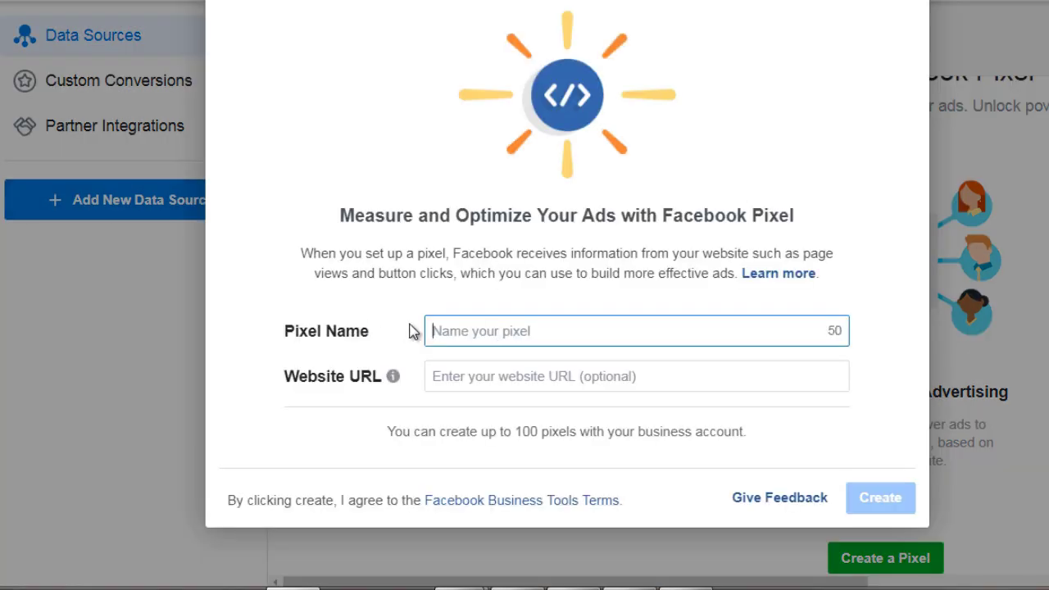
text(Scuba Div)
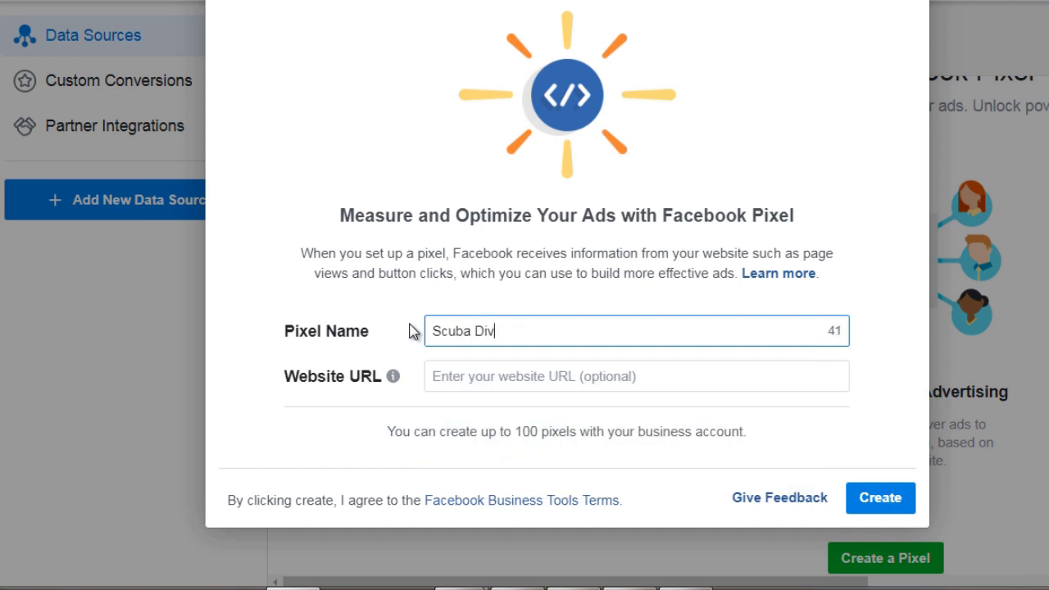
text(ing Pixel)
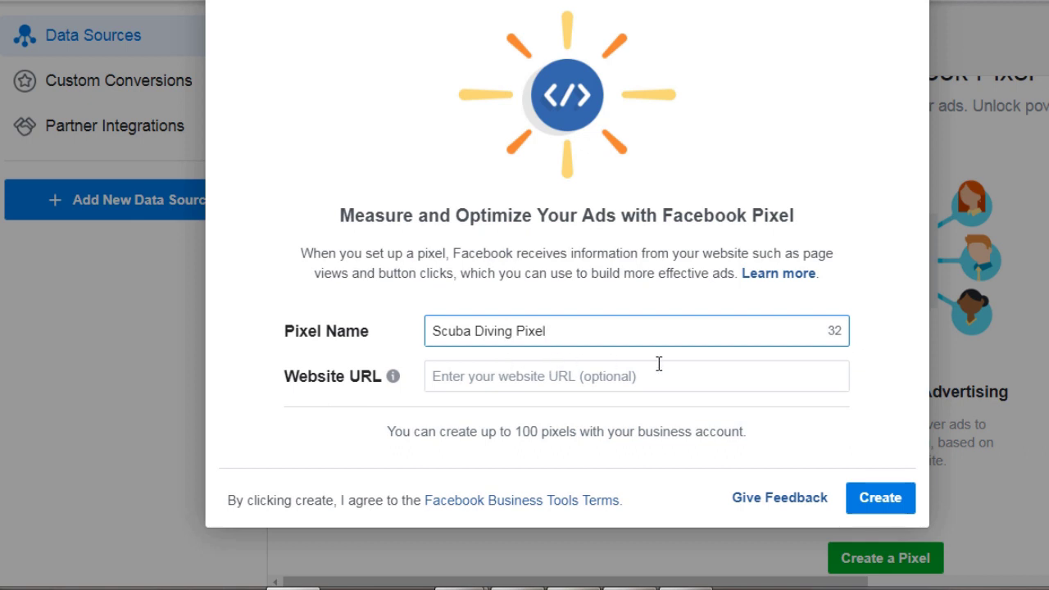
click(885, 496)
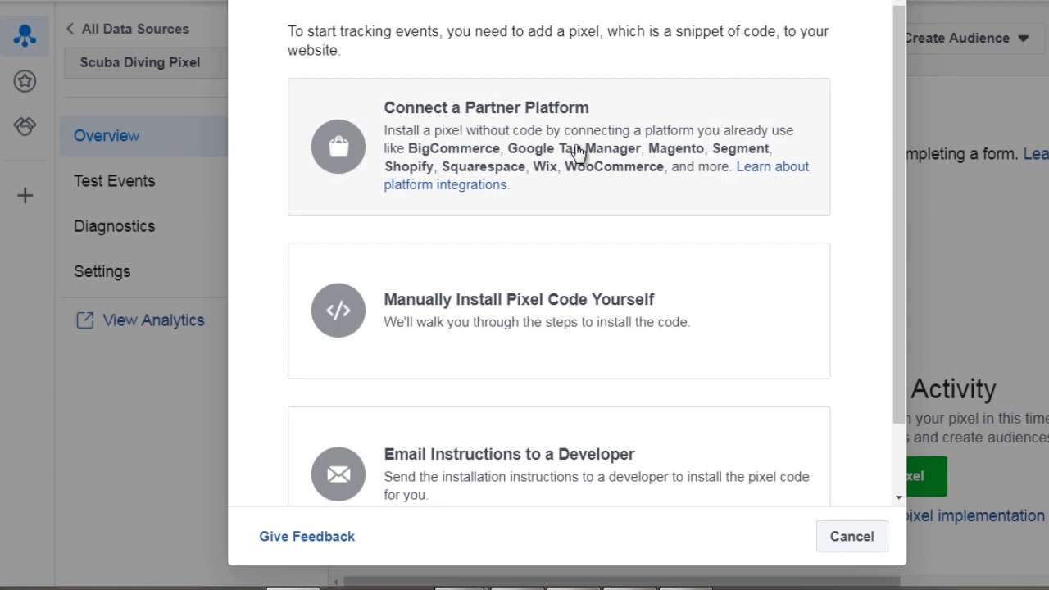
Choose to install the pixel code manually and read the instructions for locating the website header and pasting the code.
scroll(408, 166, down, 1)
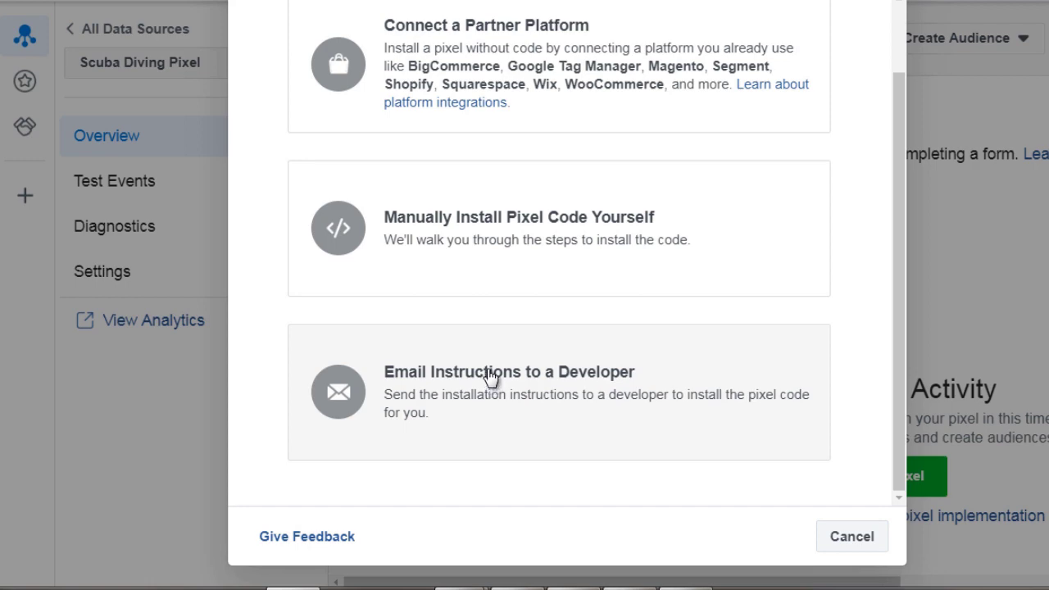
click(525, 234)
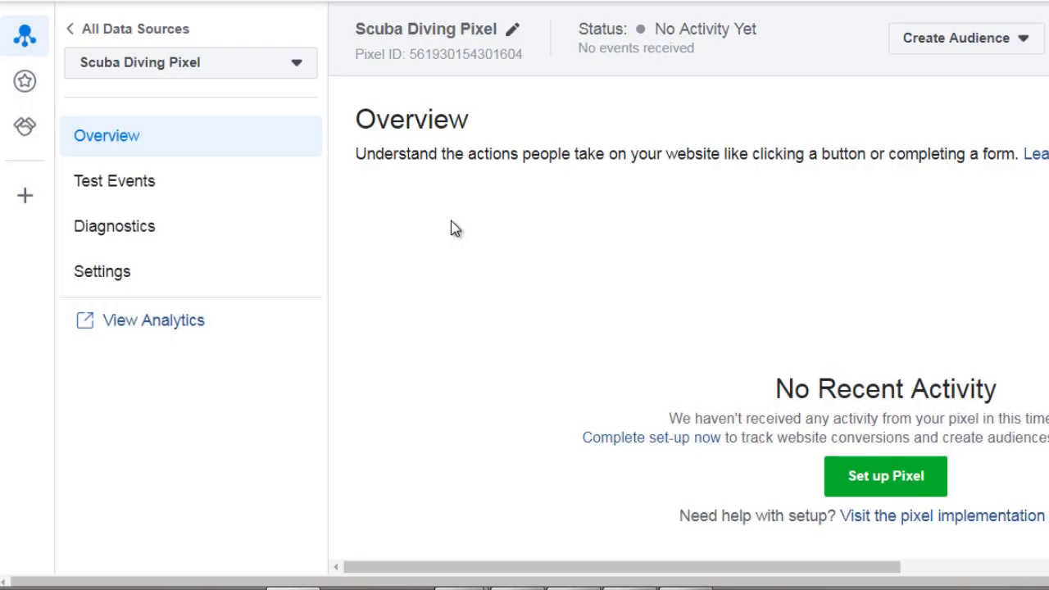
scroll(452, 227, down, 1)
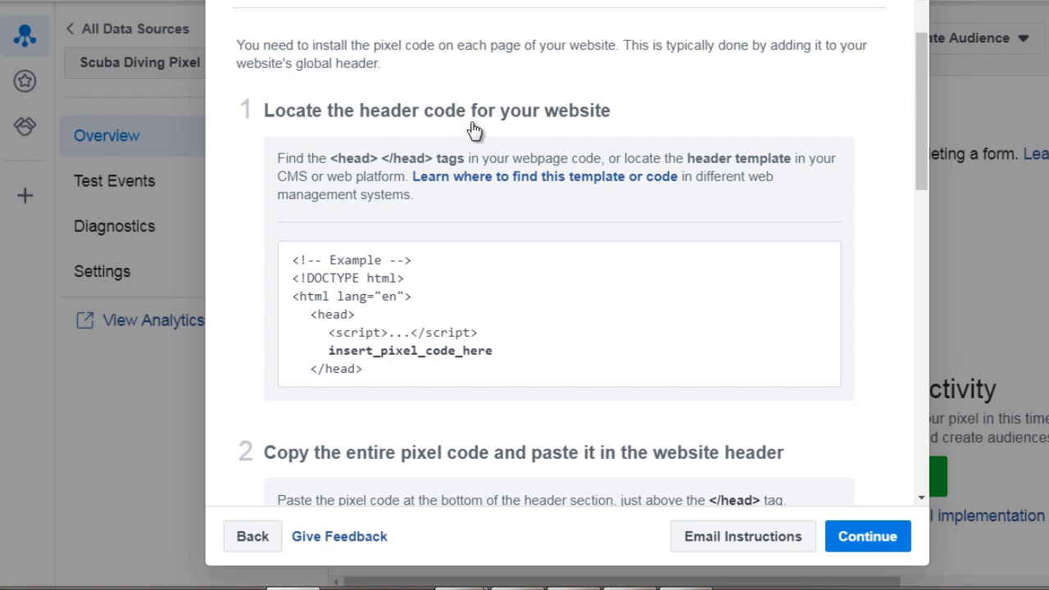
scroll(510, 201, down, 1)
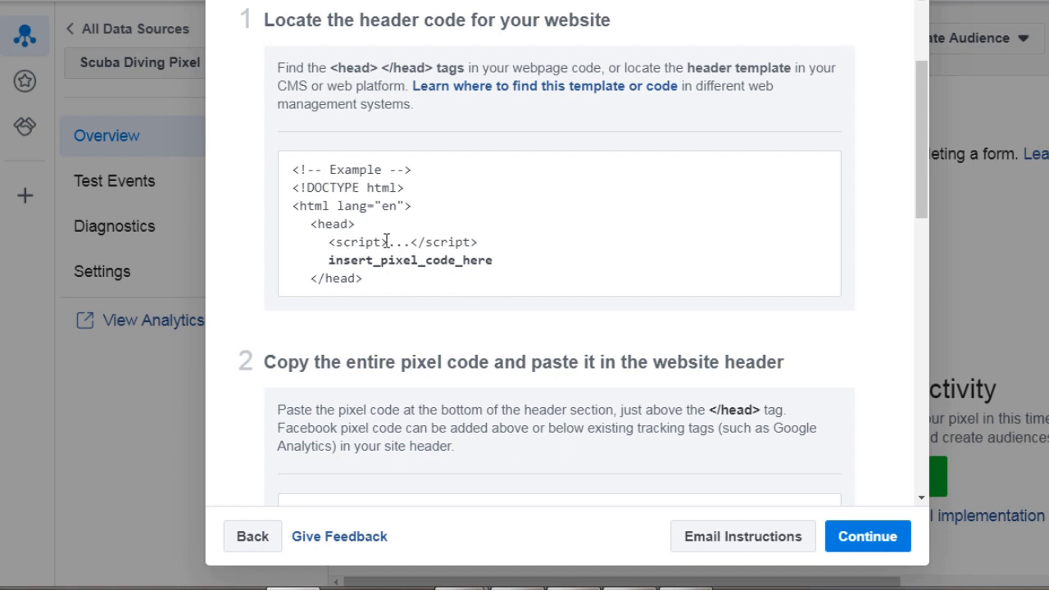
scroll(395, 254, down, 3)
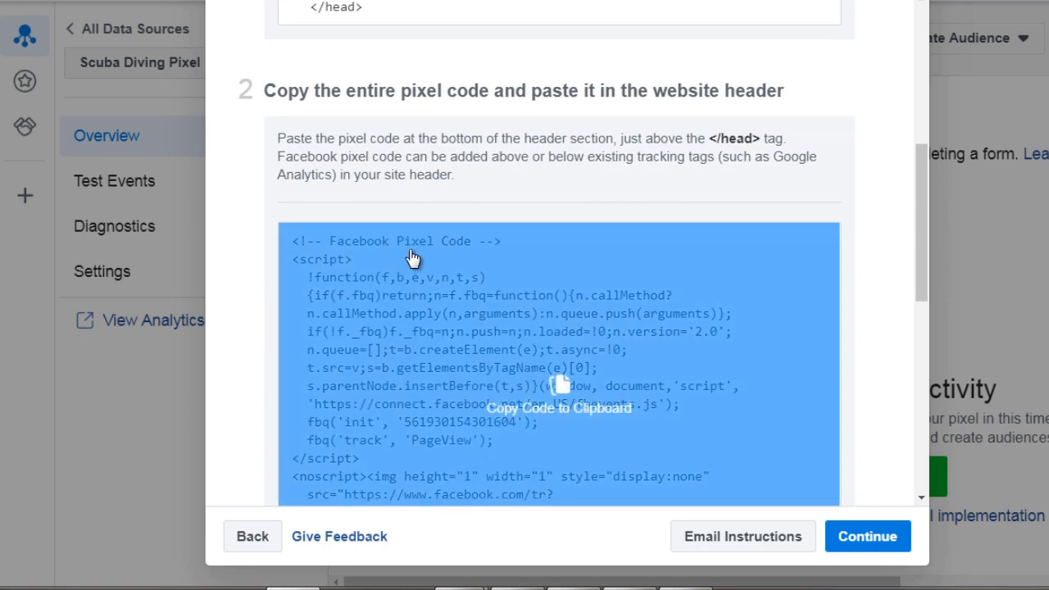
scroll(412, 259, up, 2)
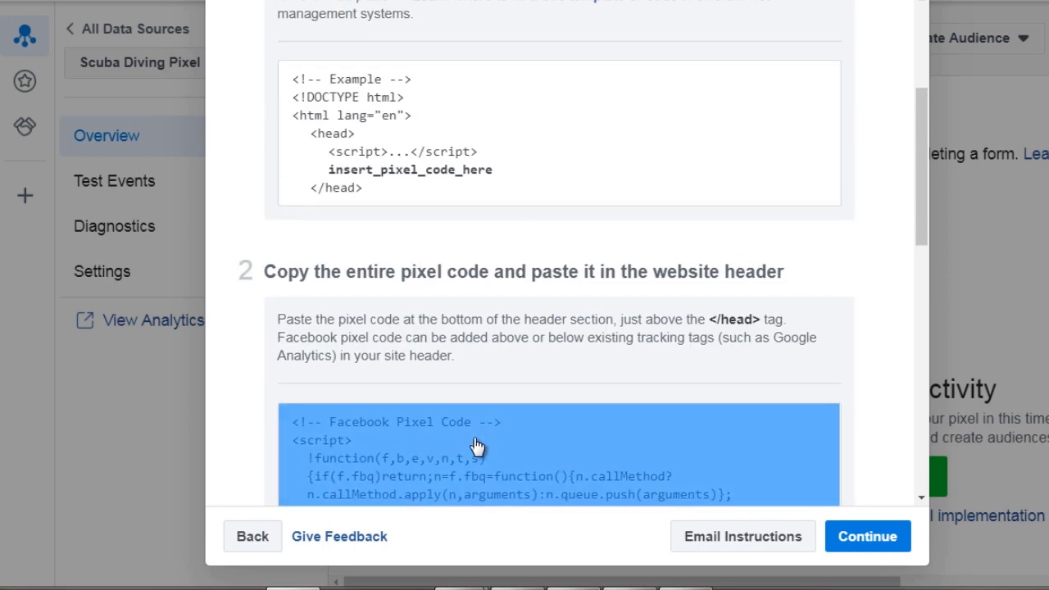
Copy the entire Facebook pixel code, continue to the event setup stage and choose to install the event code manually.
click(477, 446)
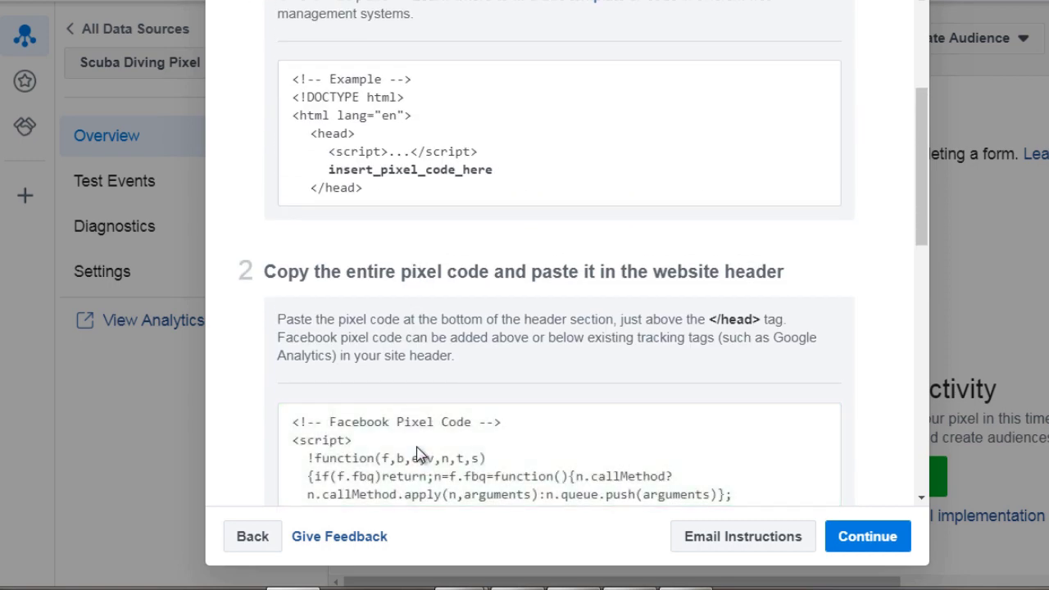
click(868, 537)
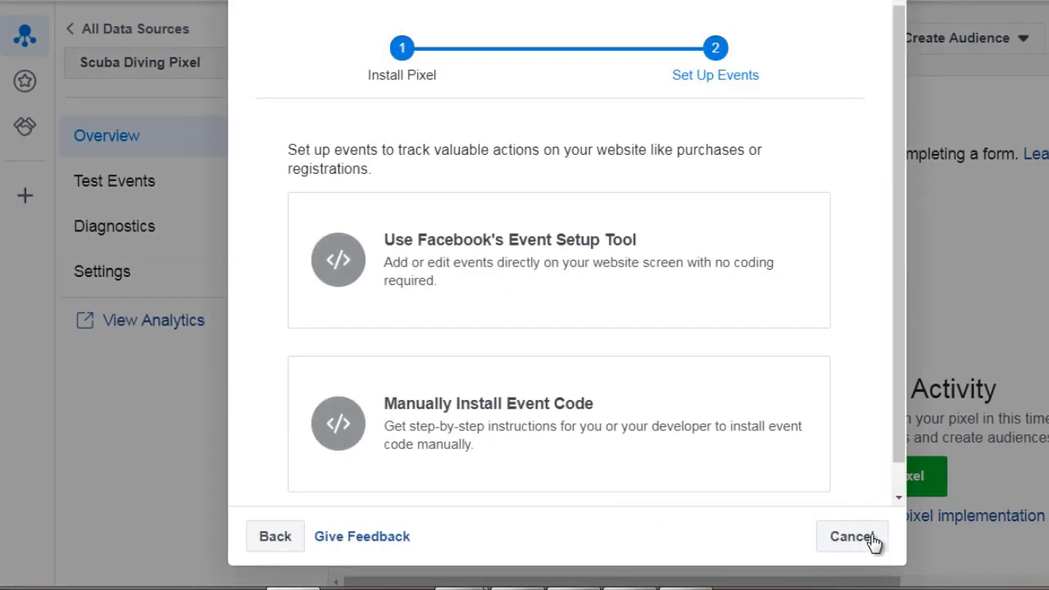
scroll(613, 271, down, 1)
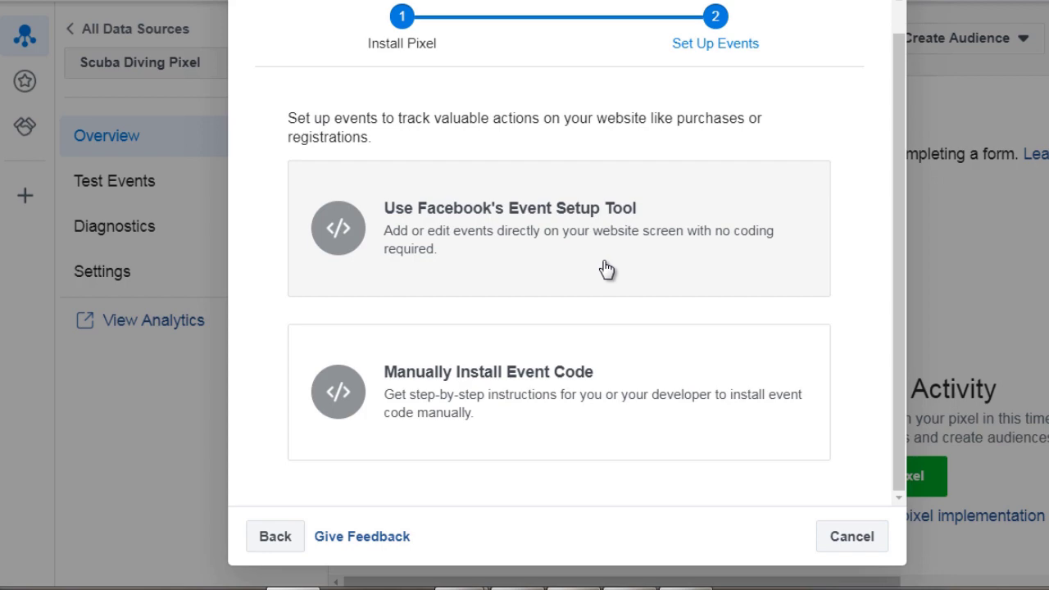
click(534, 243)
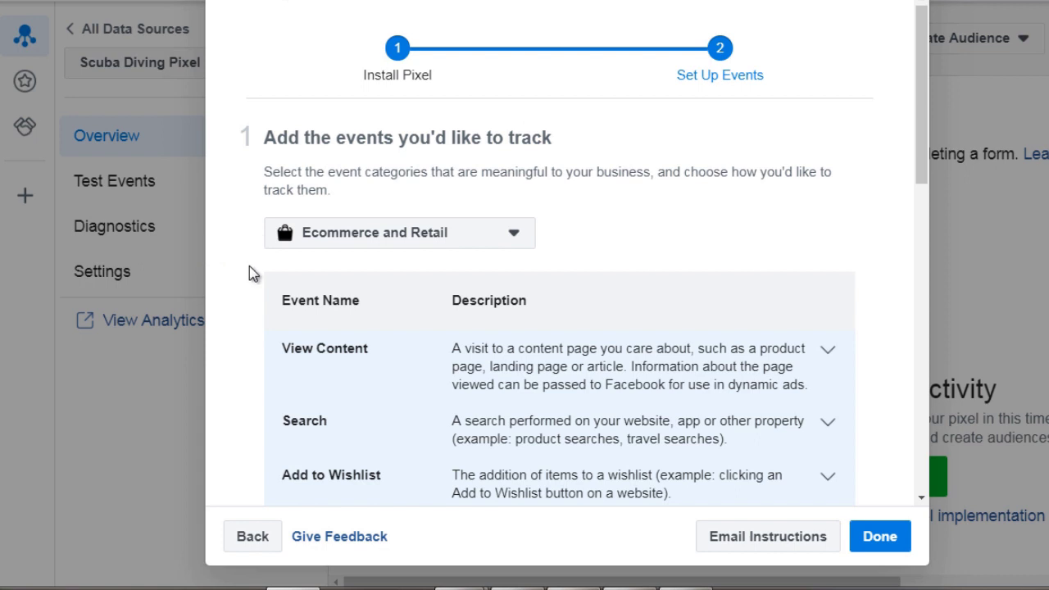
Review the Ecommerce and Retail event list and examine the Purchase event's parameters, code snippet and placement instructions.
scroll(250, 266, down, 2)
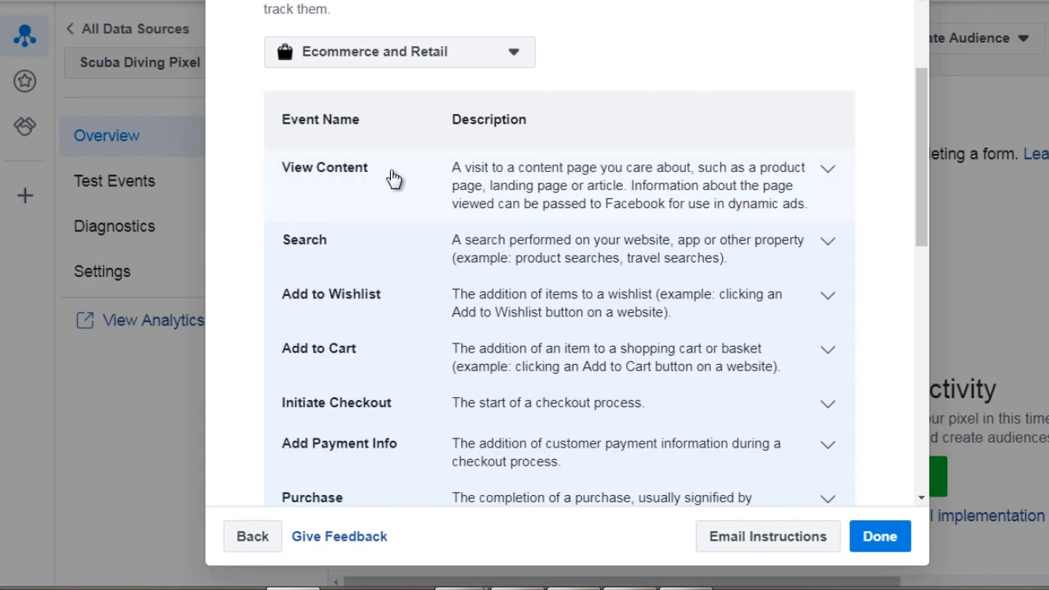
scroll(452, 234, down, 2)
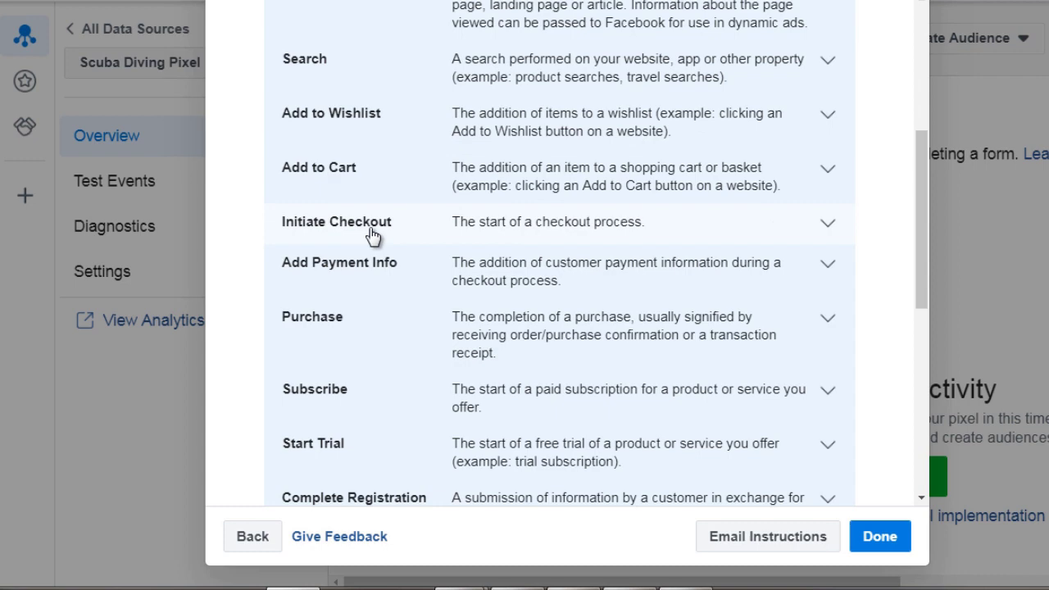
scroll(371, 234, down, 2)
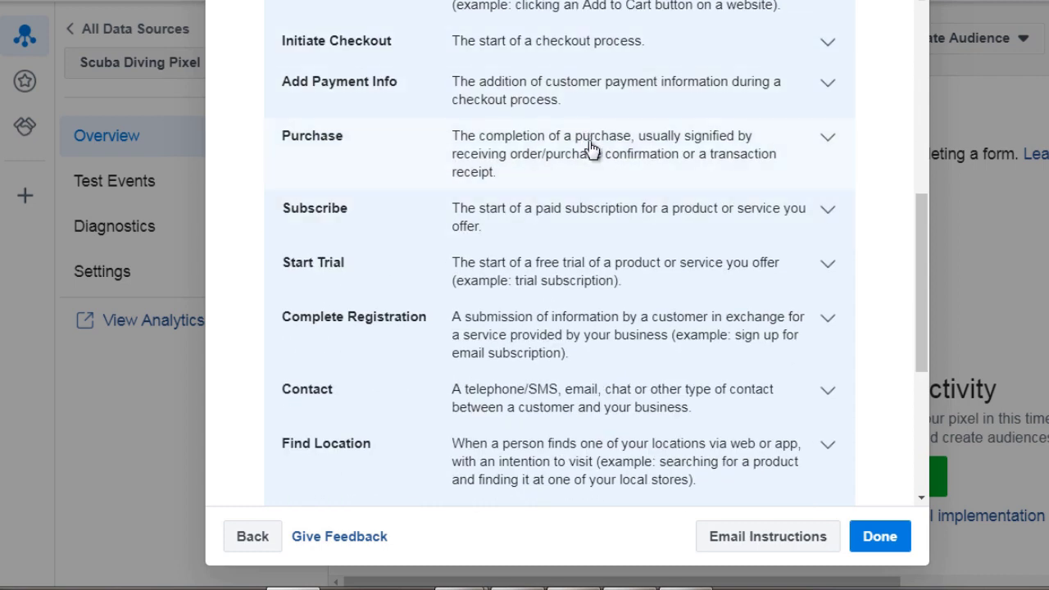
click(592, 147)
scroll(535, 266, down, 6)
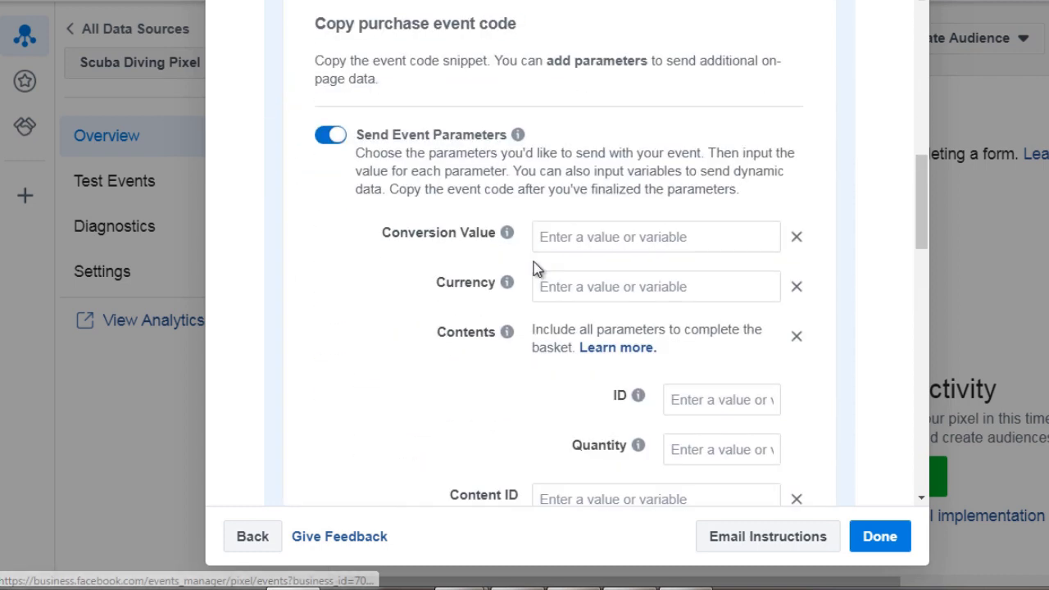
scroll(533, 266, down, 2)
mouse_move(428, 225)
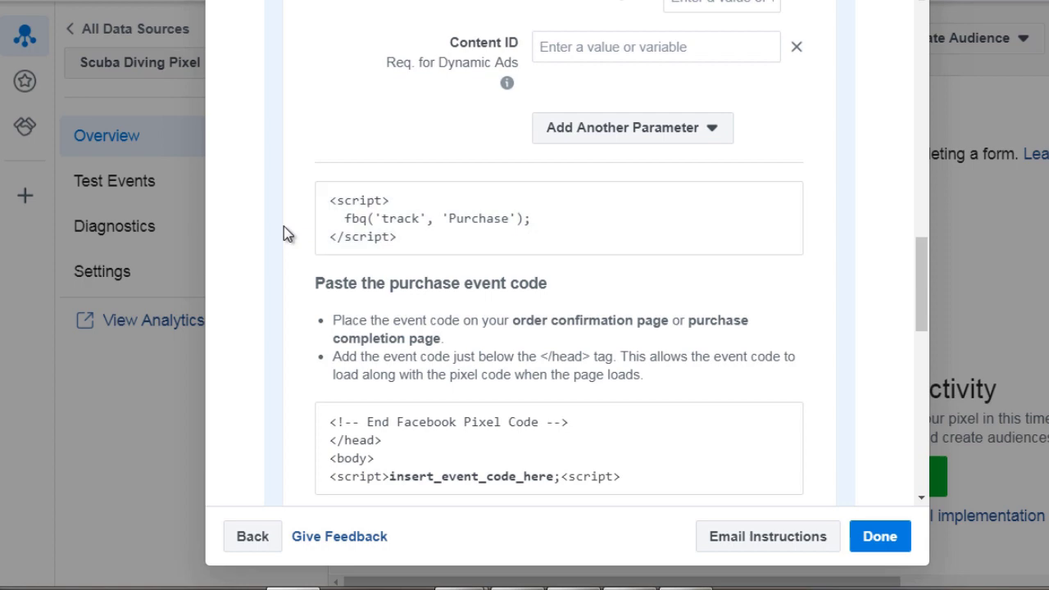
scroll(284, 226, down, 4)
scroll(282, 230, down, 2)
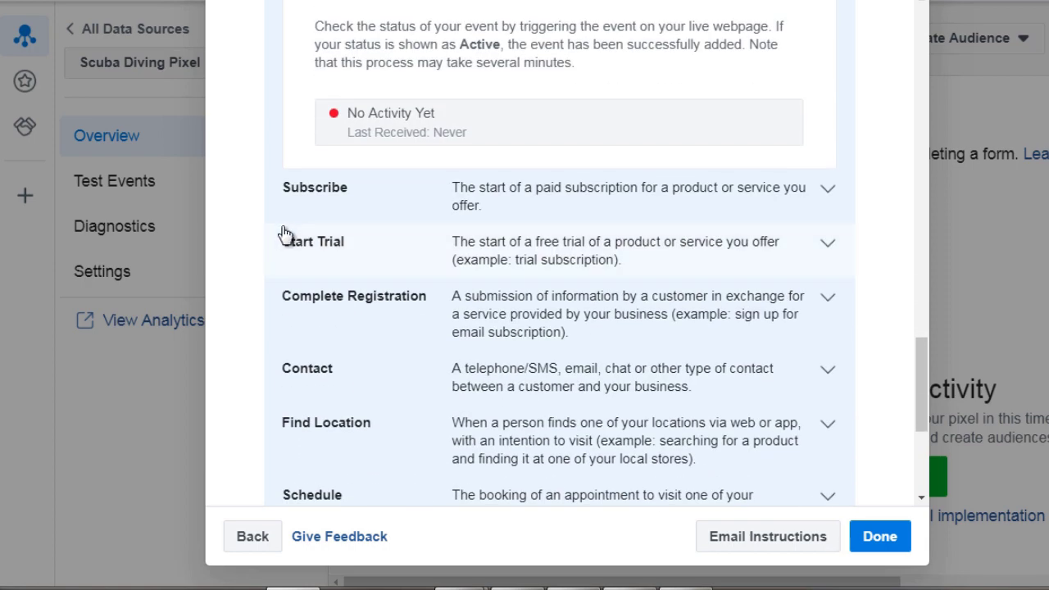
Expand the Subscribe event and read its parameters, code snippet and pasting instructions.
click(366, 207)
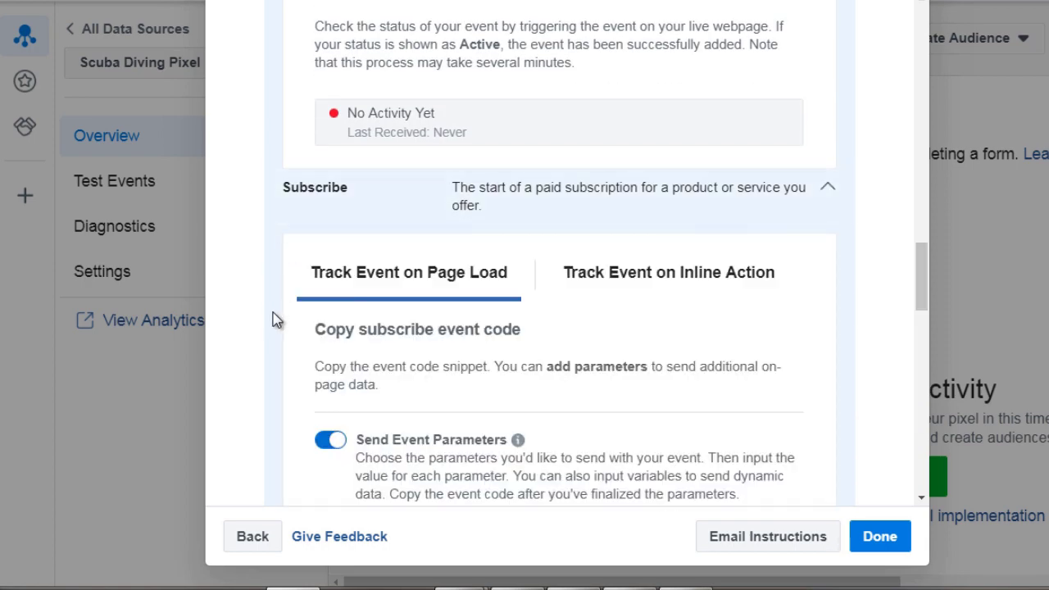
scroll(282, 304, down, 4)
scroll(282, 304, down, 1)
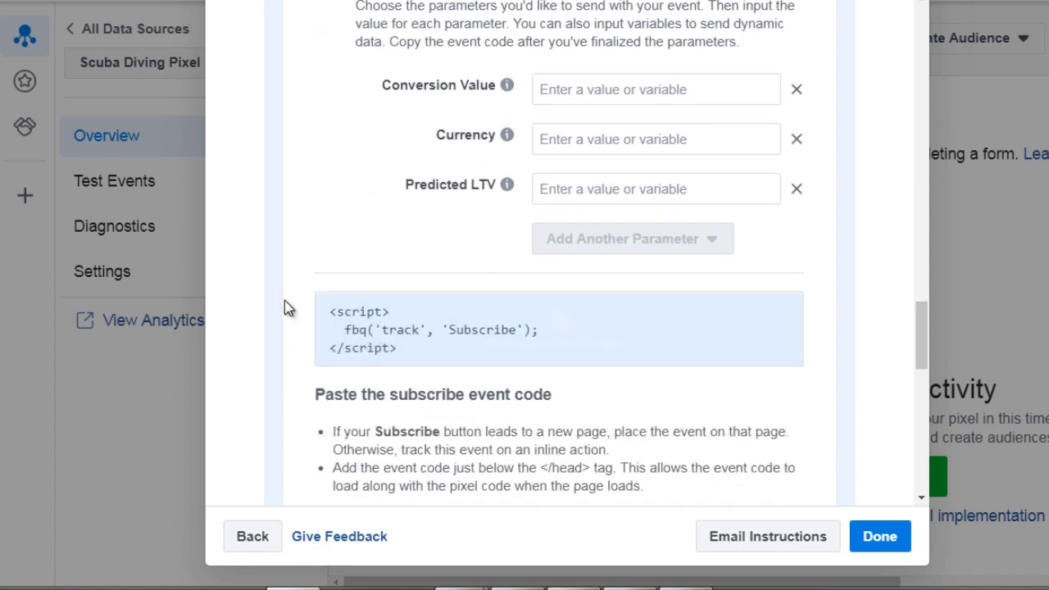
scroll(284, 300, down, 2)
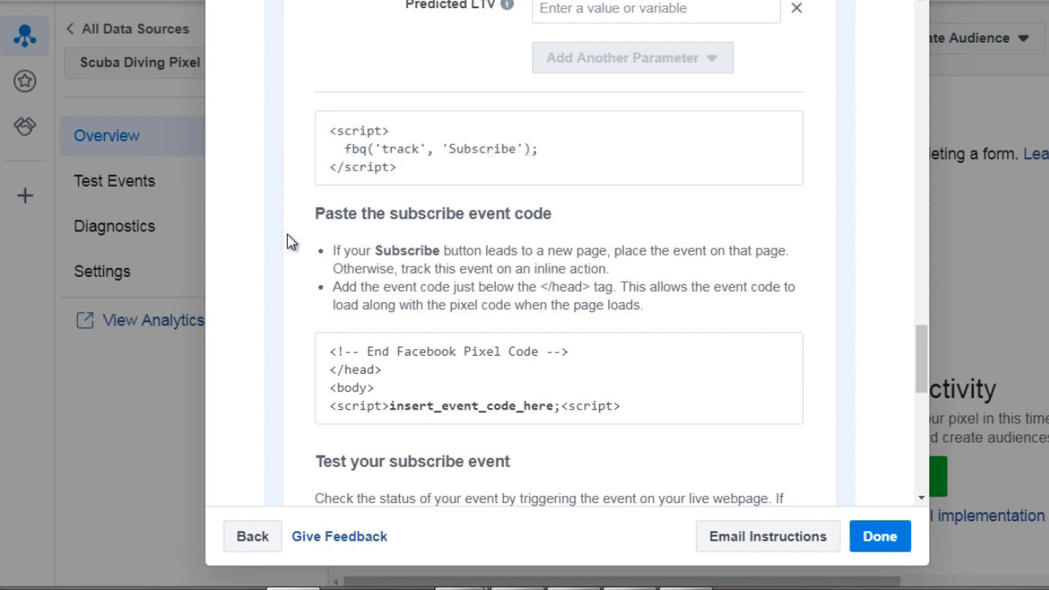
scroll(288, 240, down, 5)
Return to the View Content event, expand it and examine its parameters, event code and placement instructions.
scroll(316, 246, up, 10)
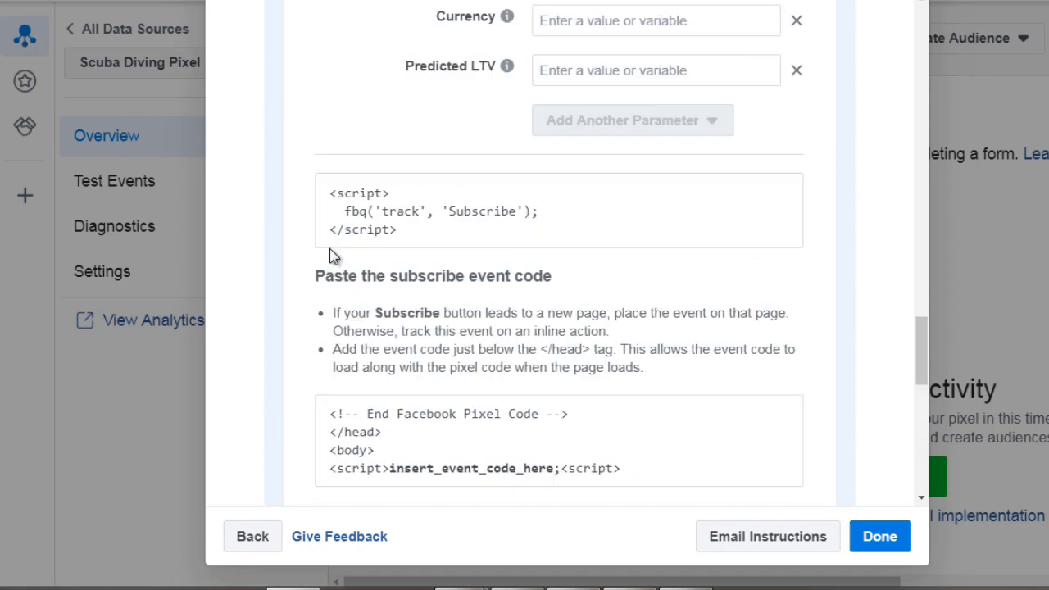
scroll(324, 256, up, 10)
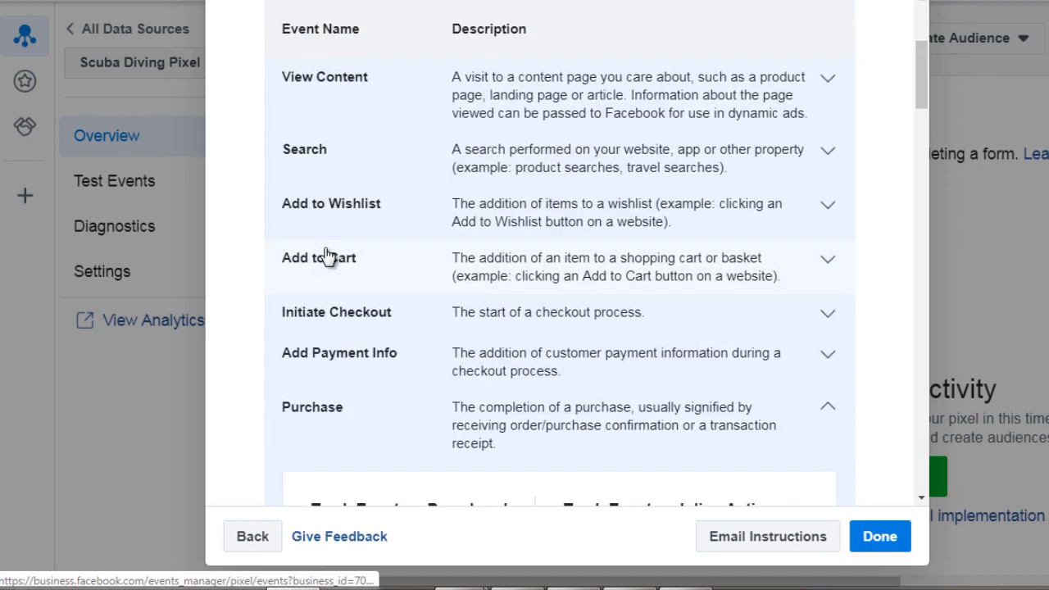
click(328, 192)
scroll(258, 211, down, 7)
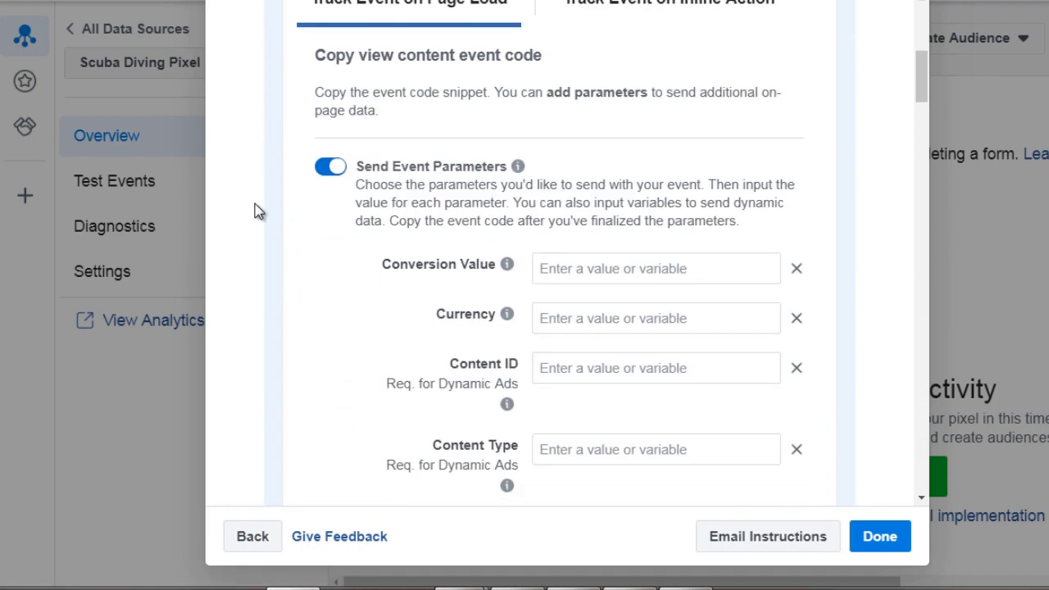
scroll(310, 193, down, 2)
mouse_move(377, 201)
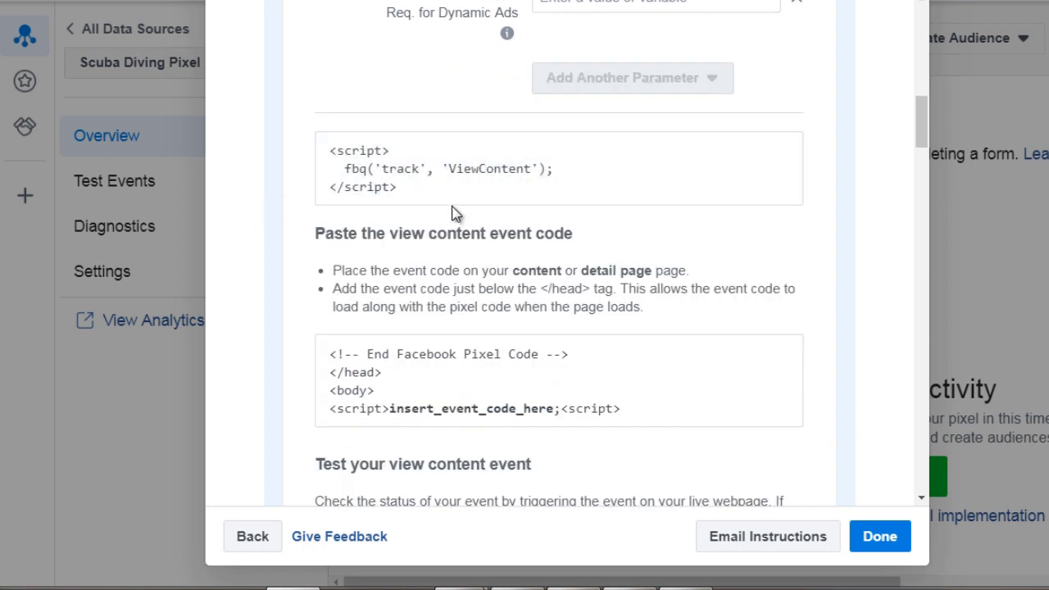
mouse_move(454, 208)
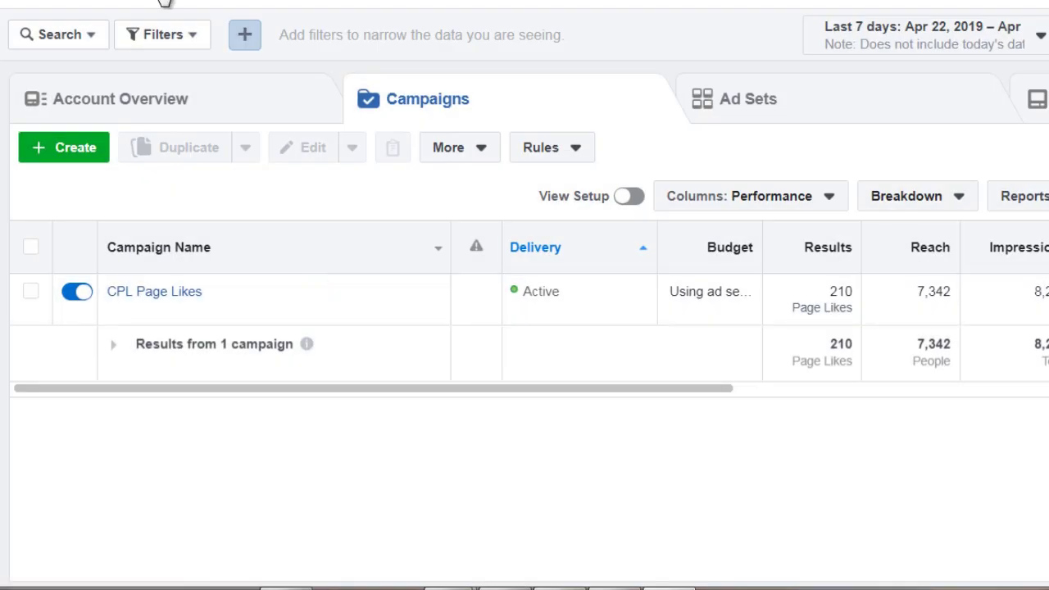
In Ads Manager, start creating a new campaign and look over the marketing objectives.
click(168, 3)
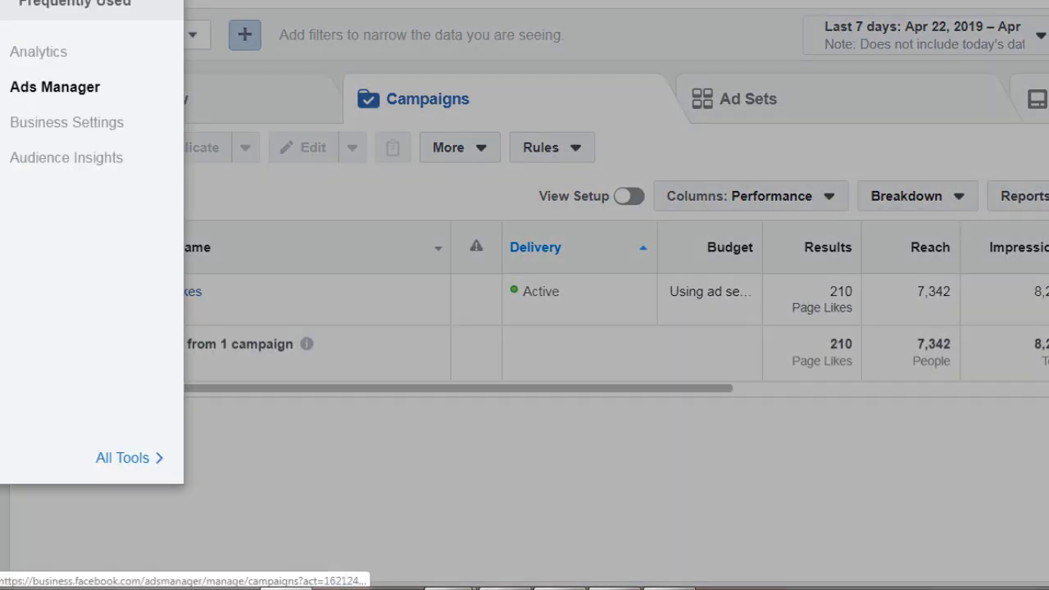
click(286, 96)
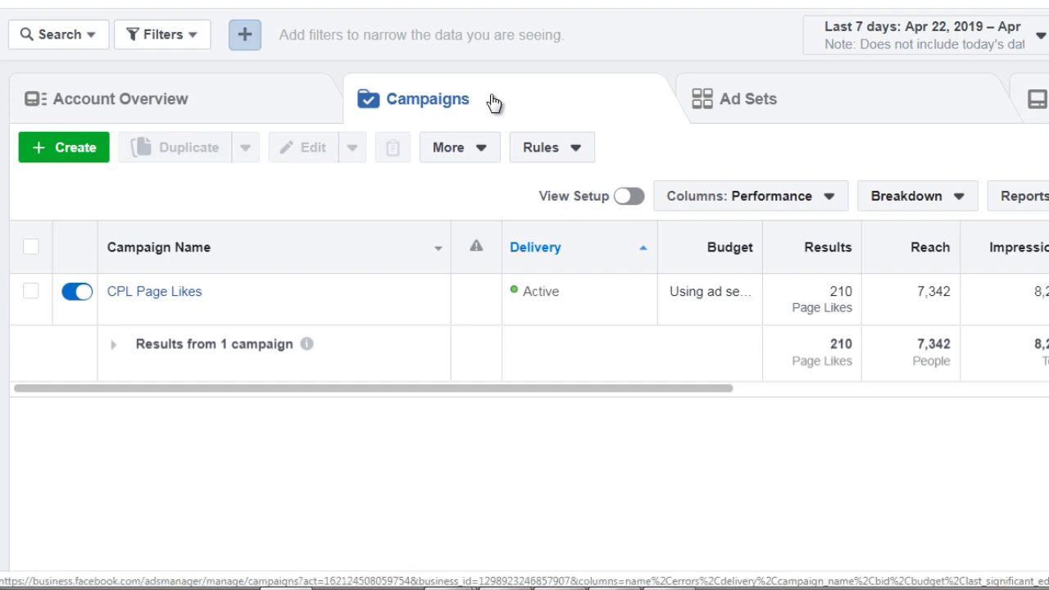
click(84, 155)
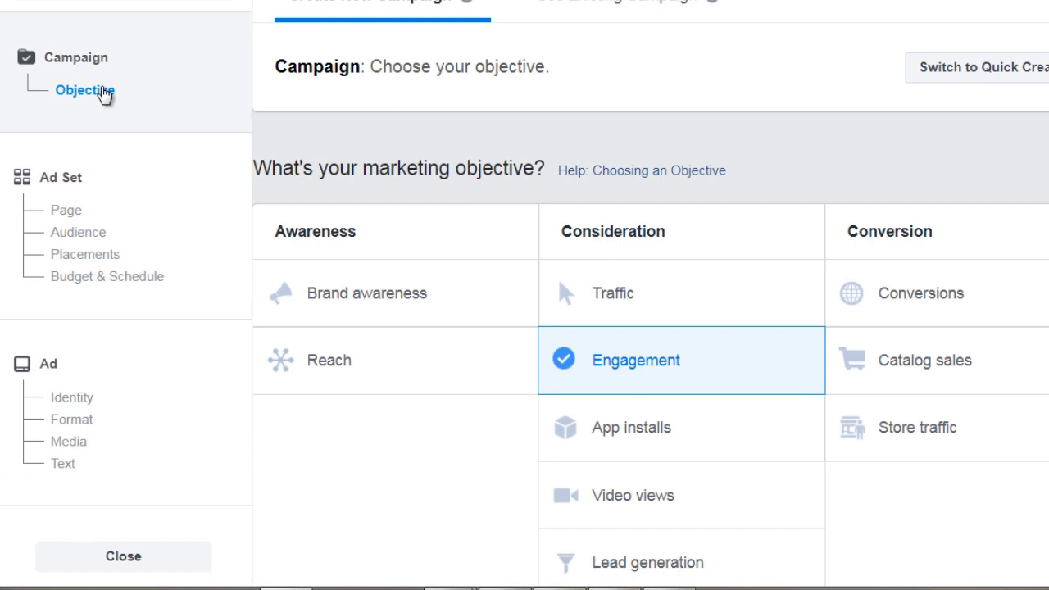
scroll(580, 187, down, 1)
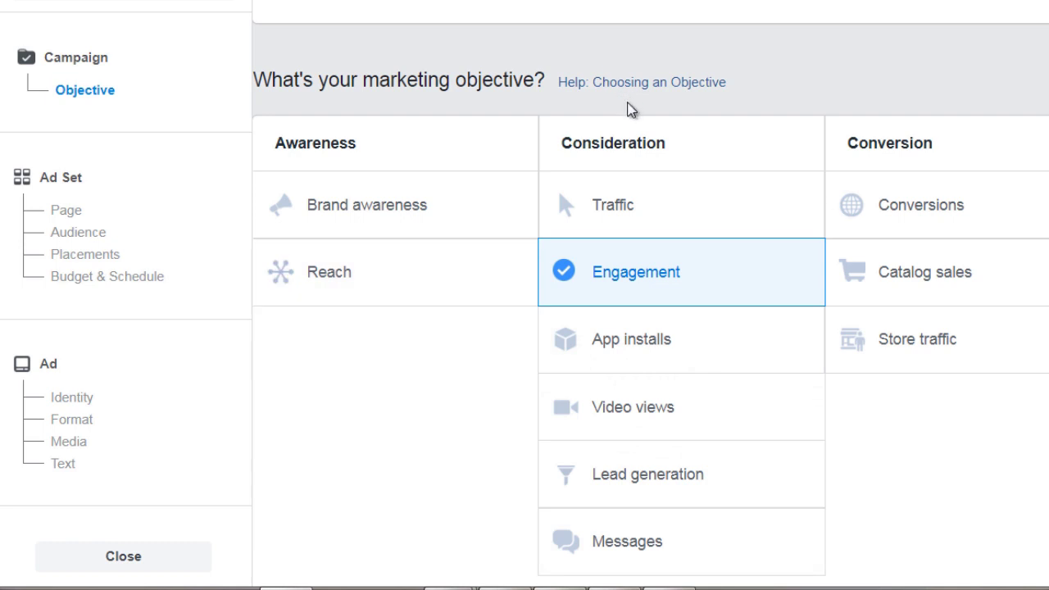
Try out the Traffic objective and the Engagement objective with its Page likes type.
click(637, 215)
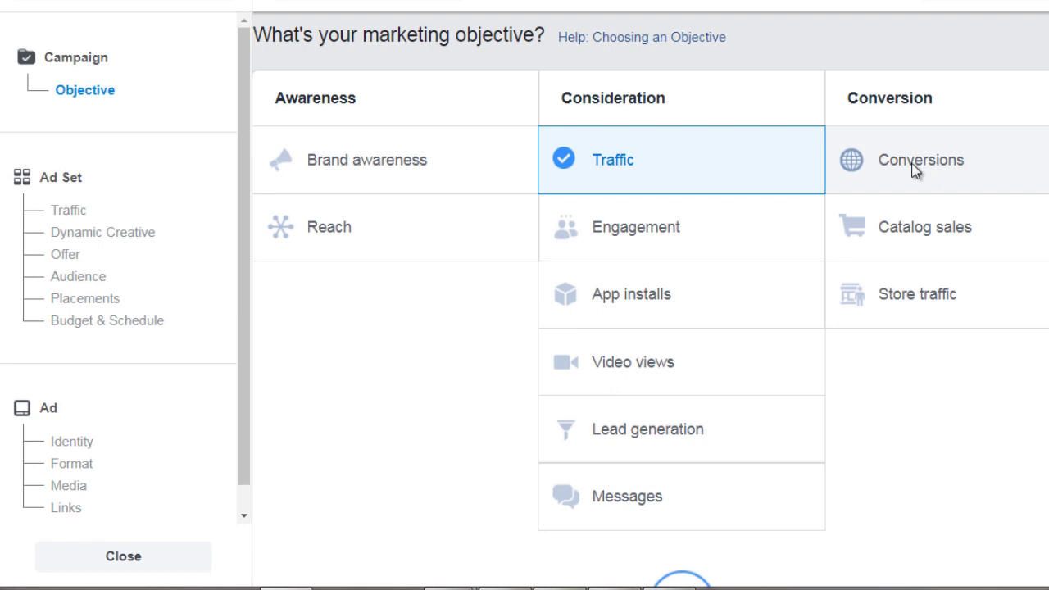
click(736, 234)
scroll(713, 263, down, 5)
scroll(687, 261, down, 2)
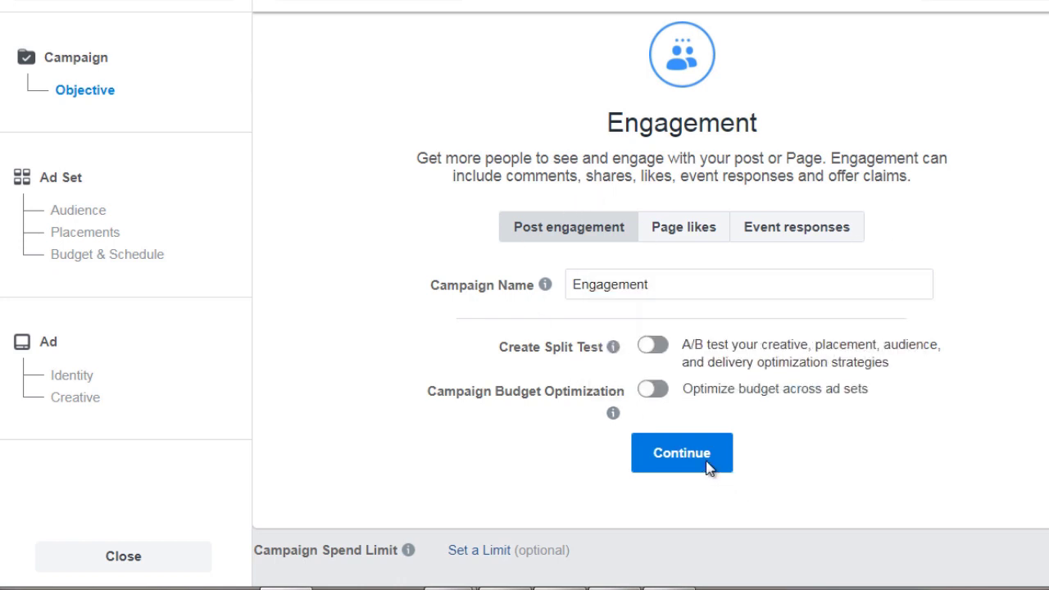
click(697, 224)
scroll(696, 441, up, 4)
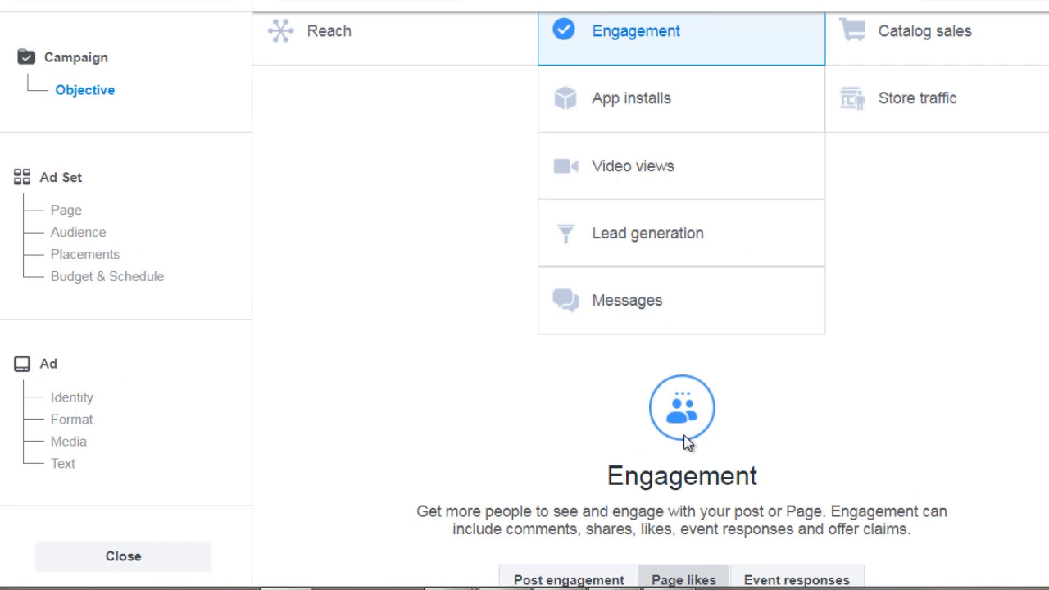
scroll(527, 344, up, 3)
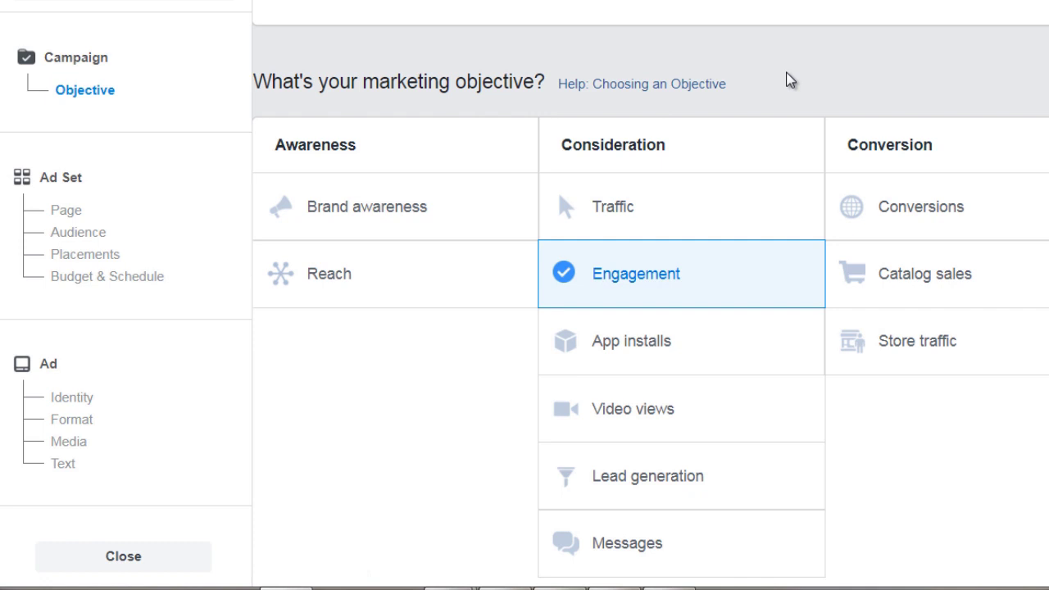
click(709, 229)
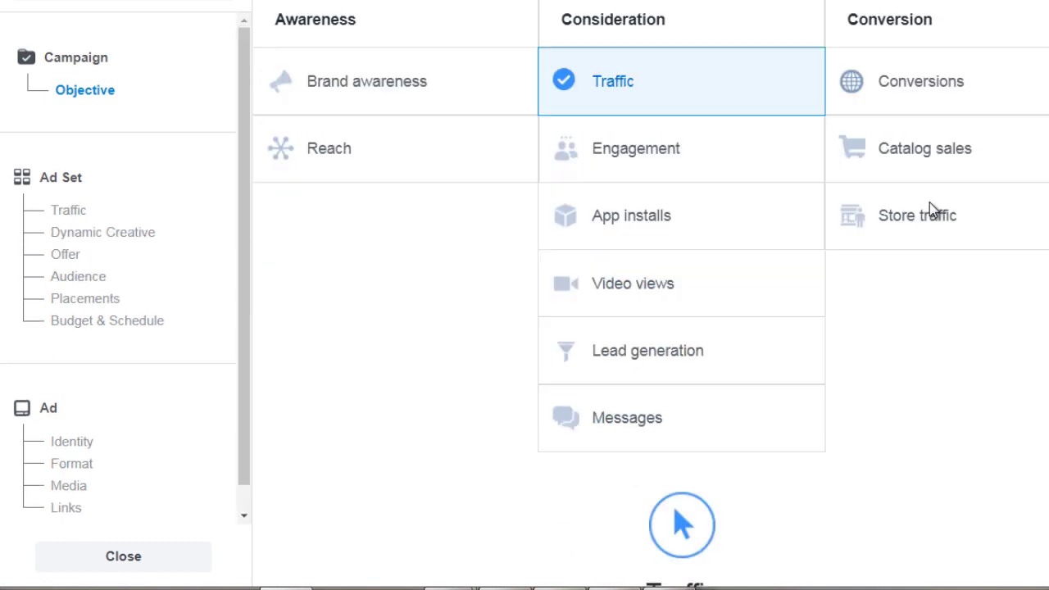
Choose the Conversions objective, name the campaign "Conversions - Example Test" and continue to the ad set settings.
click(905, 98)
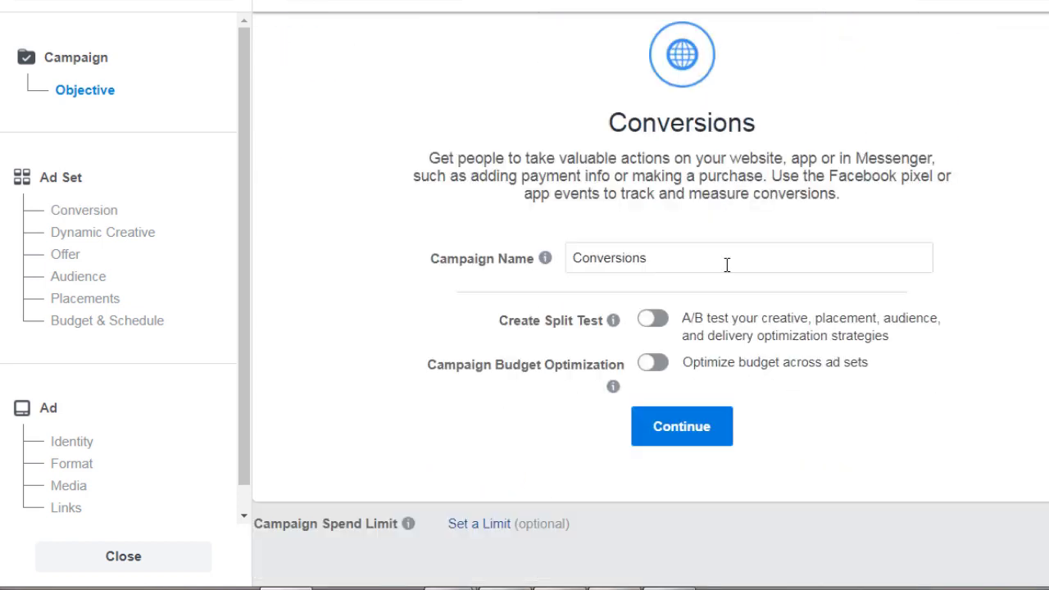
click(704, 254)
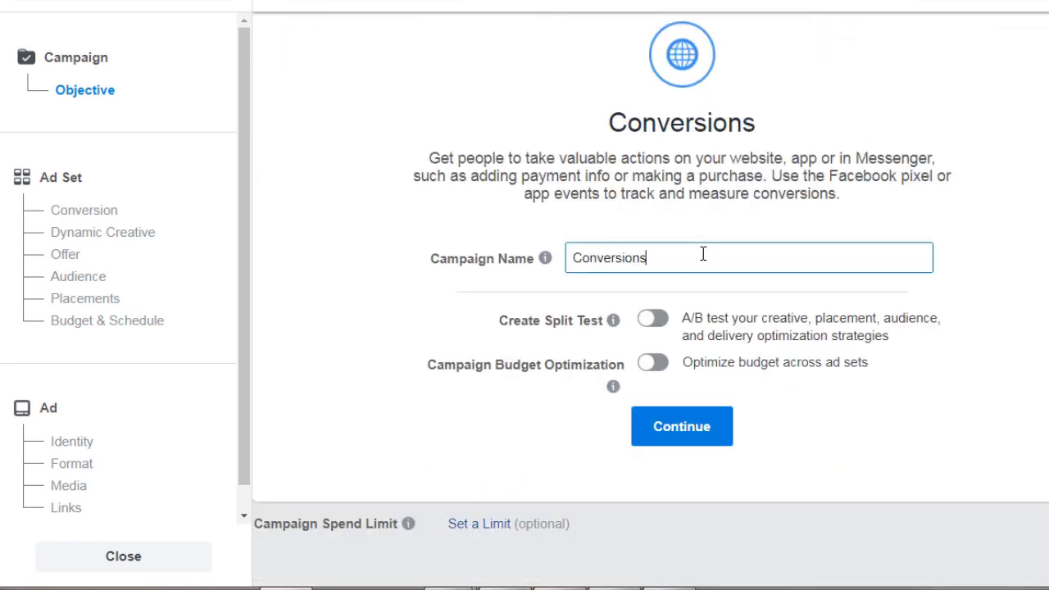
text(- Example )
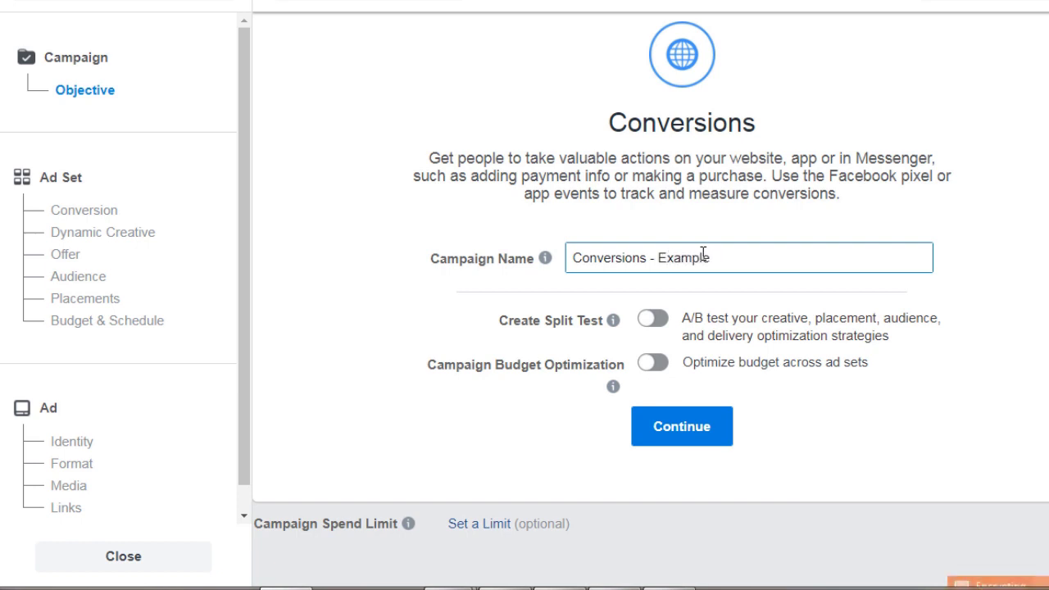
text(Test)
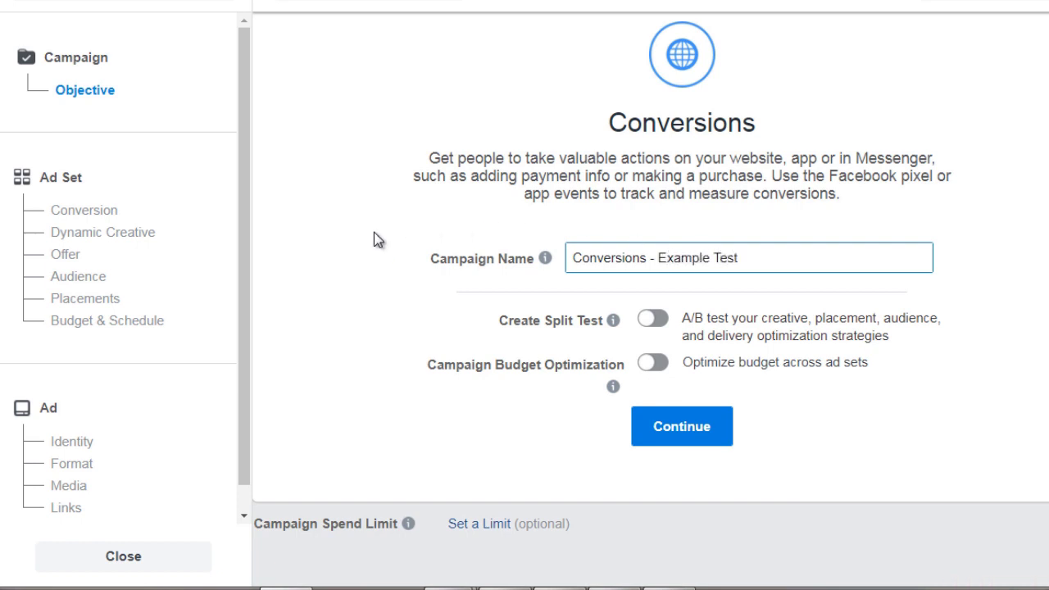
click(393, 242)
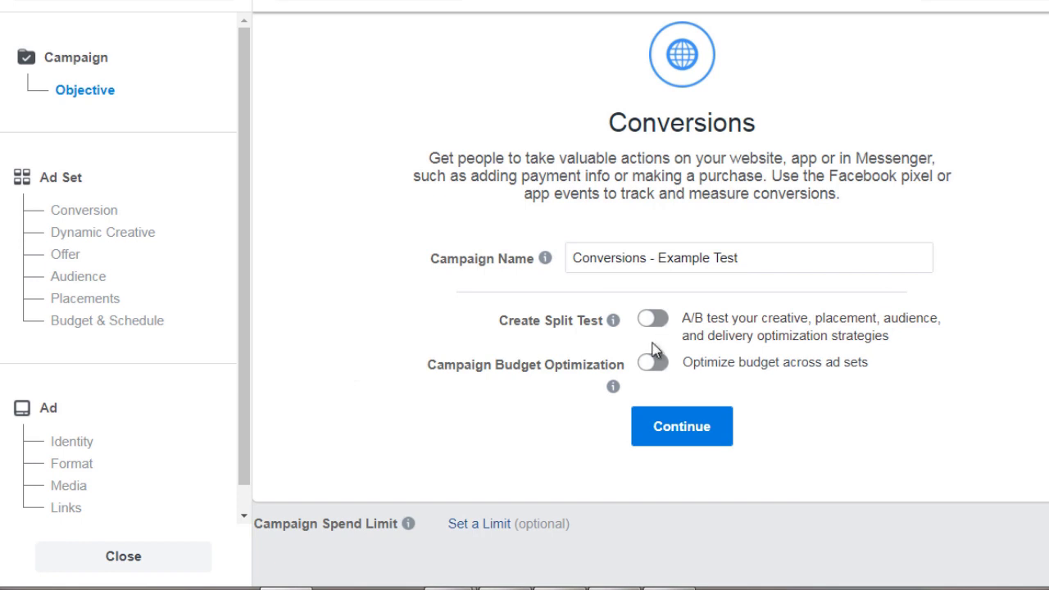
click(678, 441)
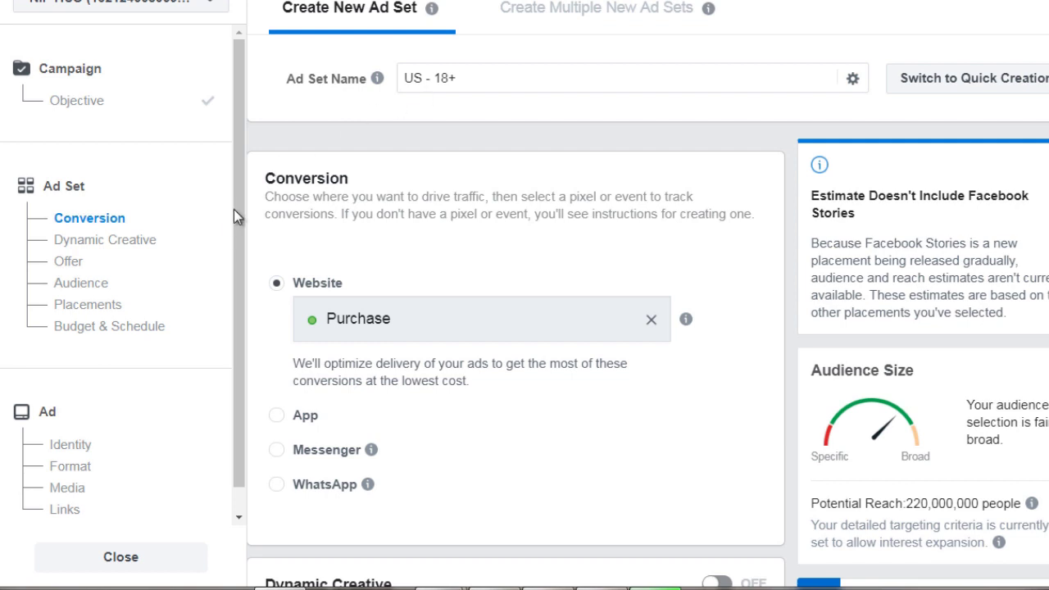
Try out Dynamic Creative for the ad set by turning it on, and switch it back off.
scroll(251, 210, down, 2)
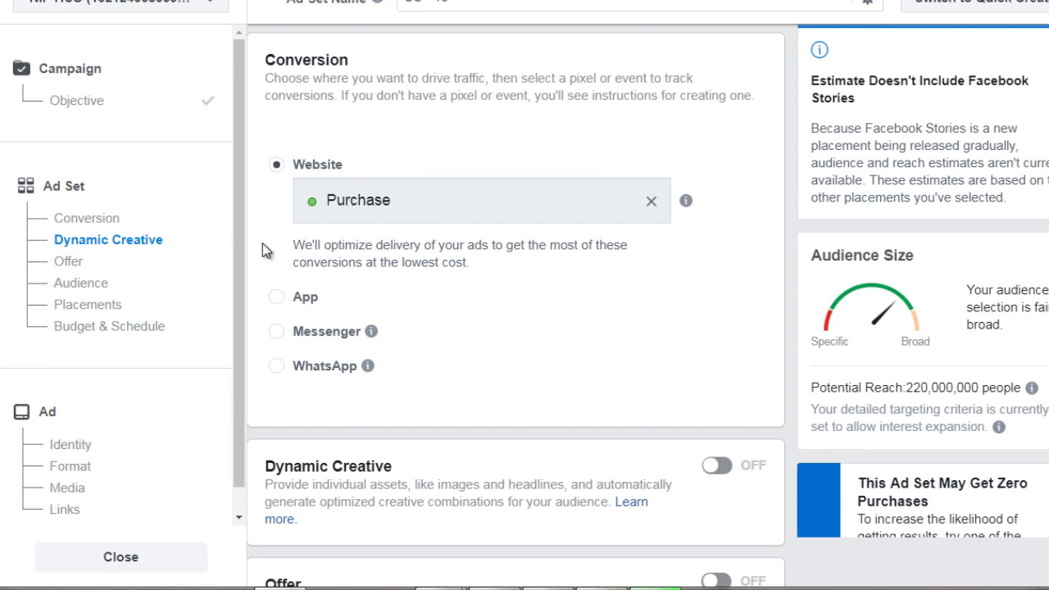
scroll(306, 149, down, 4)
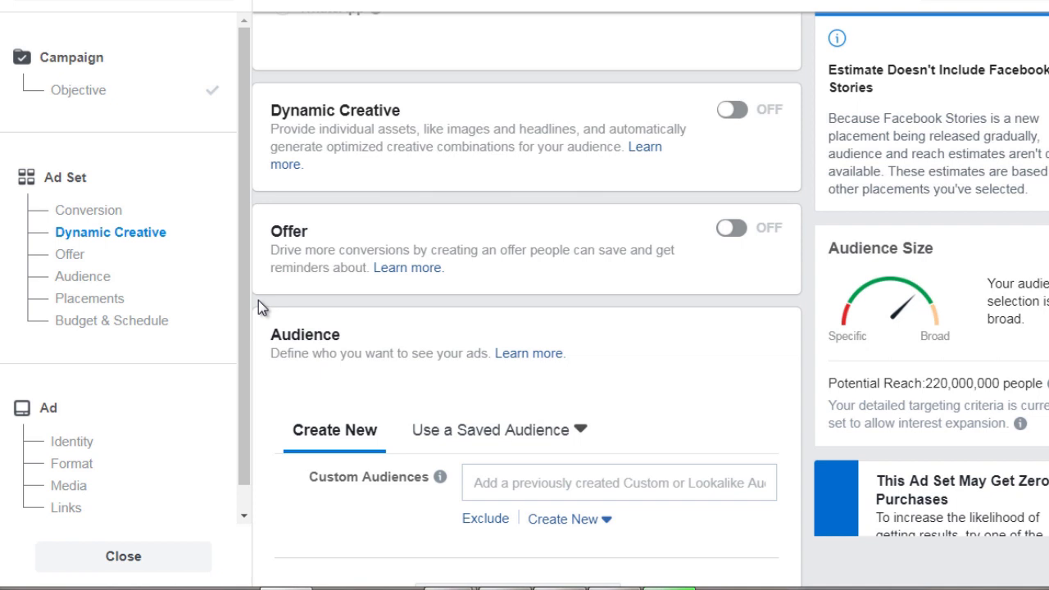
click(737, 117)
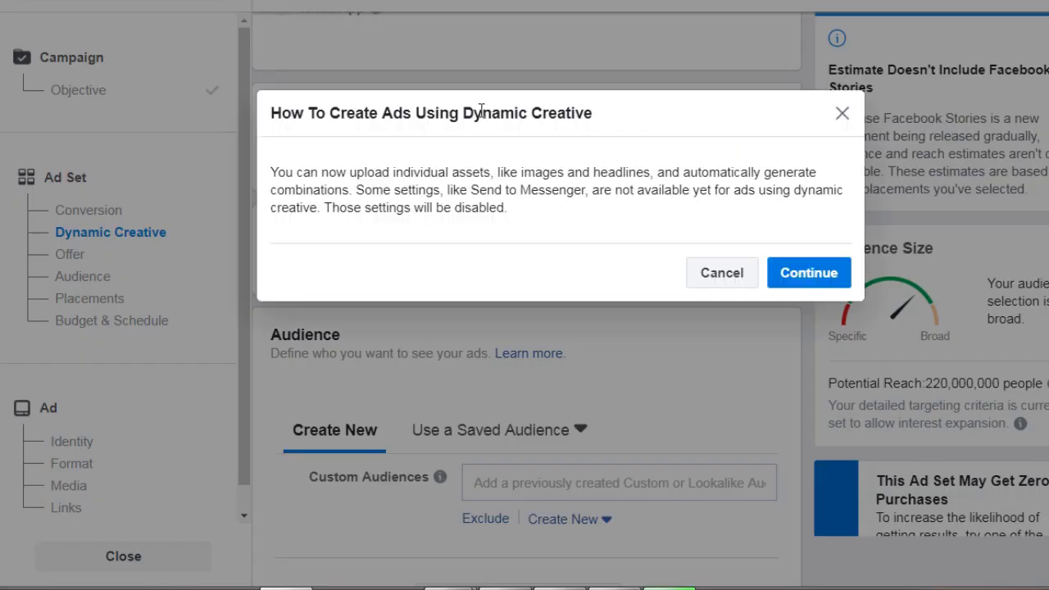
click(799, 281)
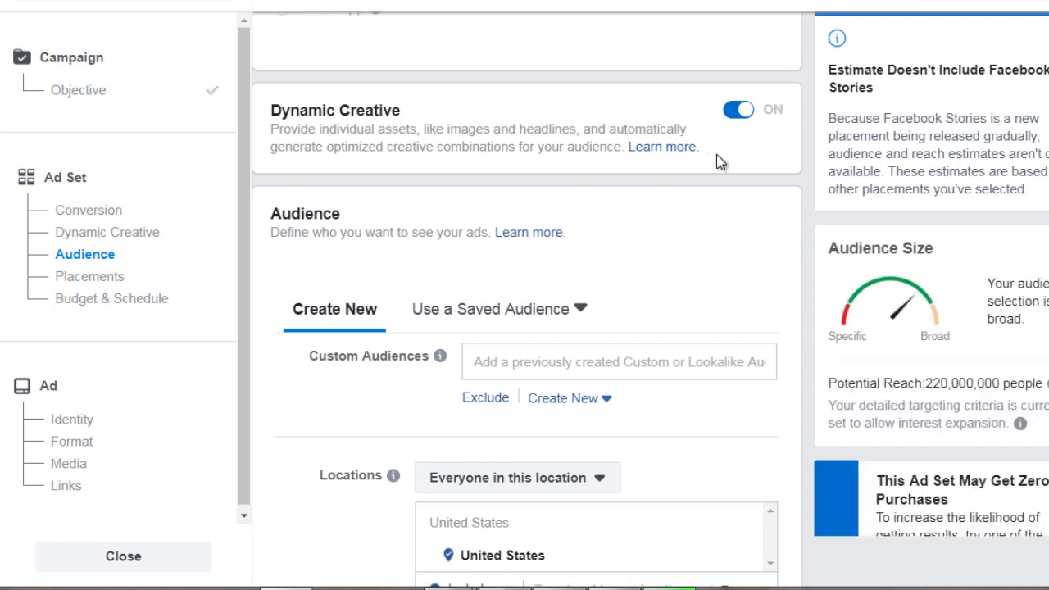
click(739, 113)
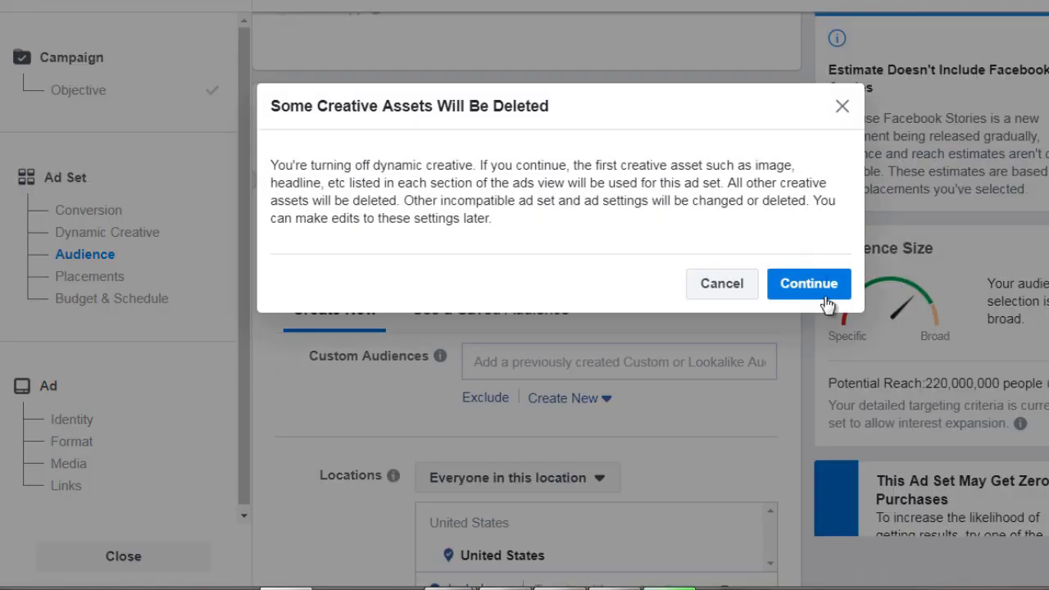
click(820, 285)
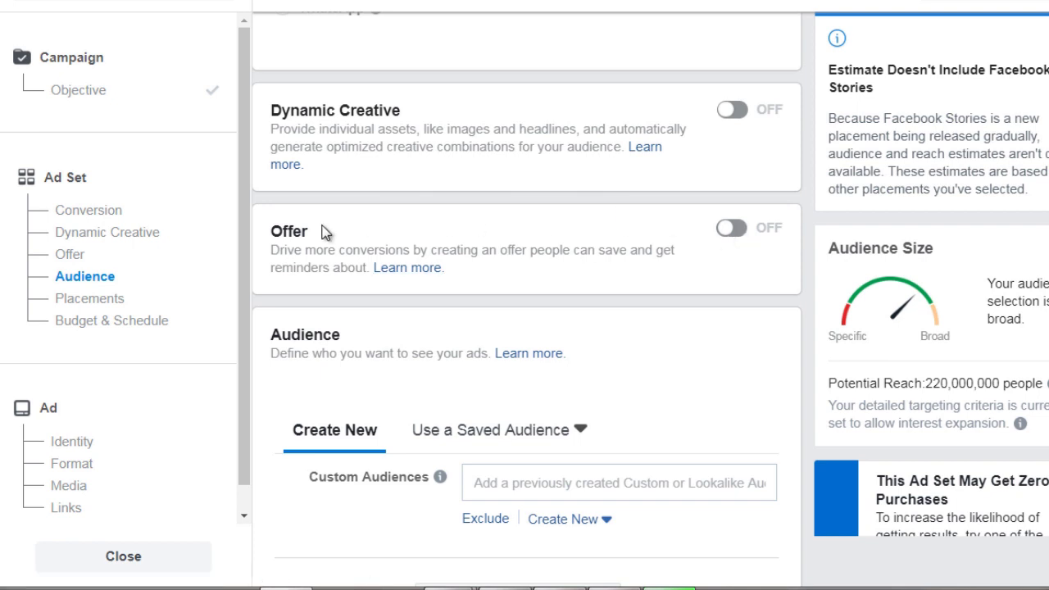
Set the new audience's age range to 25–54.
scroll(254, 299, down, 3)
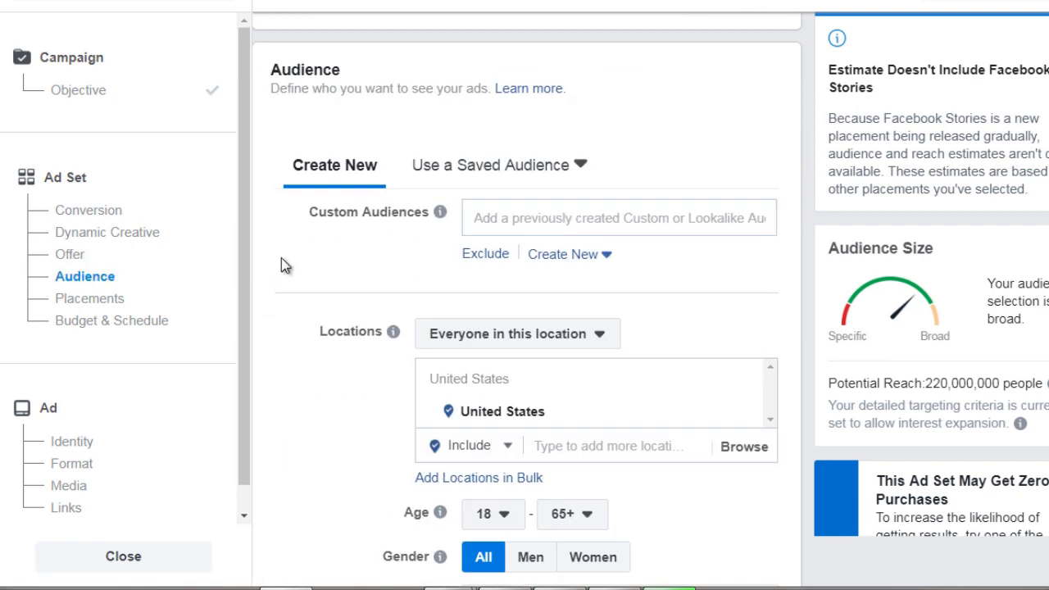
scroll(281, 258, down, 1)
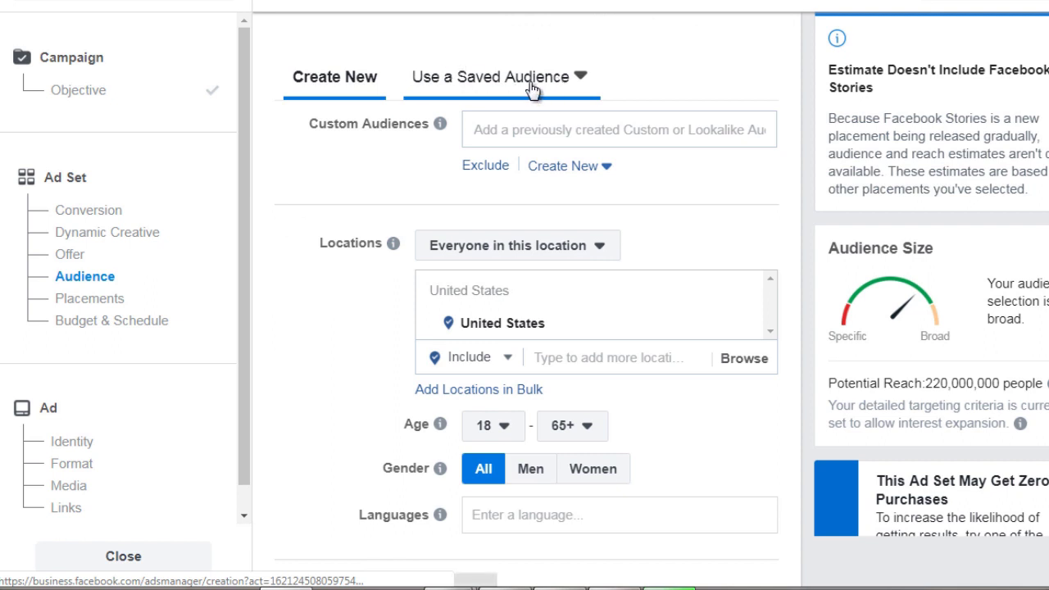
scroll(328, 203, down, 2)
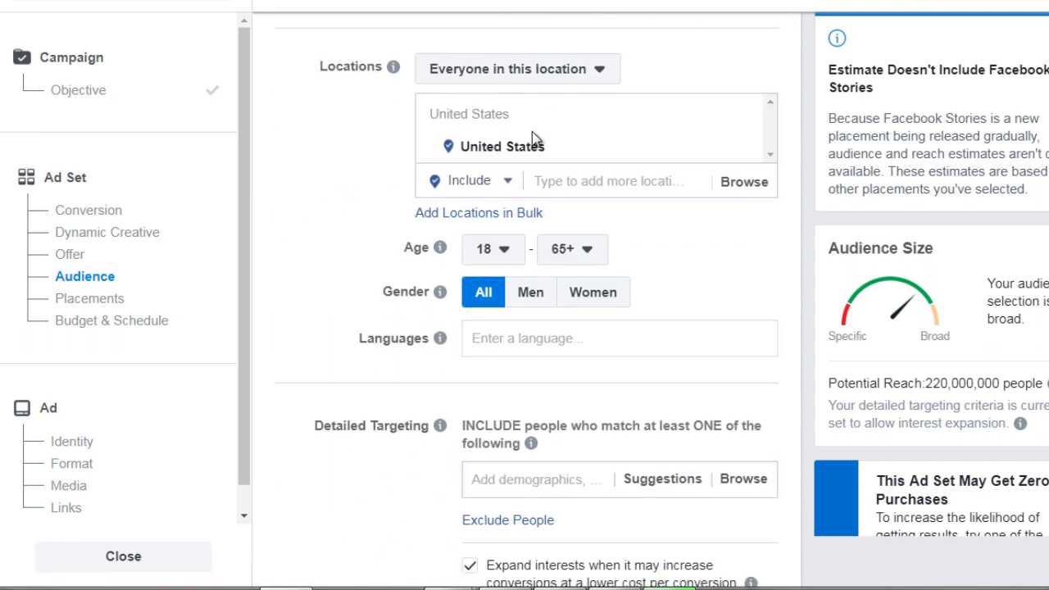
scroll(338, 271, down, 1)
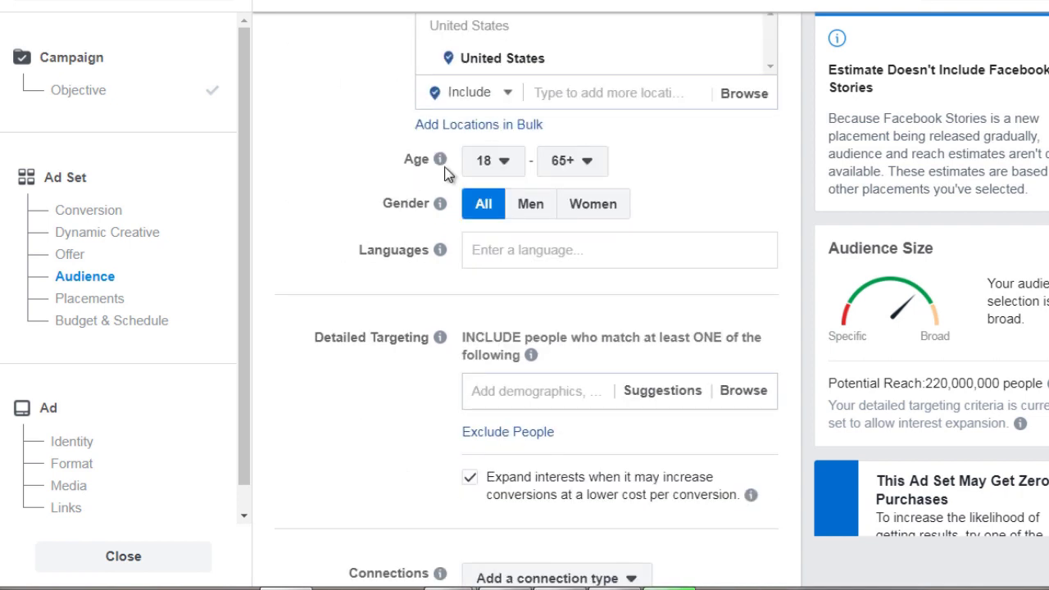
click(506, 174)
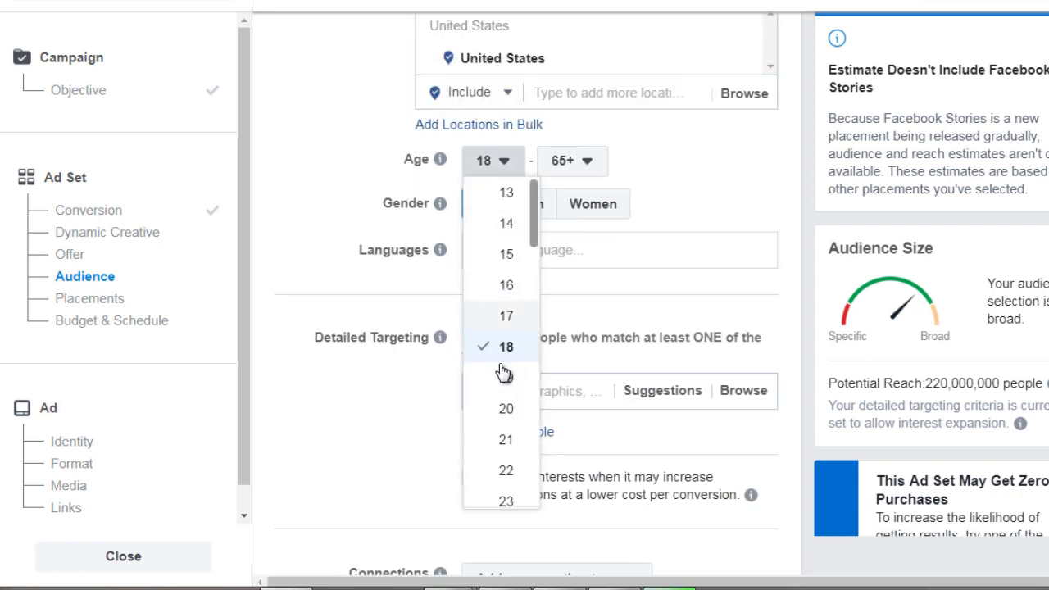
scroll(505, 370, down, 3)
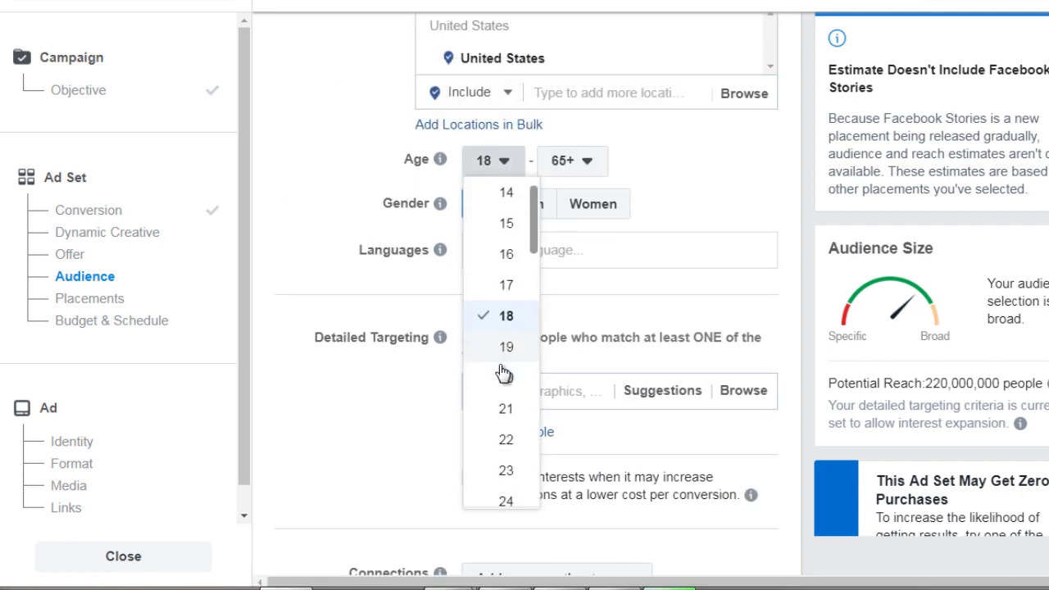
click(581, 164)
click(578, 164)
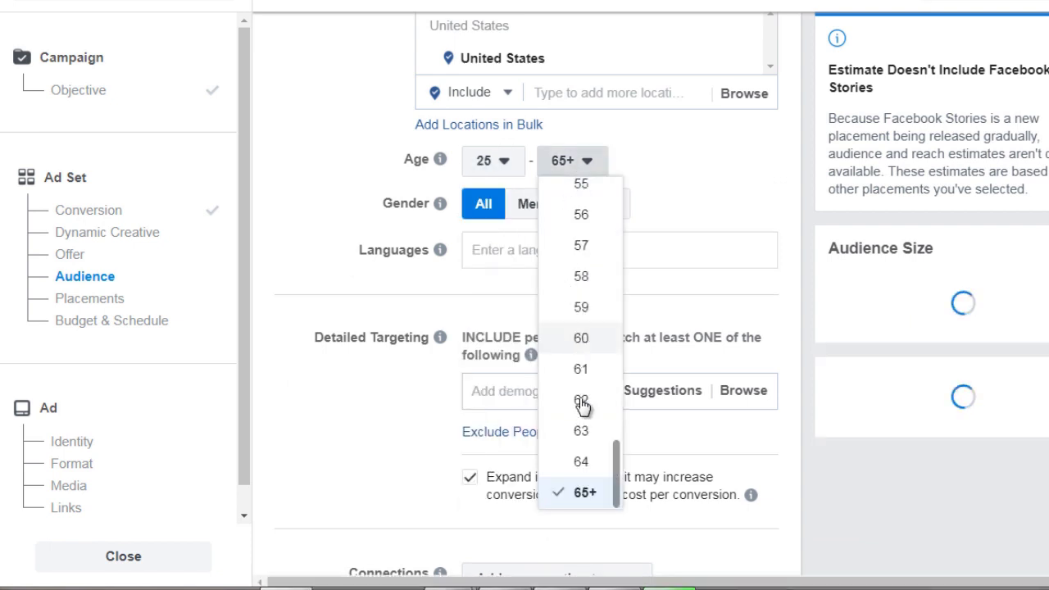
scroll(581, 311, up, 2)
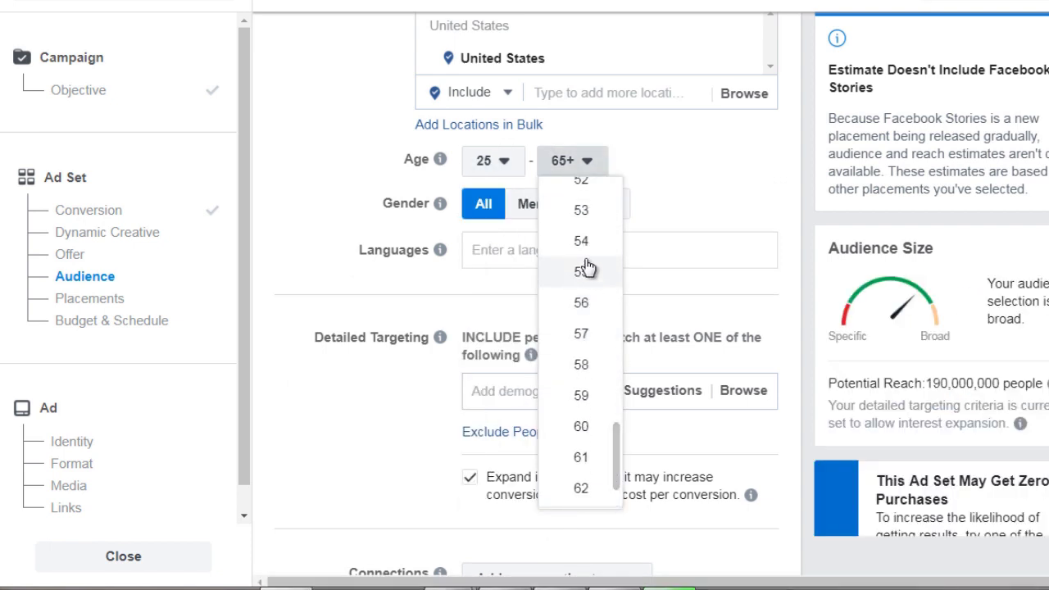
click(584, 242)
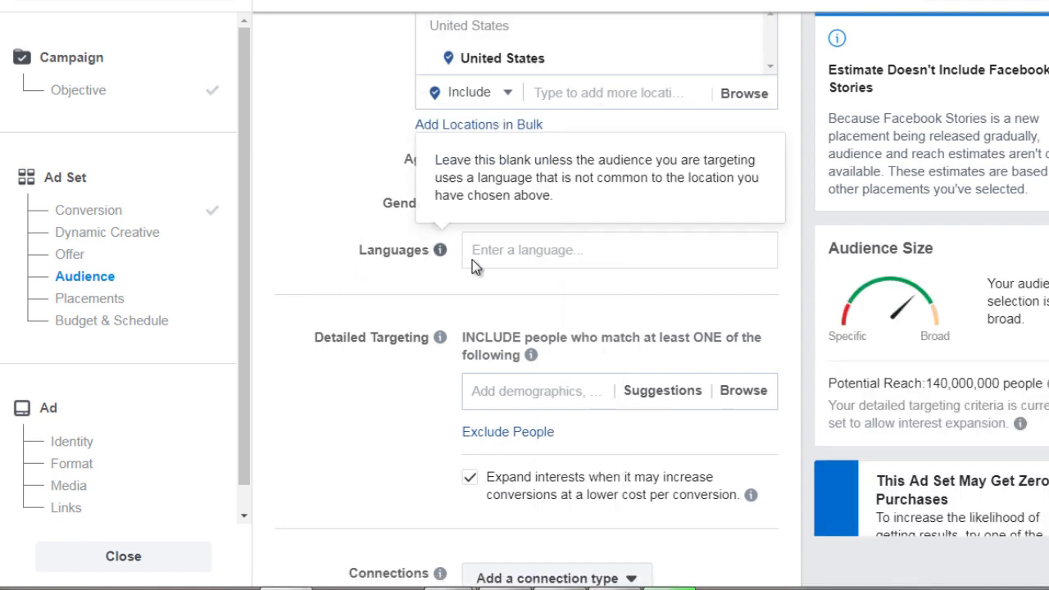
scroll(336, 263, down, 4)
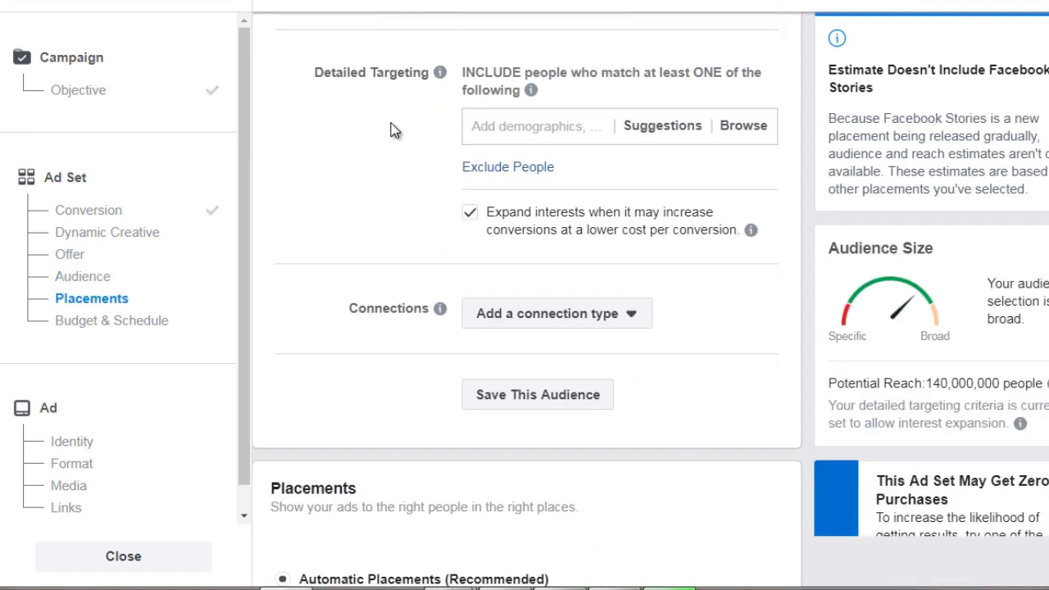
click(526, 123)
text(scu)
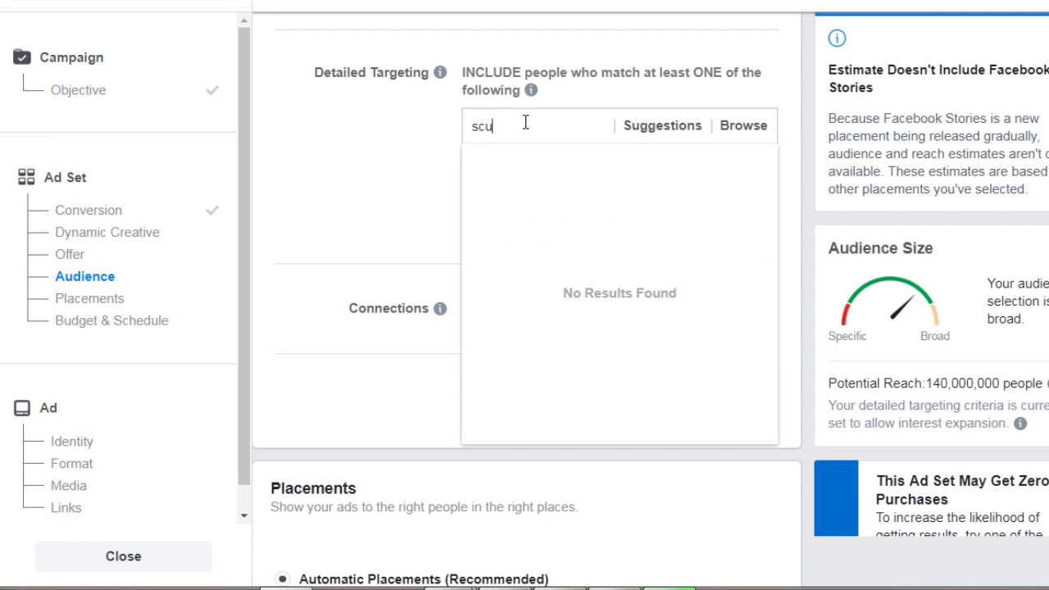
text(ba diving)
click(544, 165)
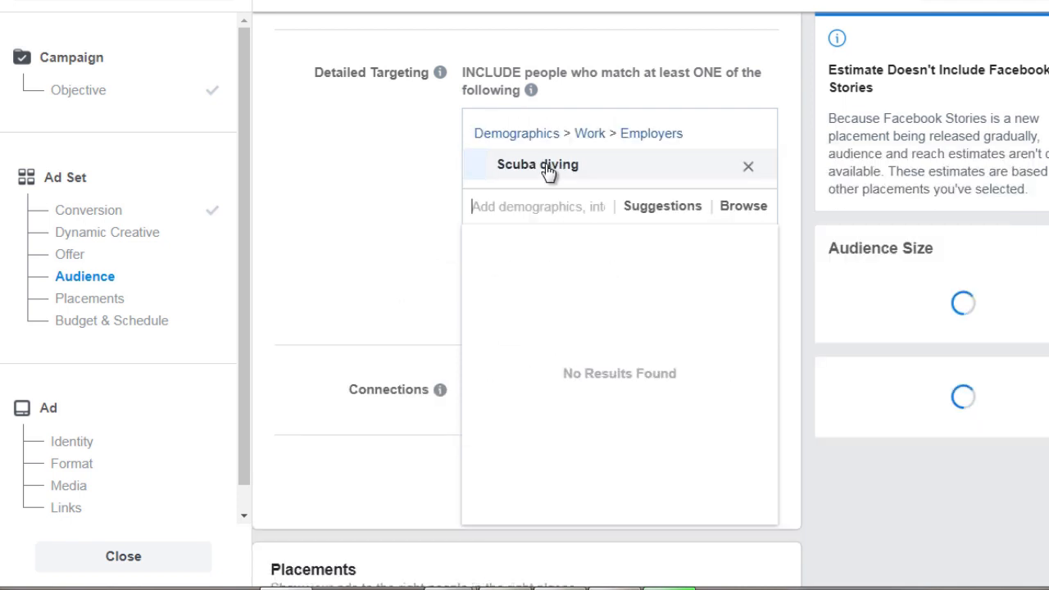
click(749, 166)
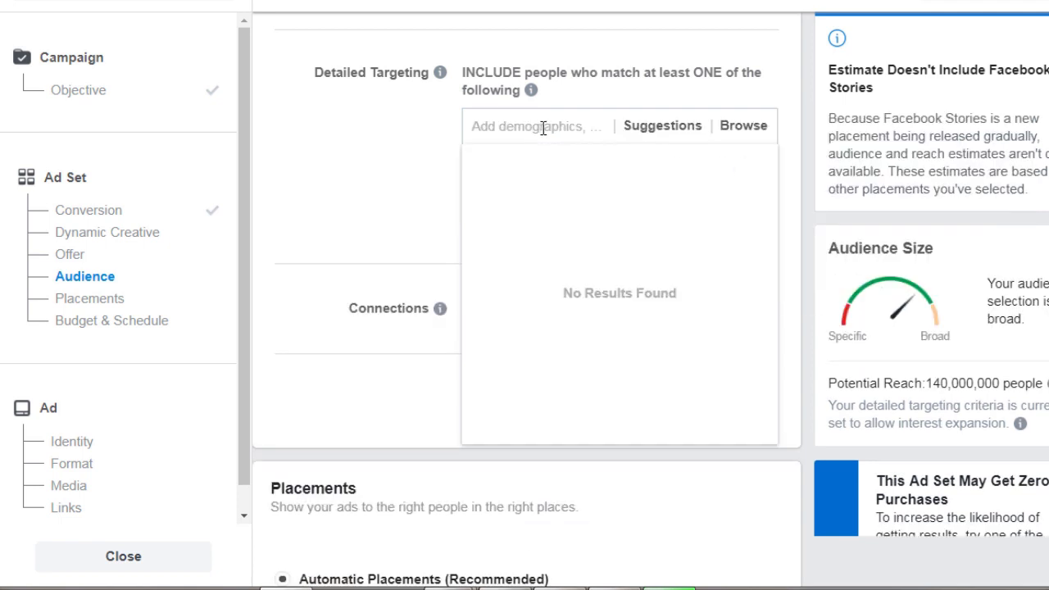
Add the Scuba diving interest to the detailed targeting and turn off interest expansion.
click(515, 125)
text(scuba diving)
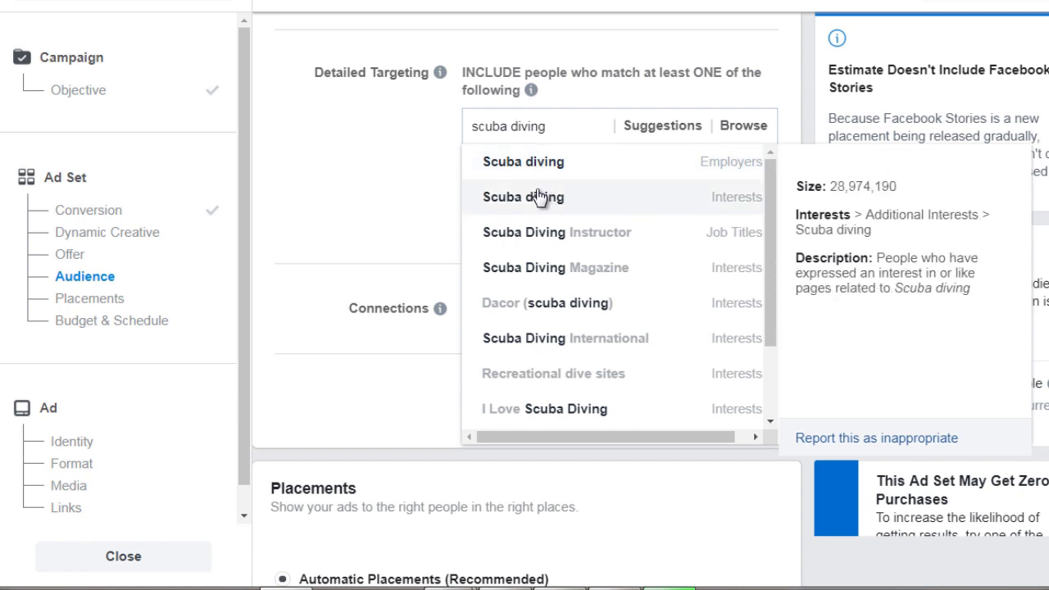
click(610, 203)
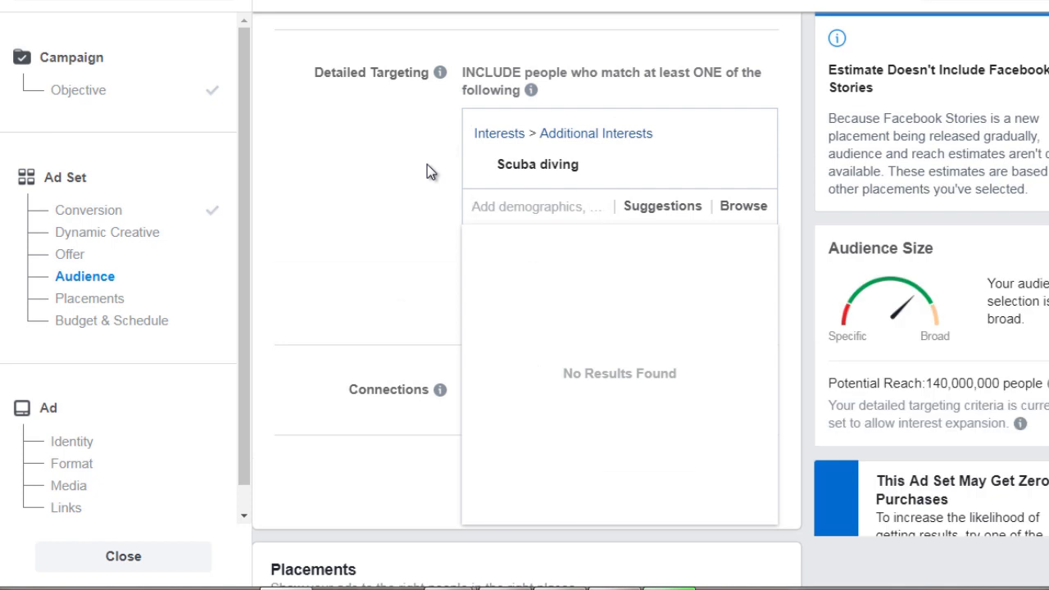
scroll(427, 171, down, 1)
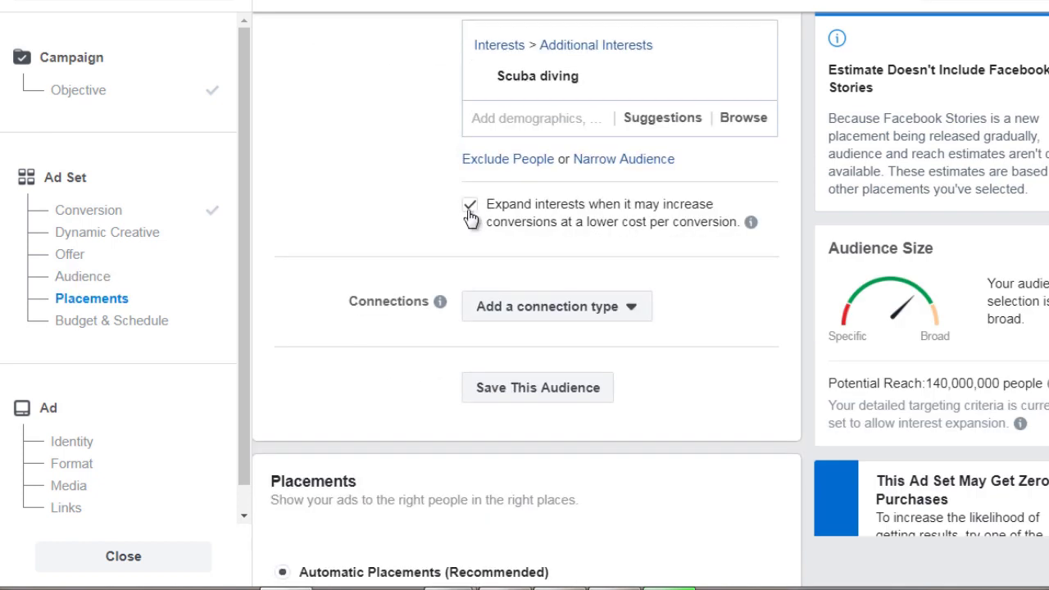
click(433, 211)
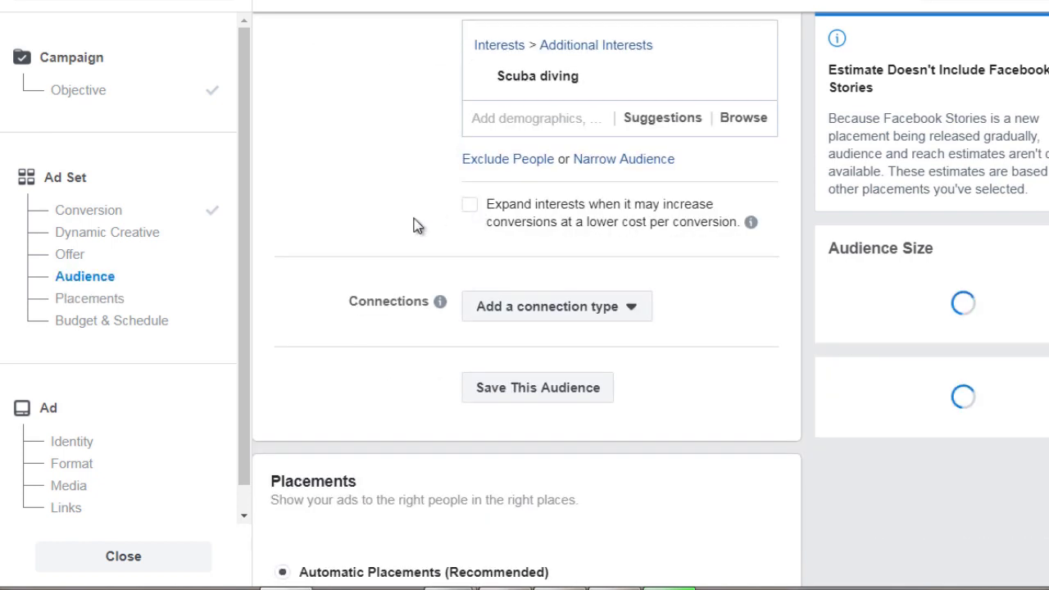
Review the ad set's placement options and its budget, schedule and bid strategy settings.
scroll(414, 226, down, 2)
scroll(414, 226, down, 5)
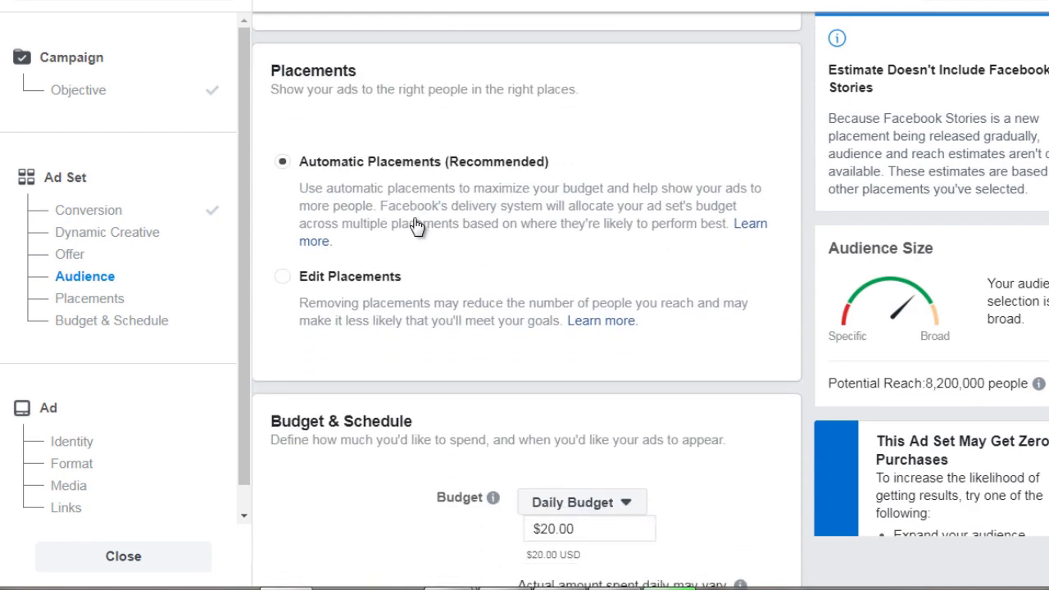
scroll(416, 227, up, 3)
scroll(416, 228, down, 1)
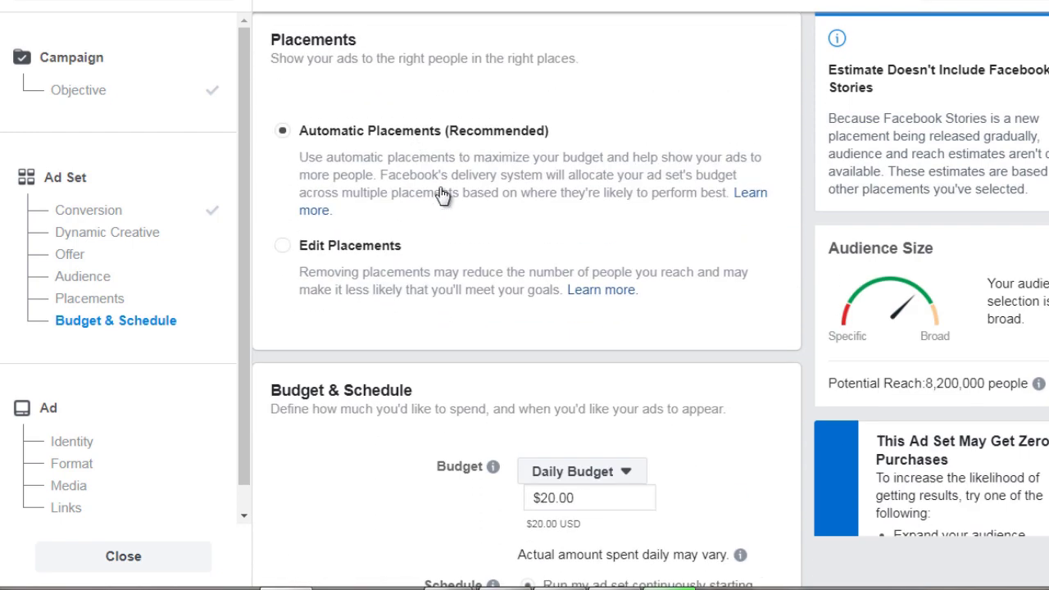
scroll(441, 192, down, 3)
scroll(440, 195, down, 2)
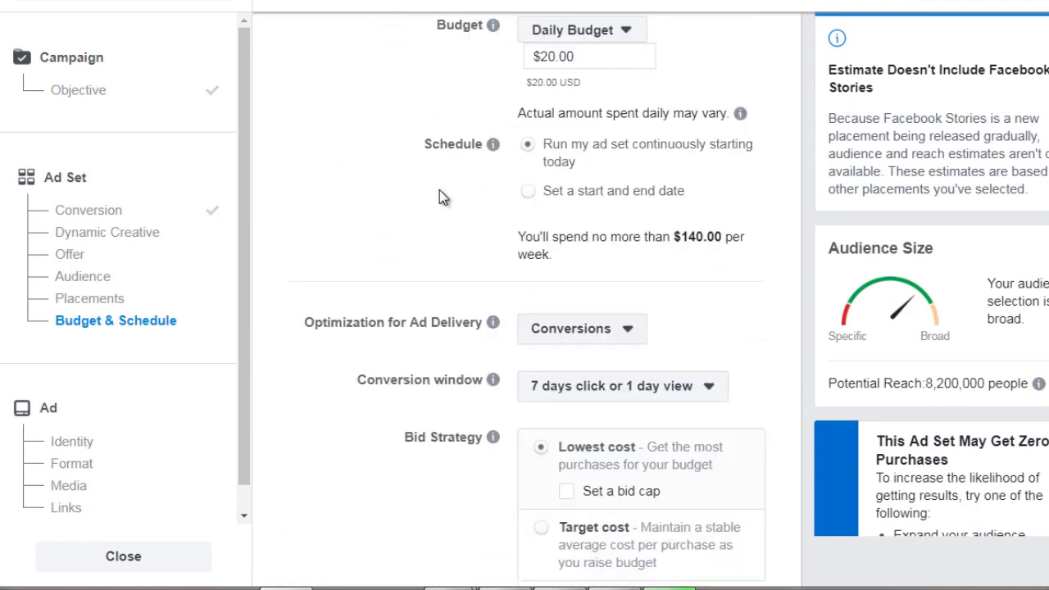
scroll(439, 195, down, 3)
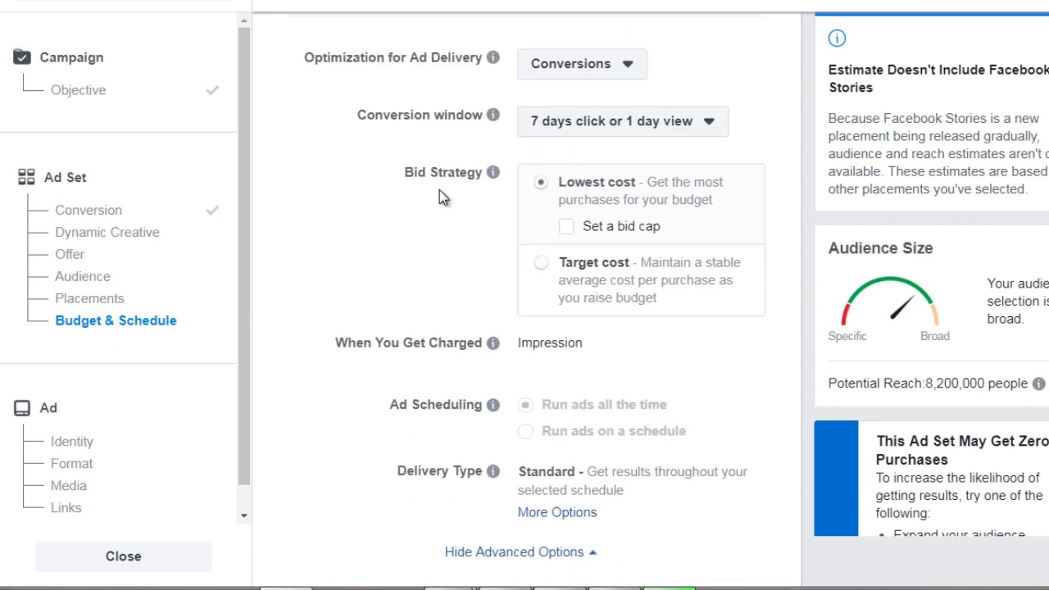
Examine the available choices for Optimization for Ad Delivery and for the conversion window.
click(561, 83)
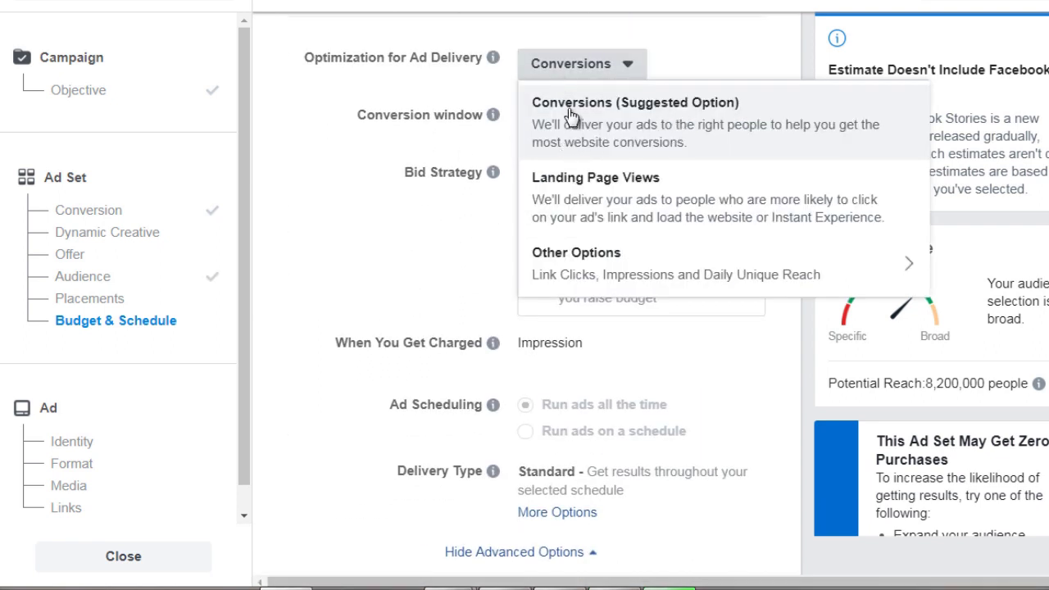
click(352, 197)
scroll(449, 164, down, 2)
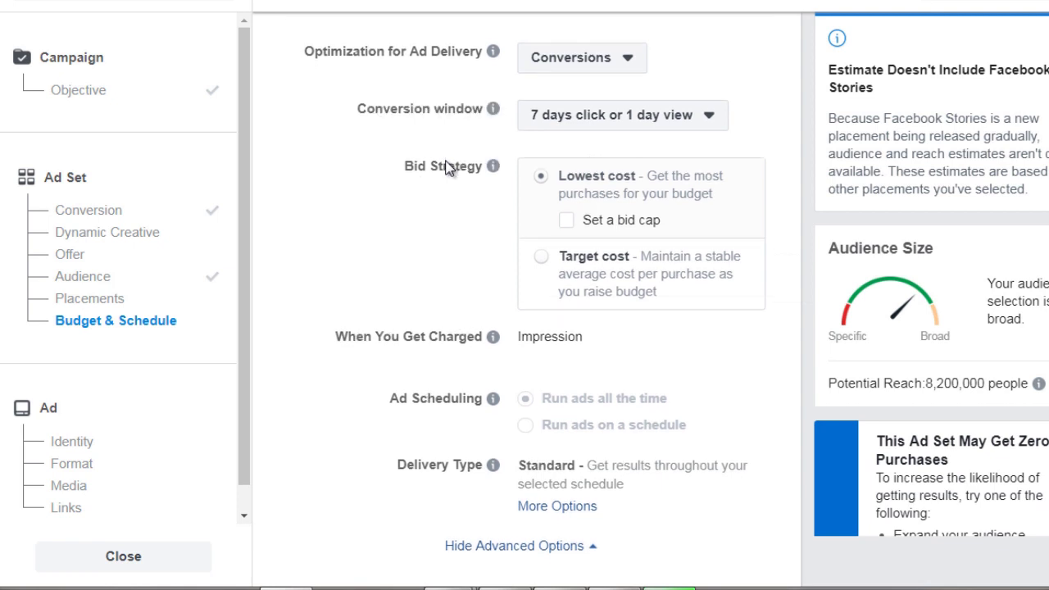
mouse_move(489, 320)
scroll(482, 321, up, 1)
scroll(495, 262, up, 2)
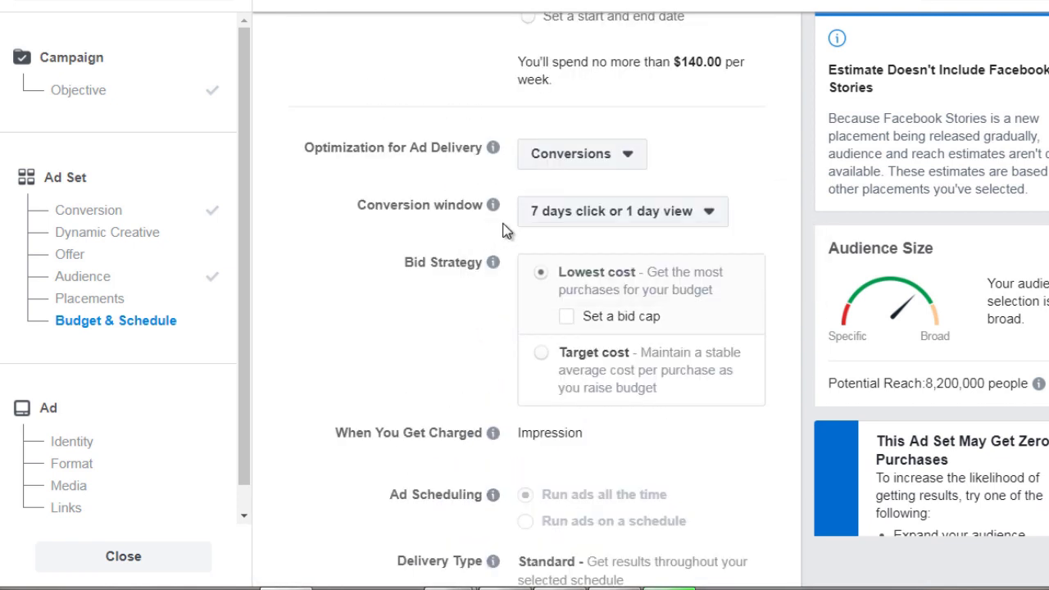
click(563, 213)
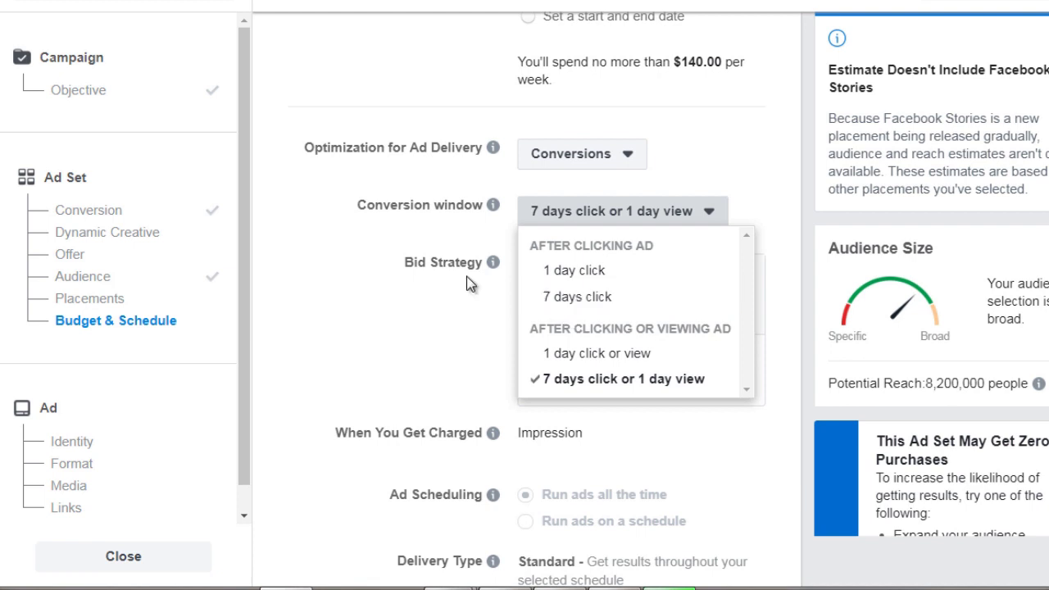
click(450, 304)
mouse_move(750, 273)
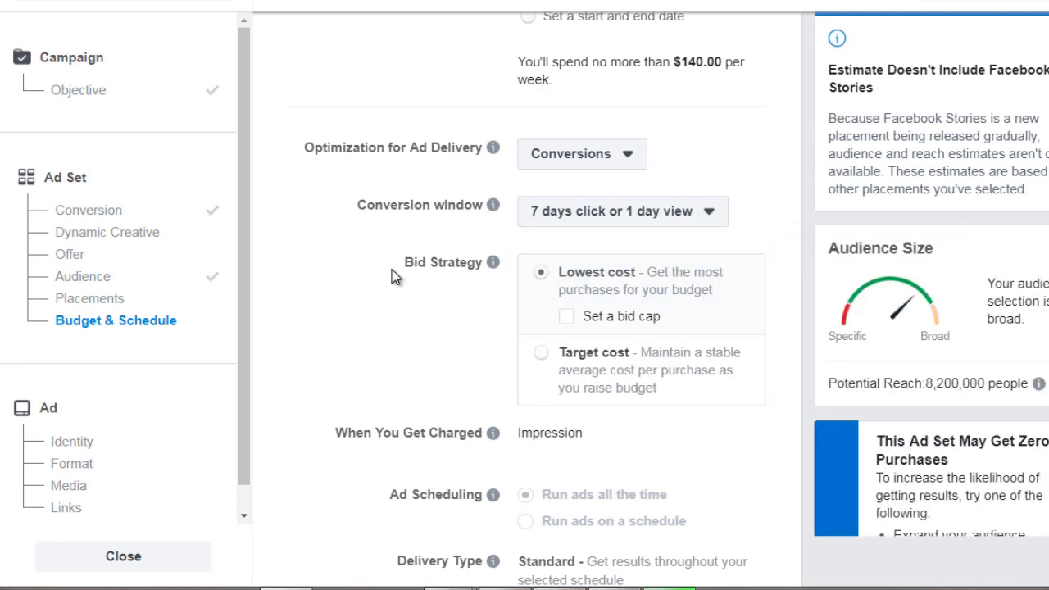
Continue from the ad set to the ad settings and look over the ad formats.
scroll(391, 277, down, 2)
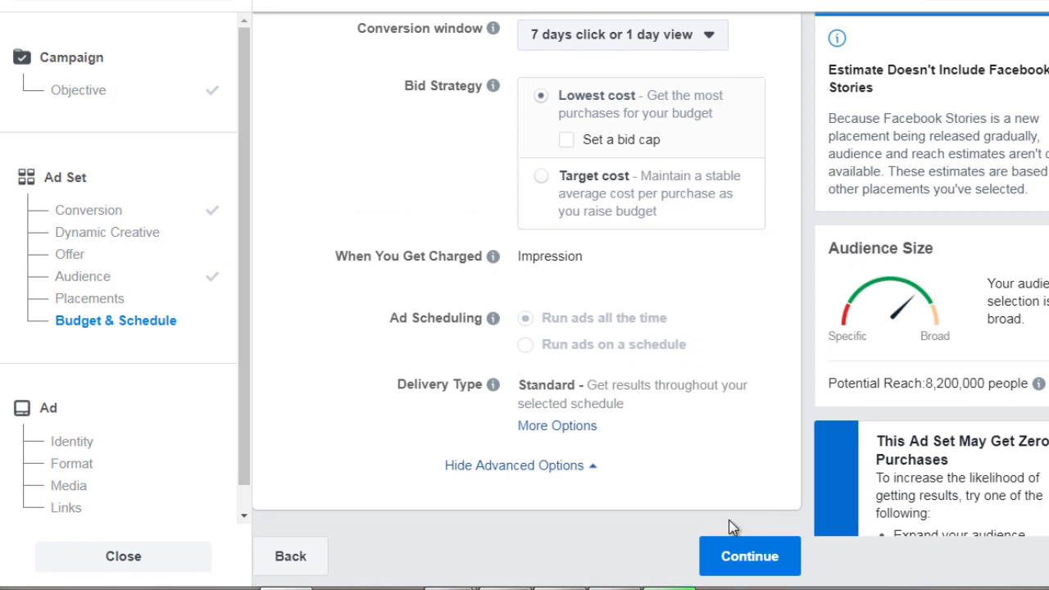
click(735, 553)
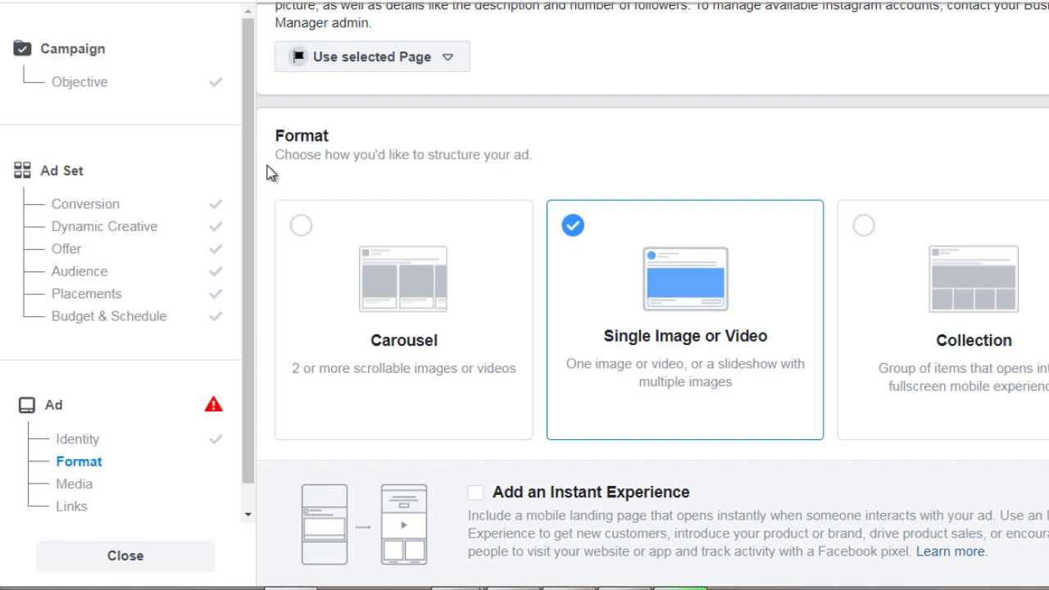
scroll(271, 174, down, 1)
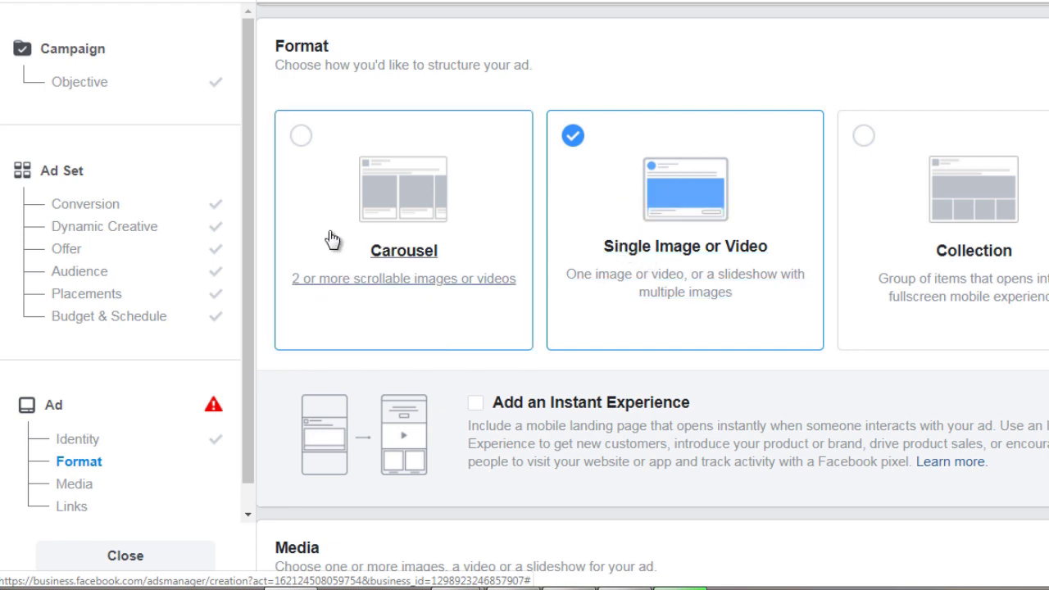
Search the free stock images for "scuba" and add the 1000 × 642 photo of two divers standing in water as the ad's image.
scroll(270, 278, down, 2)
scroll(270, 289, down, 3)
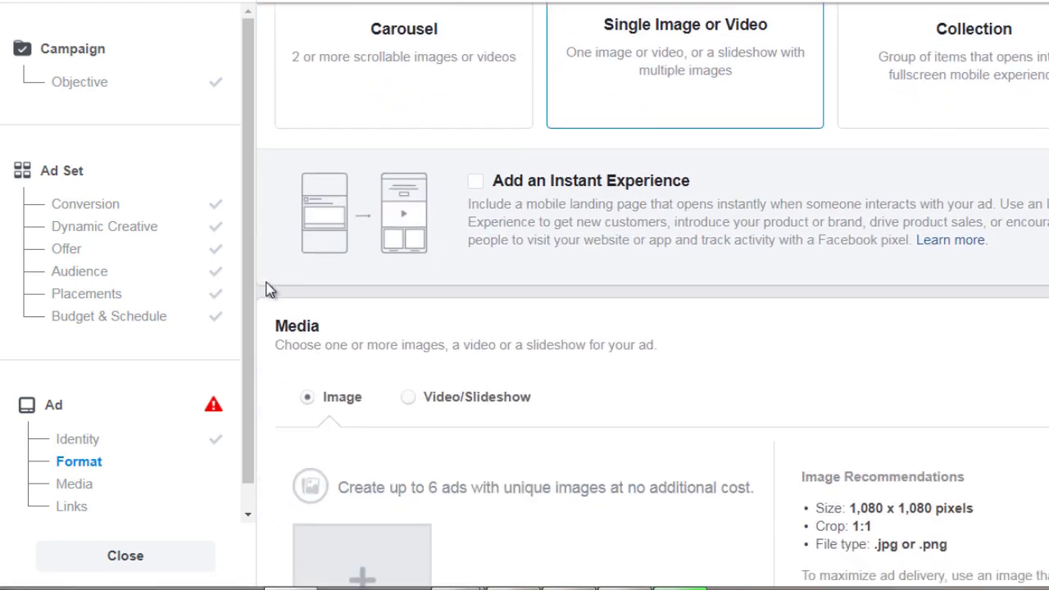
scroll(269, 289, down, 1)
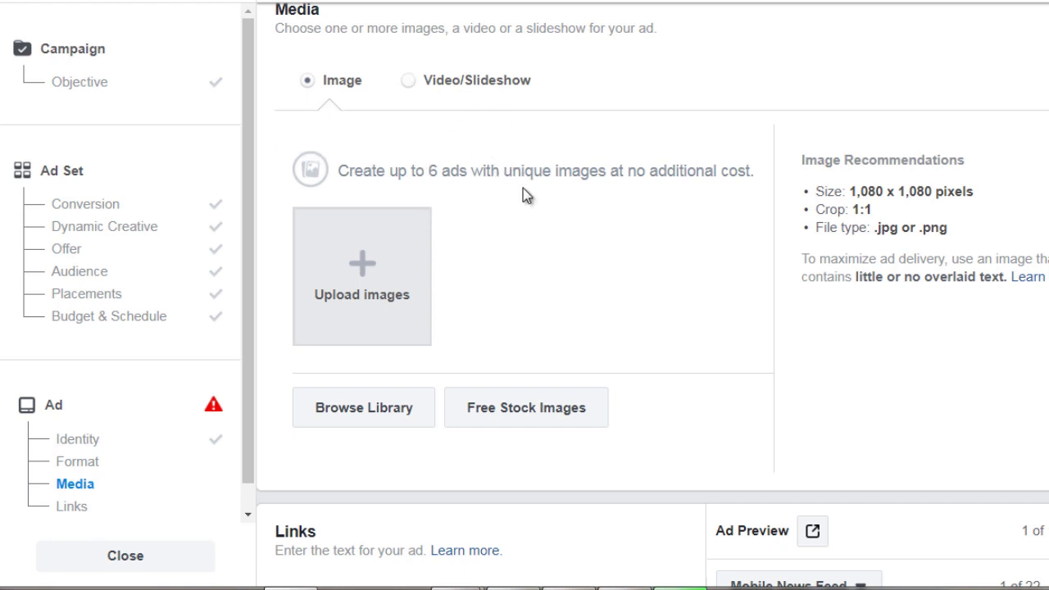
click(354, 256)
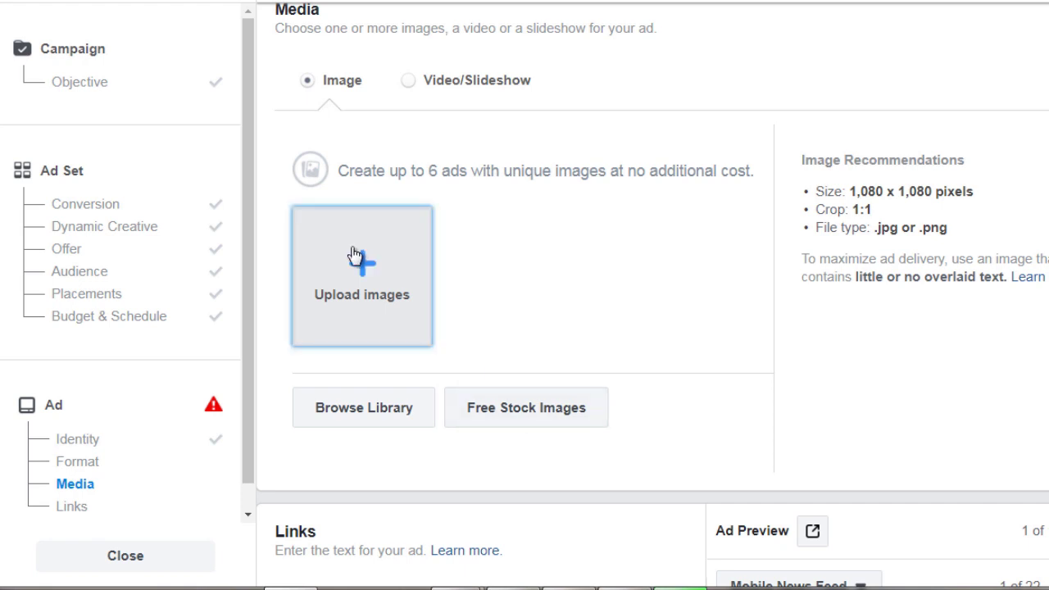
click(516, 402)
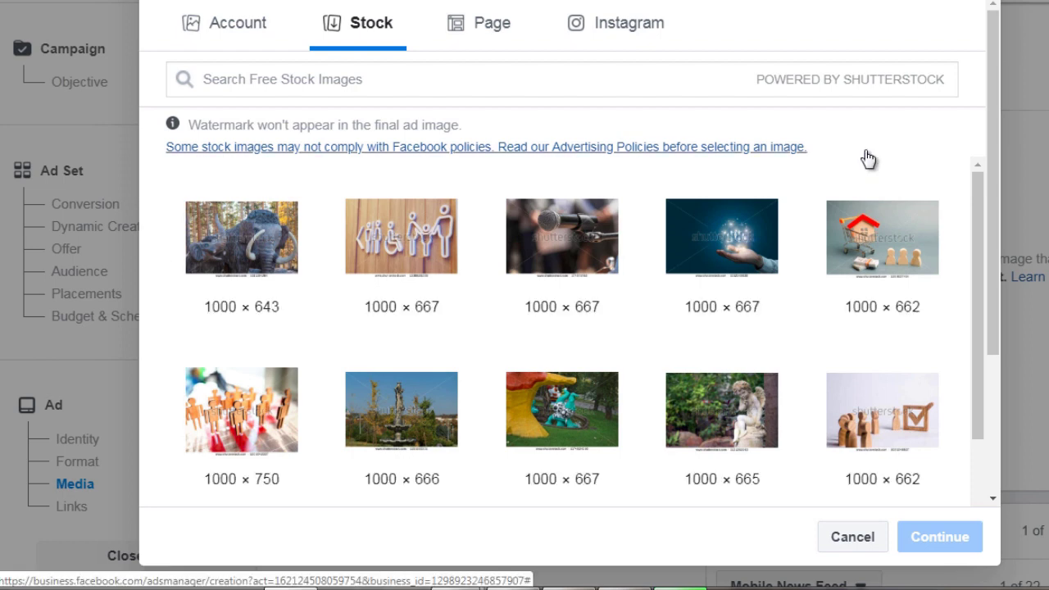
text(scuba)
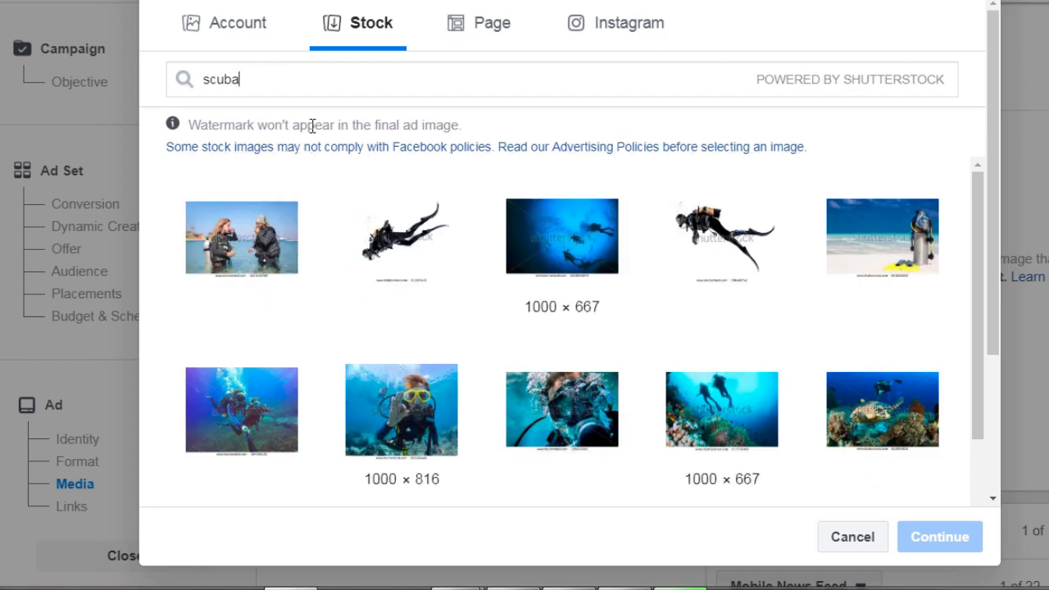
click(236, 238)
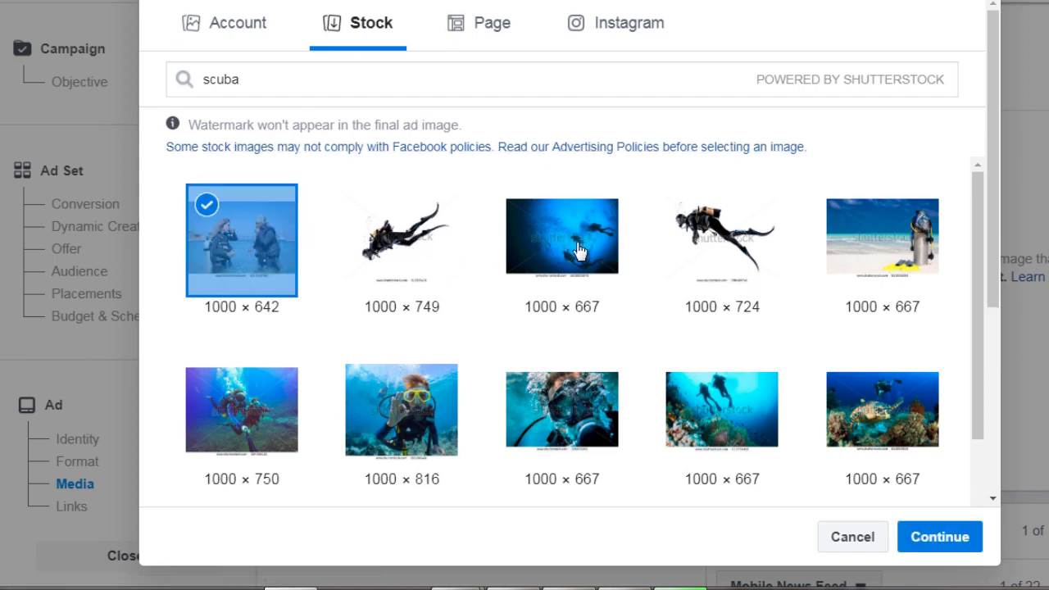
click(940, 538)
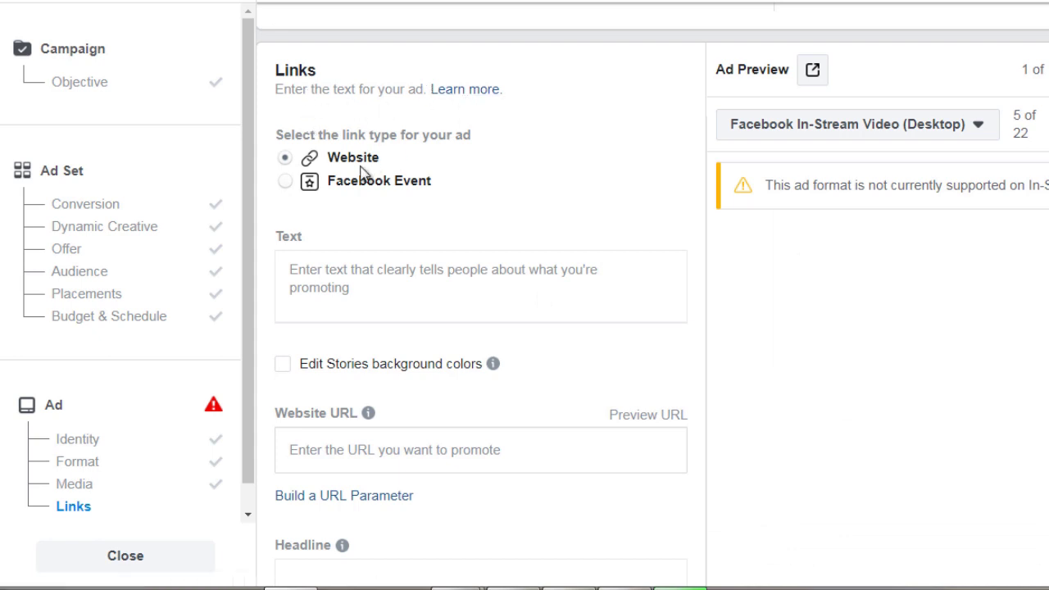
Review the ad's text, website URL and headline fields and examine the available Call To Action choices.
click(314, 279)
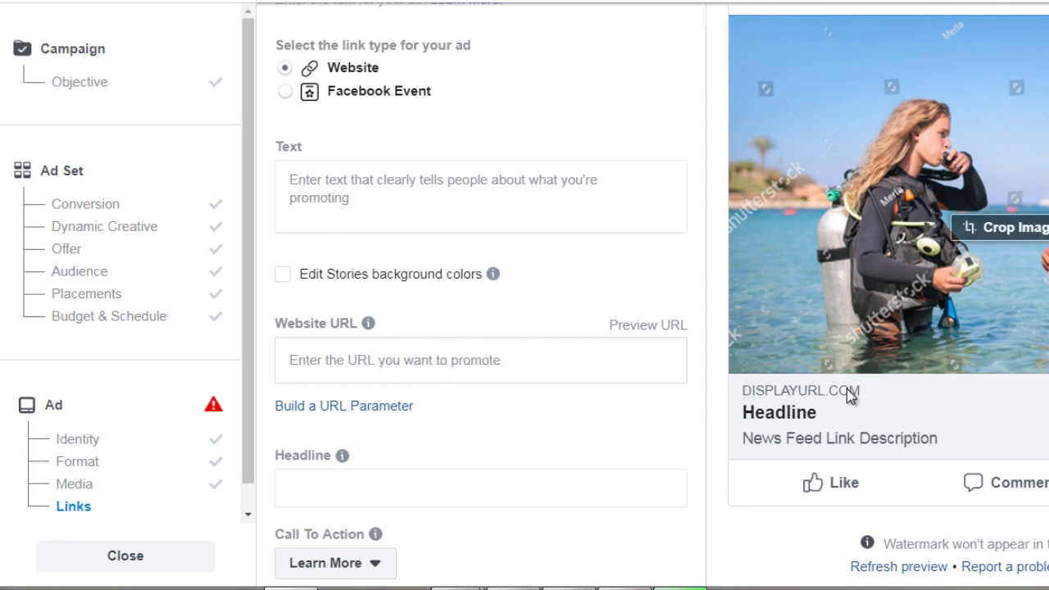
scroll(508, 377, down, 1)
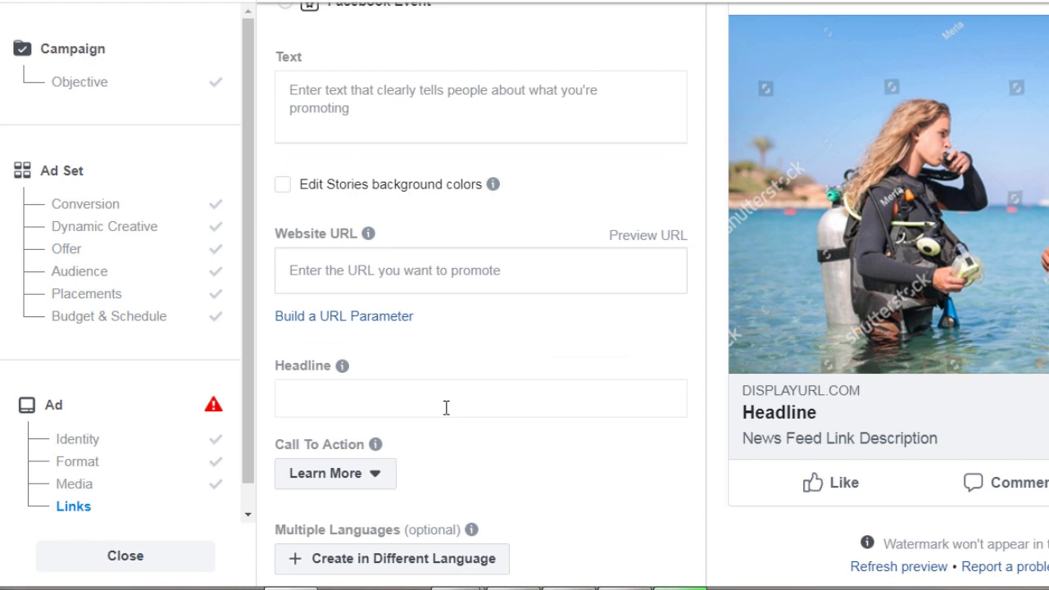
scroll(446, 410, down, 1)
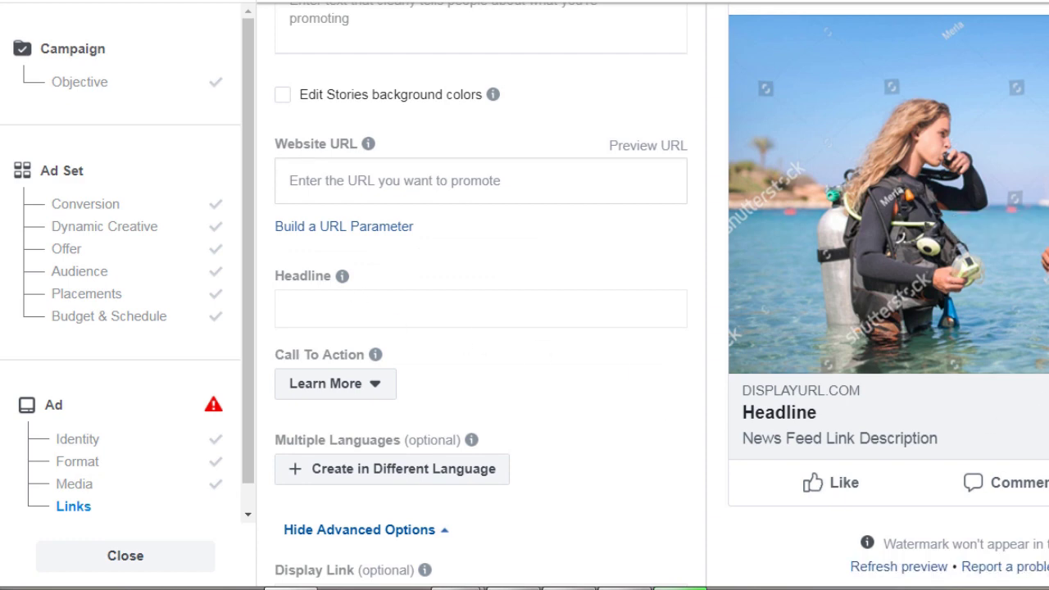
click(368, 386)
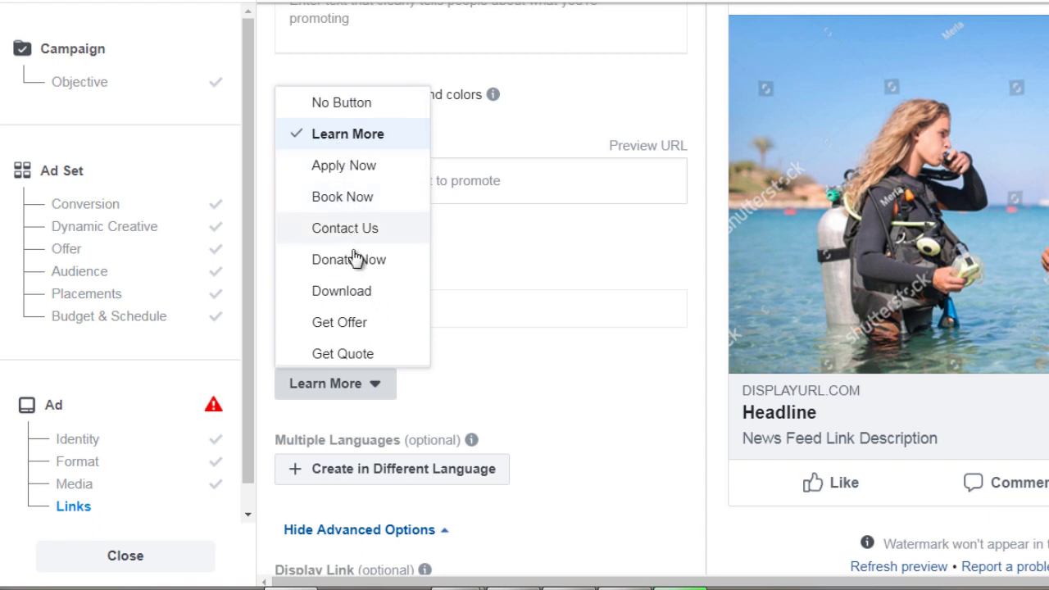
scroll(354, 259, down, 5)
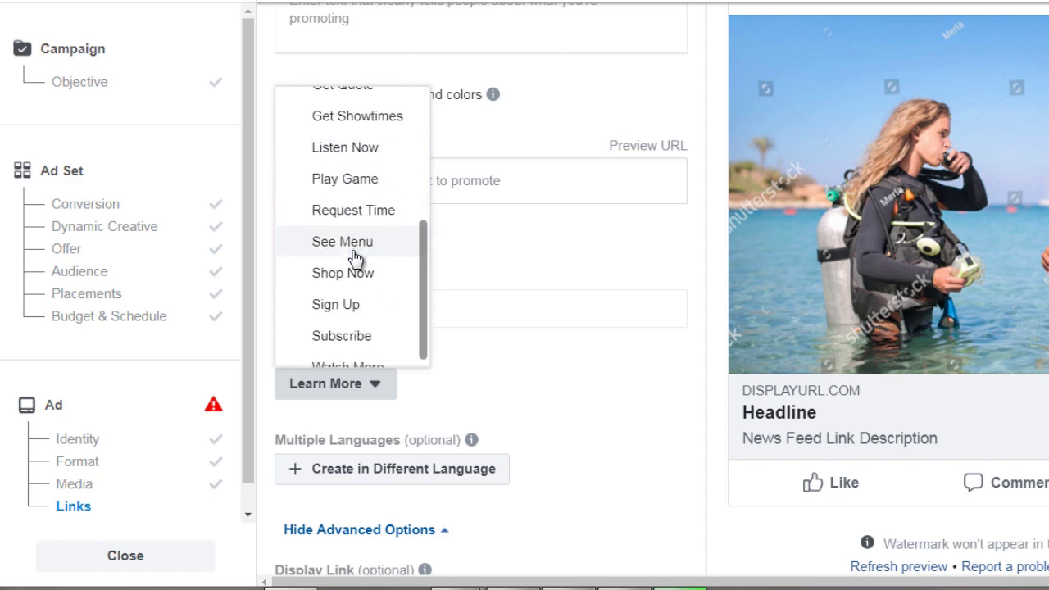
click(513, 342)
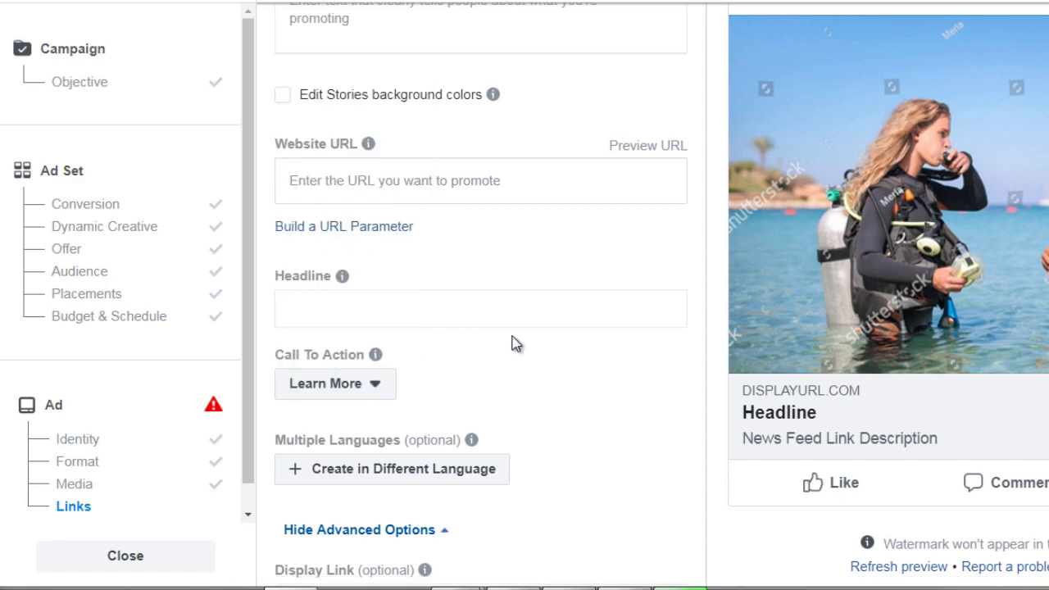
Look over the ad's advanced options for display link, News Feed link description, URL parameters and conversion tracking.
scroll(258, 371, down, 1)
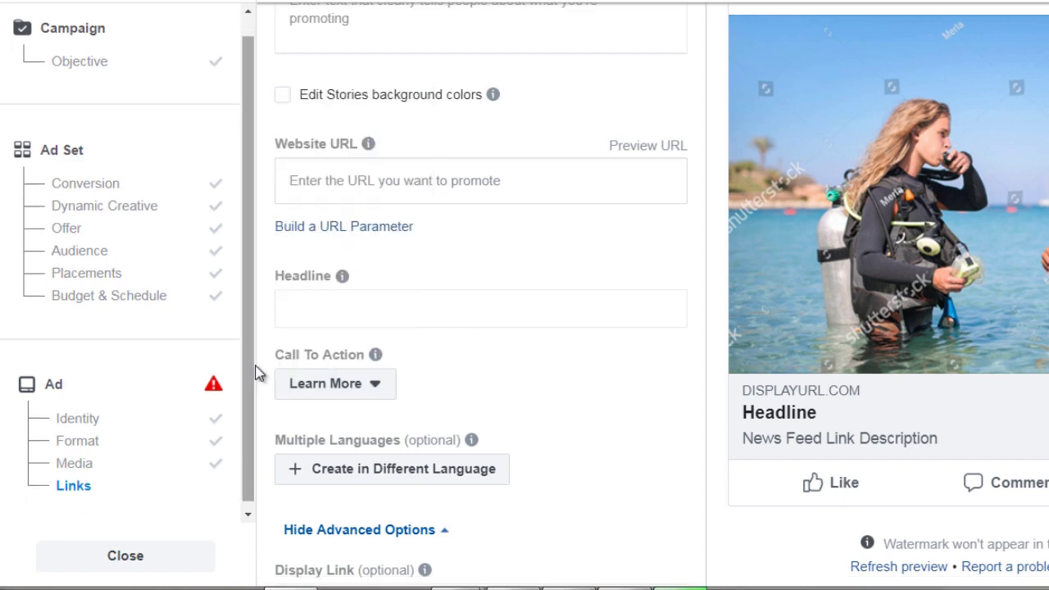
scroll(257, 370, down, 3)
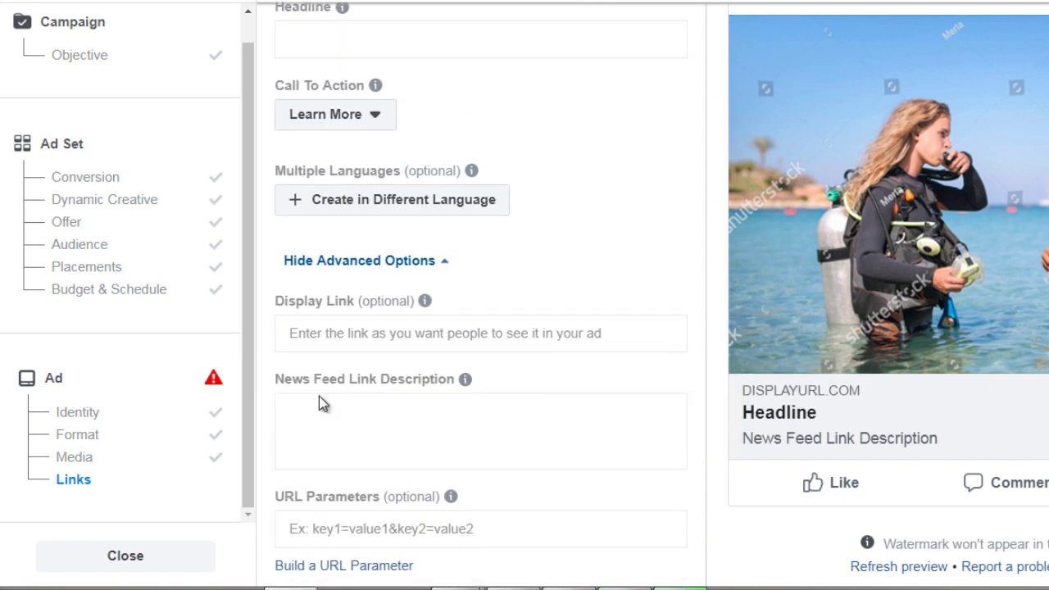
scroll(321, 395, down, 1)
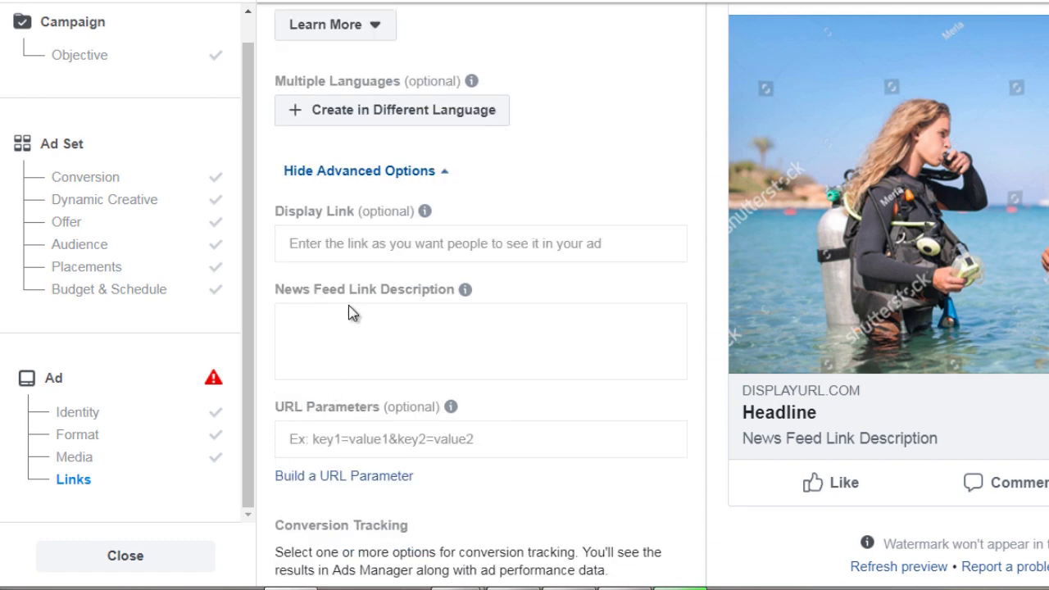